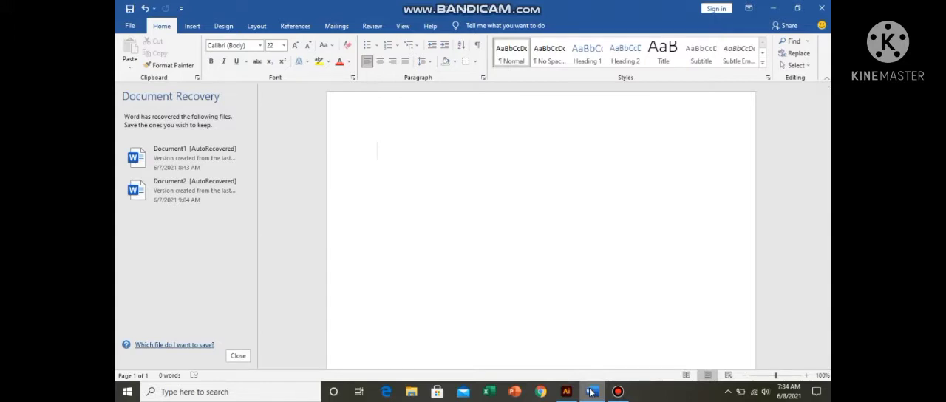
Step: Write the note line "For copy shape; ctrl c" in the blank document
{"action": "type", "text": "for"}
{"action": "type", "text": " cop"}
{"action": "type", "text": "y "}
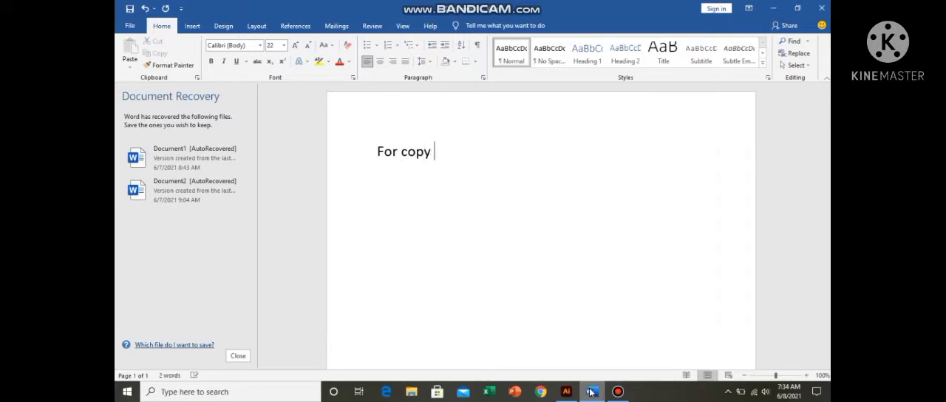
{"action": "type", "text": "shape; ctrl"}
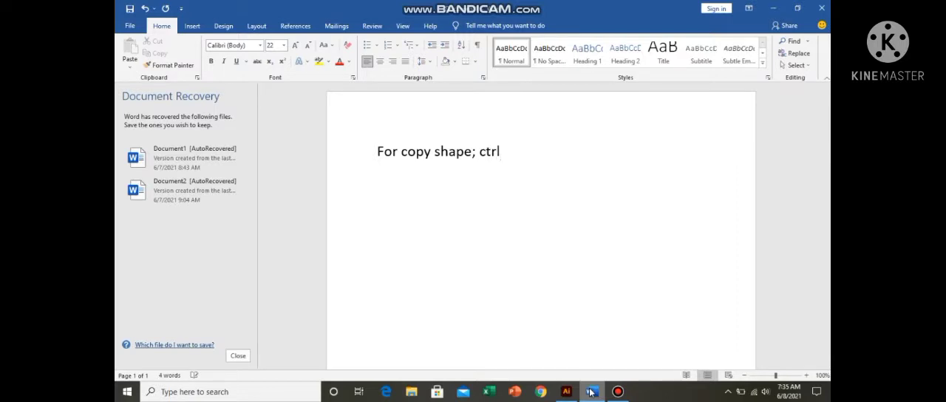
{"action": "type", "text": " c"}
Step: Add a second note line reading "For paste; ctrl v"
{"action": "key", "text": "Return"}
{"action": "type", "text": "for past"}
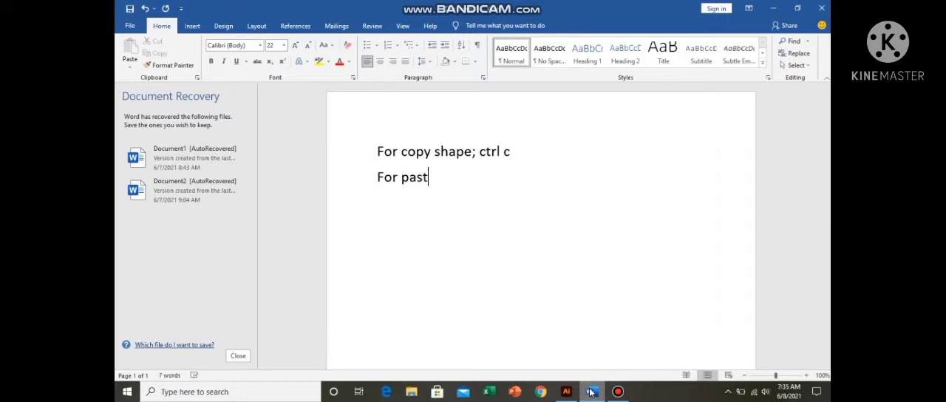
{"action": "type", "text": "e; ctrl v"}
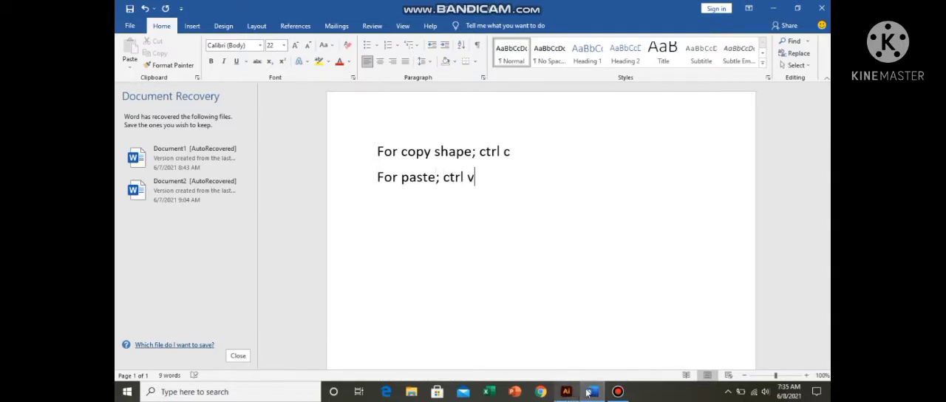
Step: Switch to Illustrator and draw a small rectangle in the upper-left area of the artboard
{"action": "left_click", "coordinate": [591, 395]}
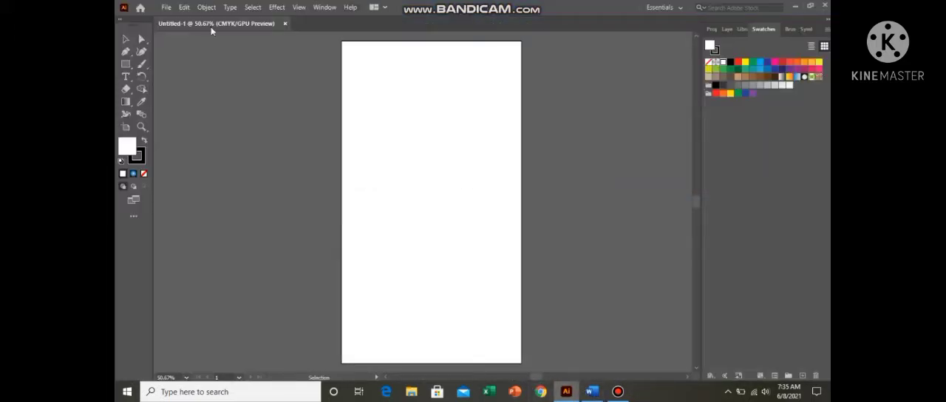
{"action": "left_click", "coordinate": [126, 51]}
{"action": "left_click", "coordinate": [126, 64]}
{"action": "left_click_drag", "start_coordinate": [361, 62], "coordinate": [431, 113]}
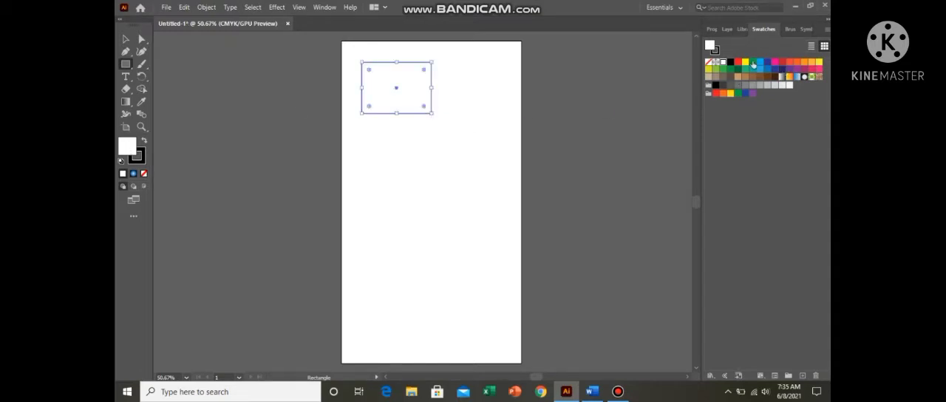
Step: Fill the rectangle with red and remove its stroke
{"action": "left_click", "coordinate": [737, 64]}
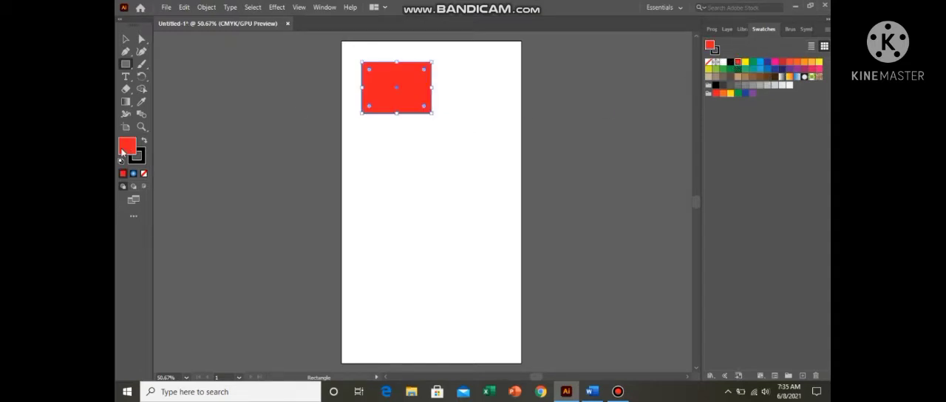
{"action": "left_click", "coordinate": [141, 160]}
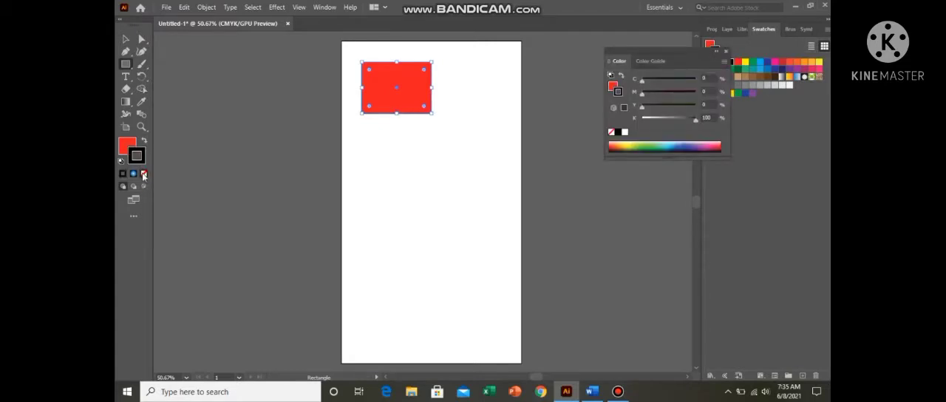
{"action": "left_click", "coordinate": [144, 173]}
{"action": "left_click", "coordinate": [129, 148]}
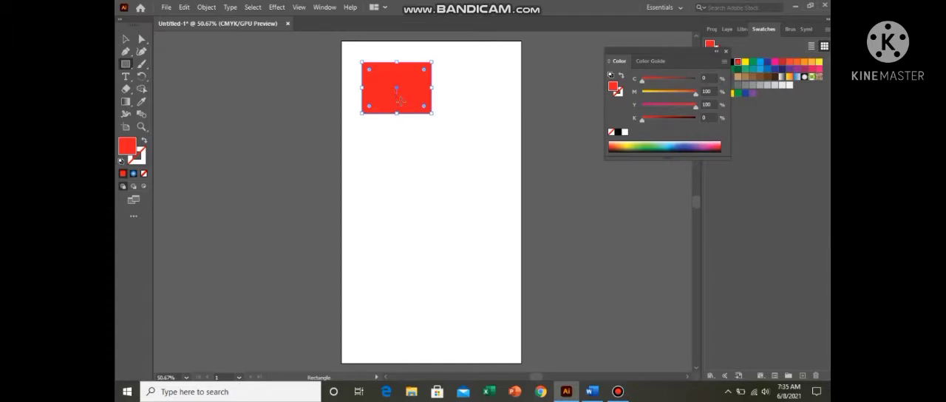
Step: Paste a copy of the red rectangle in the empty space beside the artboard and delete that copy
{"action": "key", "text": "v"}
{"action": "key", "text": "space"}
{"action": "left_click_drag", "start_coordinate": [426, 248], "coordinate": [131, 191]}
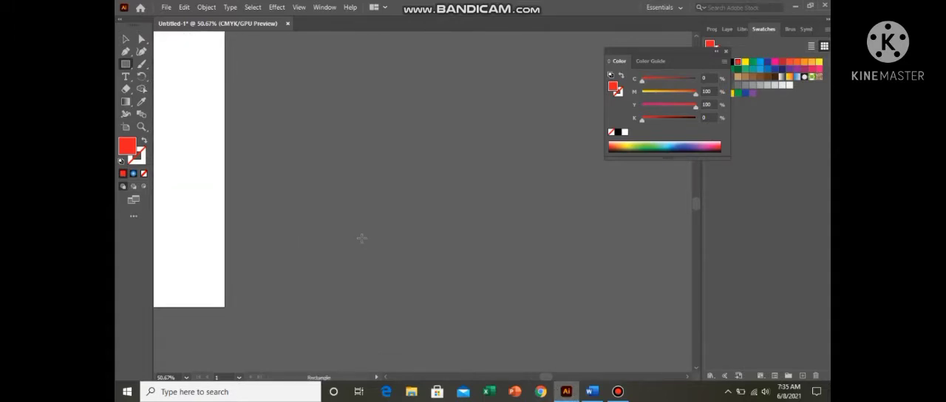
{"action": "key", "text": "ctrl+v"}
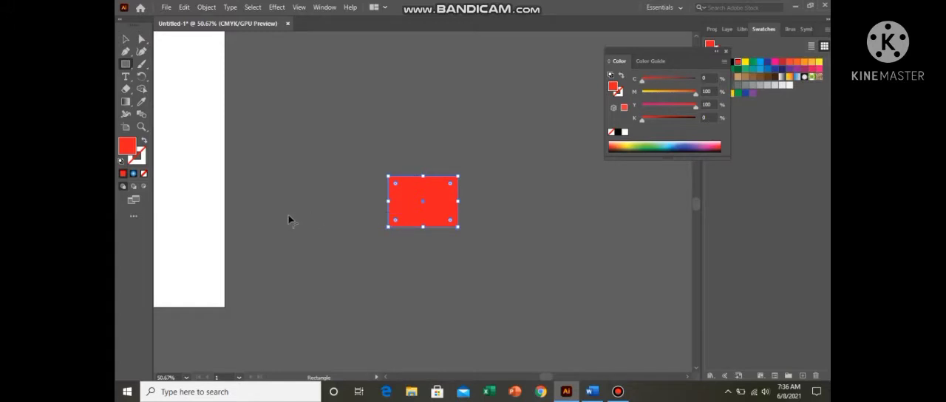
{"action": "key", "text": "space"}
{"action": "left_click_drag", "start_coordinate": [381, 216], "coordinate": [477, 284]}
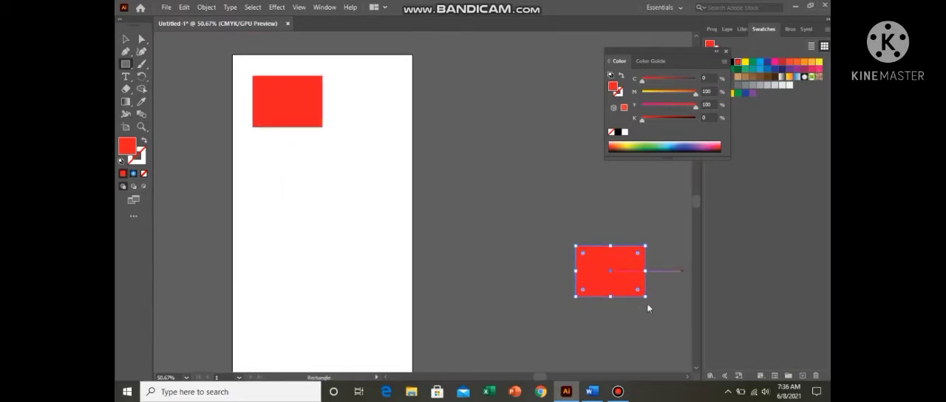
{"action": "key", "text": "Delete"}
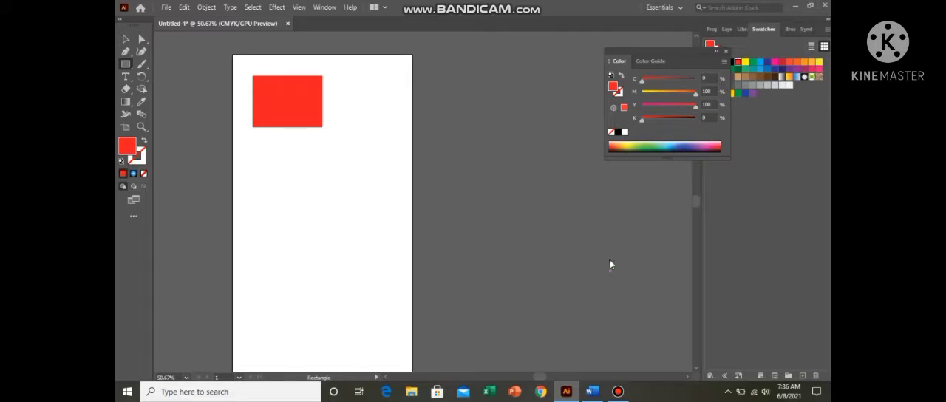
Step: Select the original red rectangle, paste another copy over the artboard's edge and delete the copy
{"action": "left_click", "coordinate": [126, 40]}
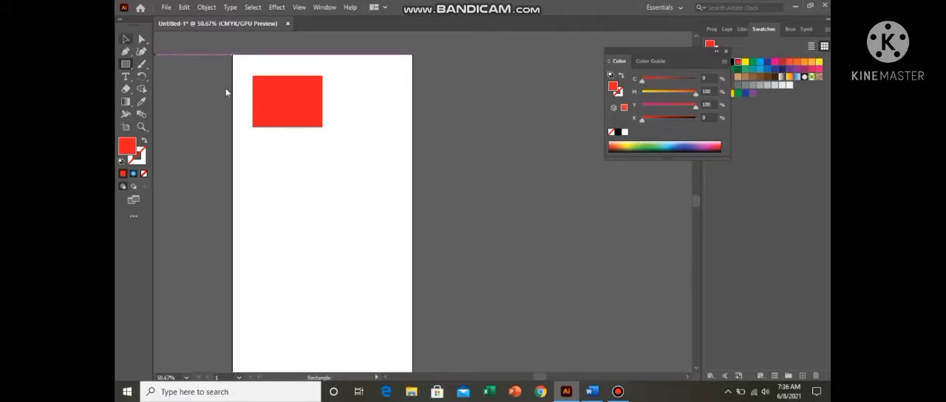
{"action": "left_click_drag", "start_coordinate": [287, 106], "coordinate": [288, 107]}
{"action": "key", "text": "a"}
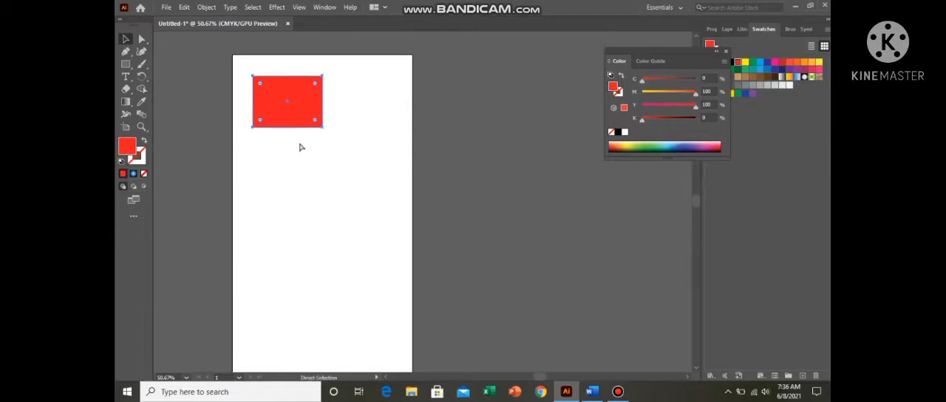
{"action": "key", "text": "v"}
{"action": "key", "text": "ctrl+v"}
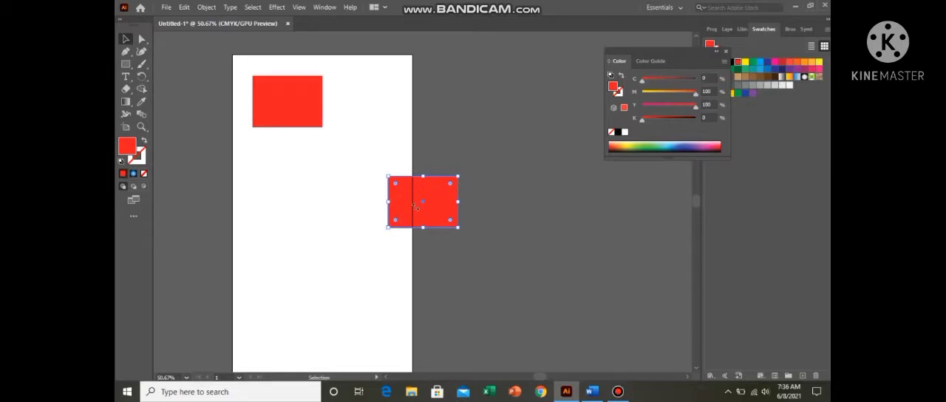
{"action": "key", "text": "Delete"}
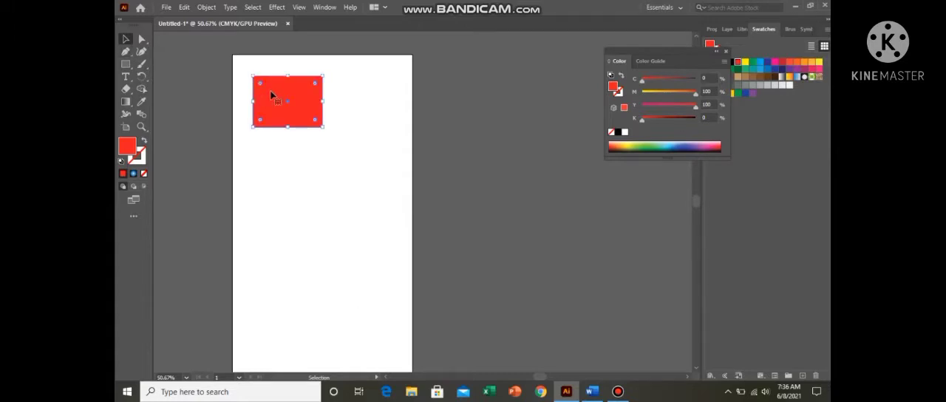
Step: Duplicate the red rectangle in front, shrink the copy about its centre and fill it with yellow
{"action": "key", "text": "a"}
{"action": "key", "text": "v"}
{"action": "left_click_drag", "start_coordinate": [322, 74], "coordinate": [311, 84]}
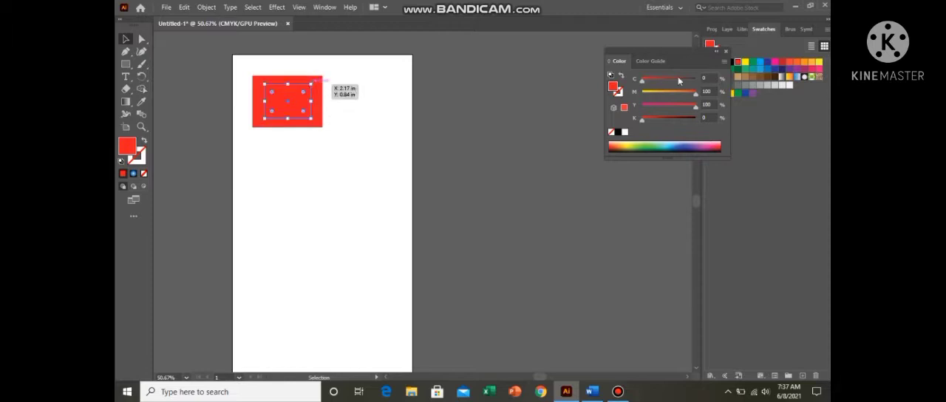
{"action": "left_click", "coordinate": [745, 63]}
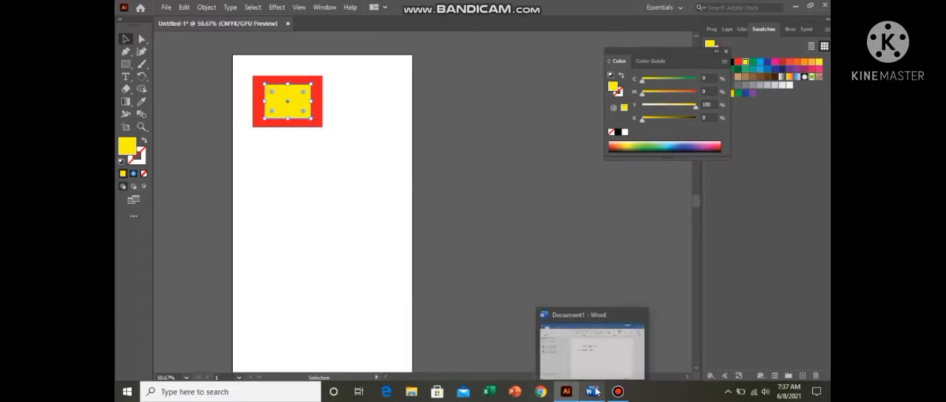
Step: Switch to Word and add a third note line reading "Copy for front; ctrl f"
{"action": "left_click", "coordinate": [595, 392]}
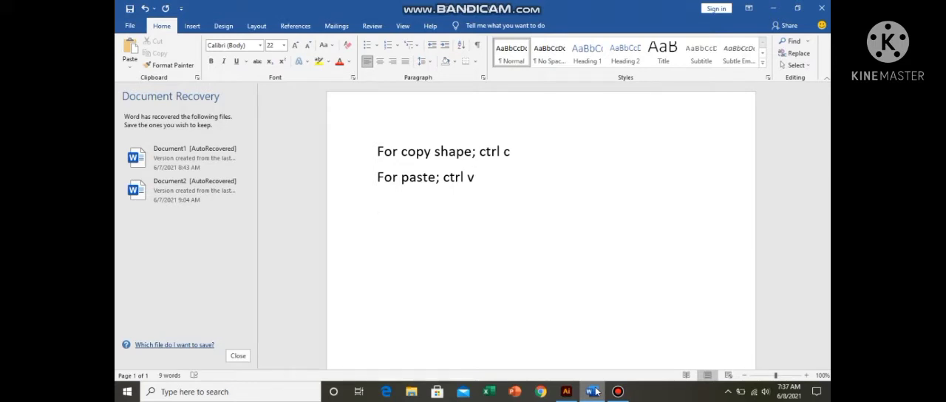
{"action": "type", "text": "copy "}
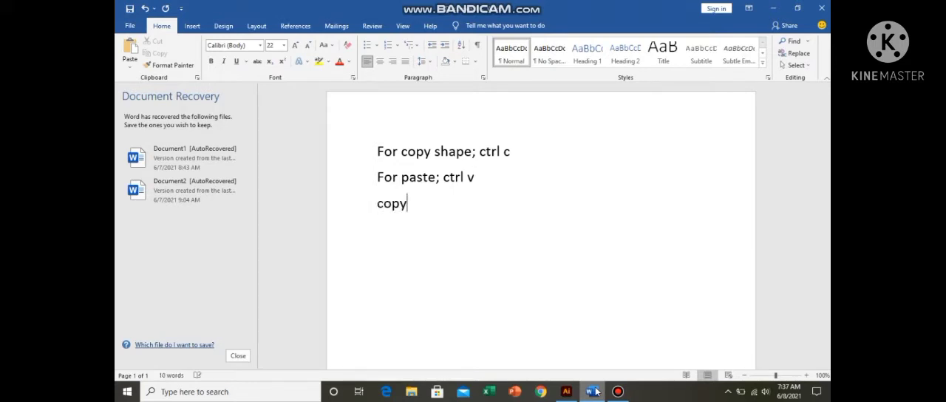
{"action": "type", "text": "for f"}
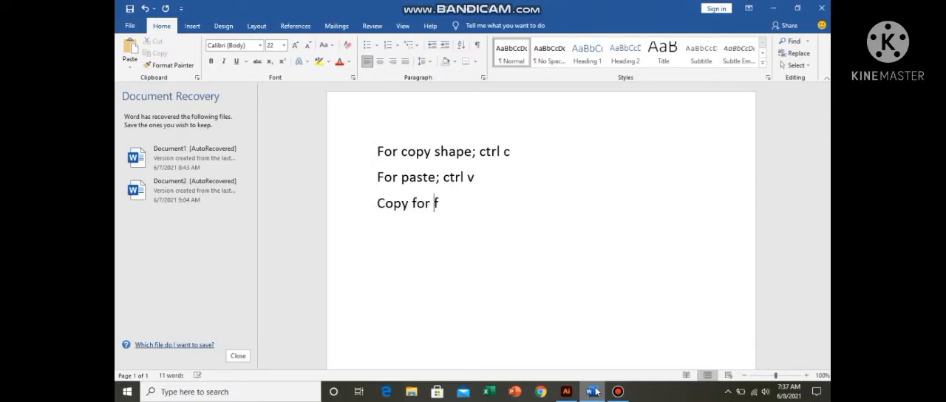
{"action": "type", "text": "ront; ctrl f"}
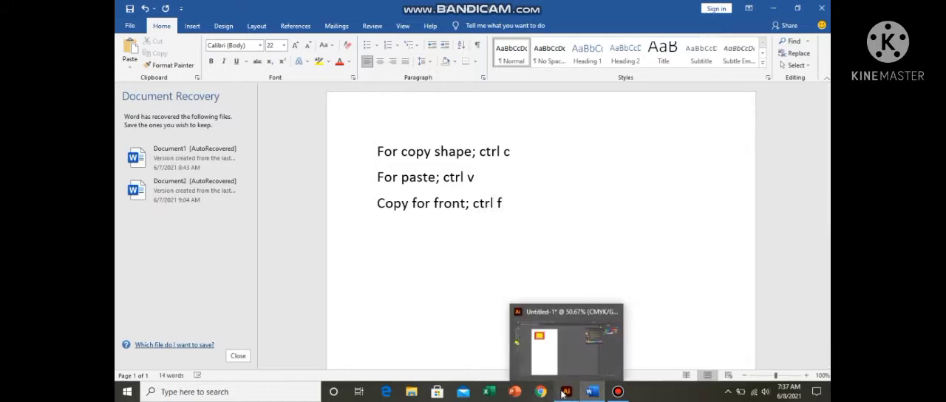
Step: Switch to Illustrator, duplicate the yellow rectangle in front, and make the copy a smaller red rectangle with the same centre
{"action": "left_click", "coordinate": [567, 392]}
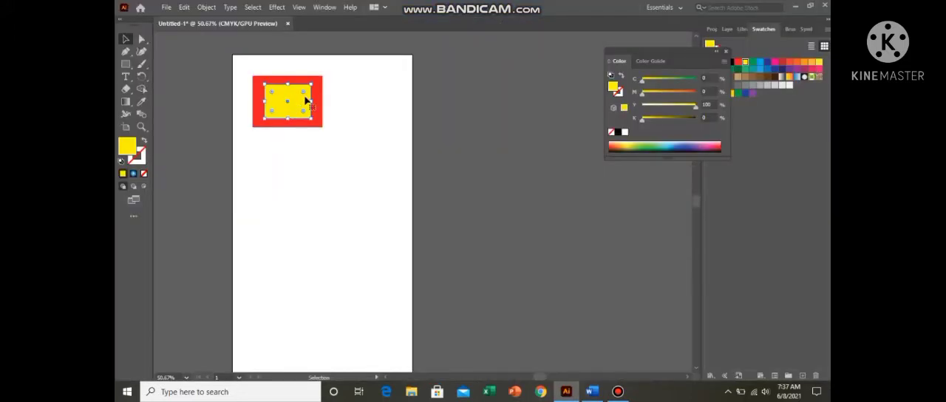
{"action": "key", "text": "ctrl+c"}
{"action": "left_click_drag", "start_coordinate": [311, 83], "coordinate": [304, 89]}
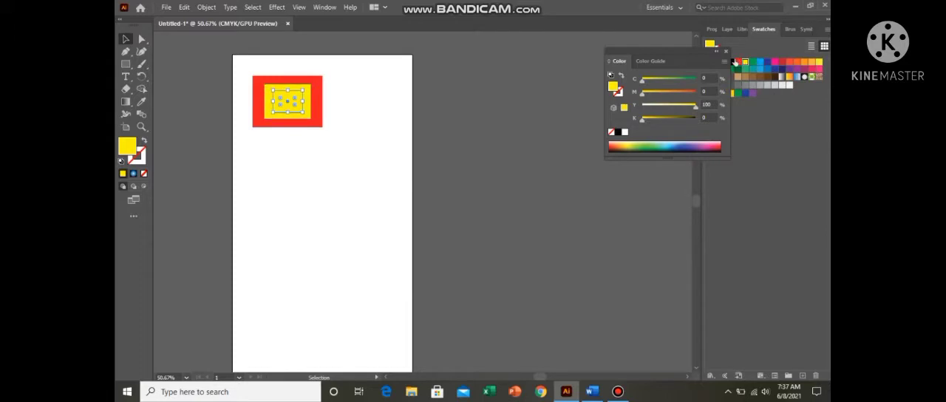
{"action": "left_click", "coordinate": [737, 64]}
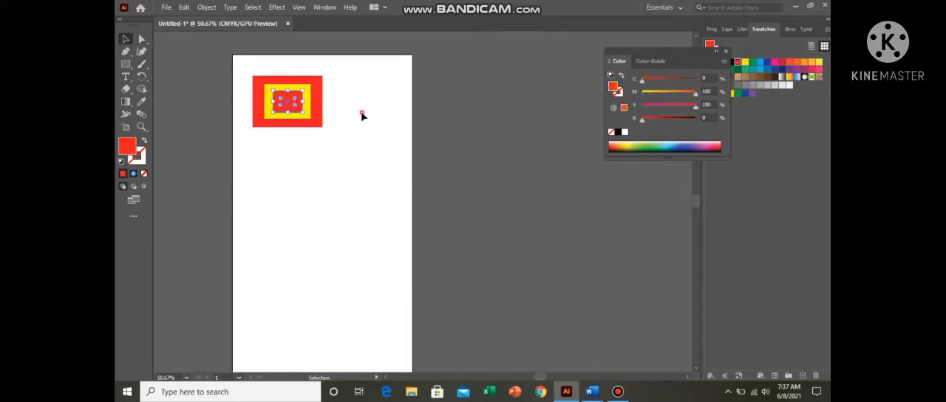
{"action": "left_click", "coordinate": [292, 36]}
Step: Draw a red circle below the nested rectangles with the Ellipse tool and move it near the artboard's centre
{"action": "key", "text": "space"}
{"action": "left_click_drag", "start_coordinate": [376, 254], "coordinate": [473, 247]}
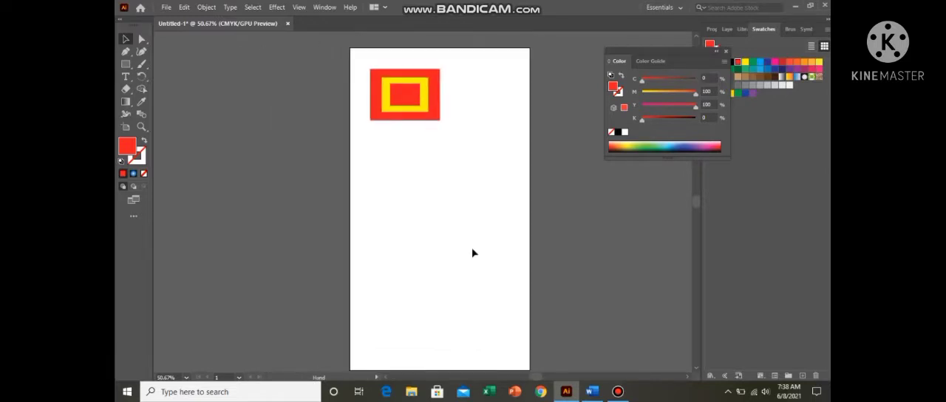
{"action": "left_click", "coordinate": [125, 64]}
{"action": "left_click", "coordinate": [175, 77]}
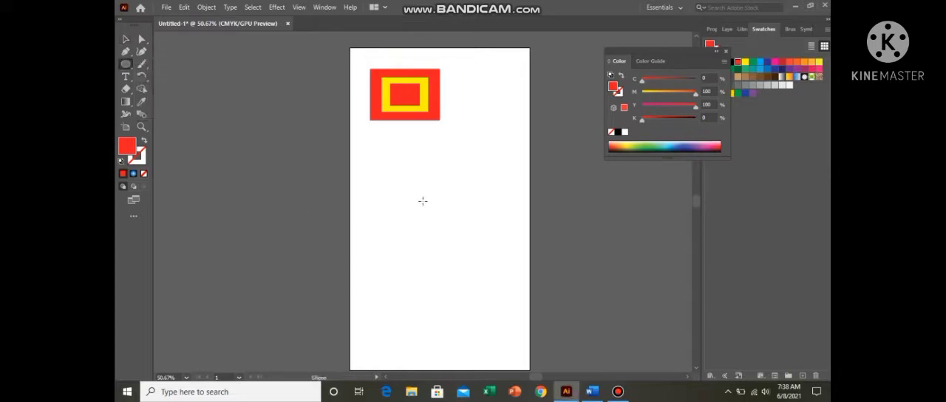
{"action": "left_click_drag", "start_coordinate": [422, 200], "coordinate": [506, 281]}
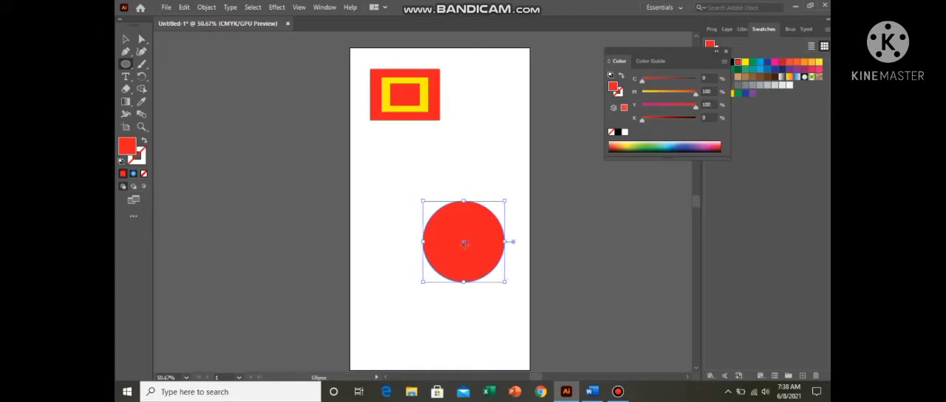
{"action": "left_click_drag", "start_coordinate": [467, 244], "coordinate": [435, 214]}
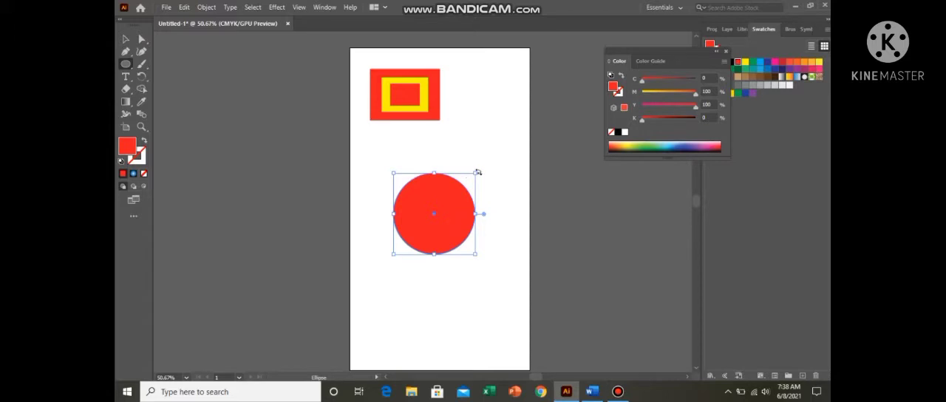
Step: Duplicate the red circle in front, shrink the copy slightly about its centre and fill it with yellow
{"action": "left_click_drag", "start_coordinate": [477, 173], "coordinate": [472, 180]}
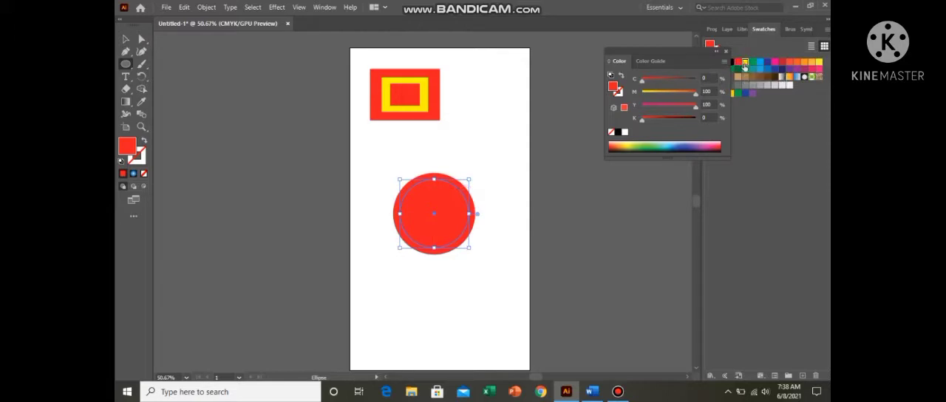
{"action": "left_click", "coordinate": [745, 63]}
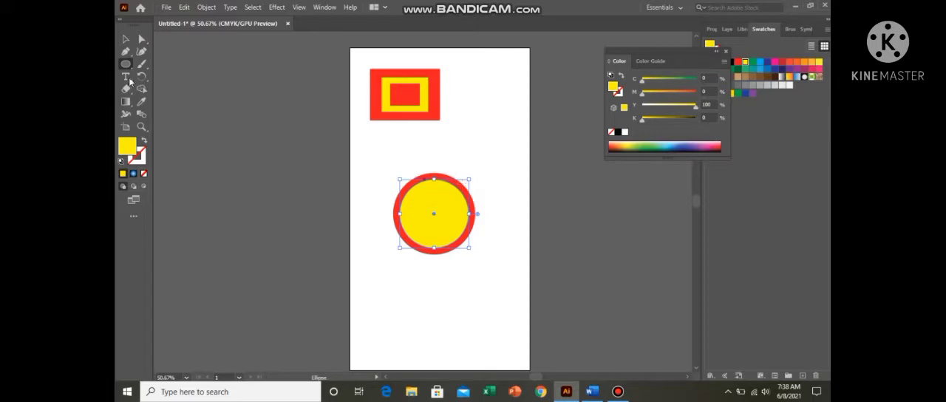
Step: Duplicate the red circle behind itself, enlarge the copy slightly about its centre and fill it with green
{"action": "left_click", "coordinate": [127, 39]}
{"action": "left_click", "coordinate": [448, 178]}
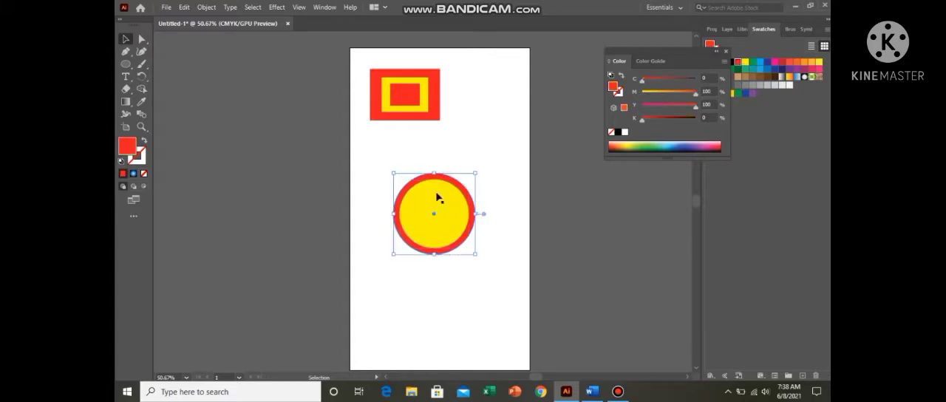
{"action": "key", "text": "a"}
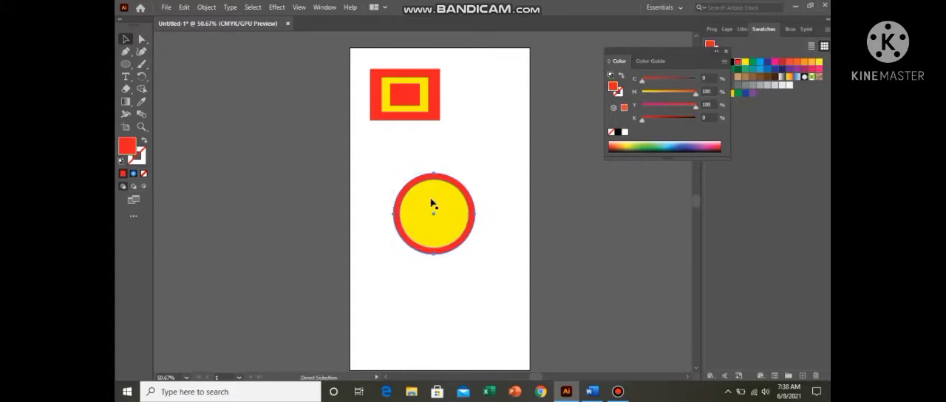
{"action": "key", "text": "v"}
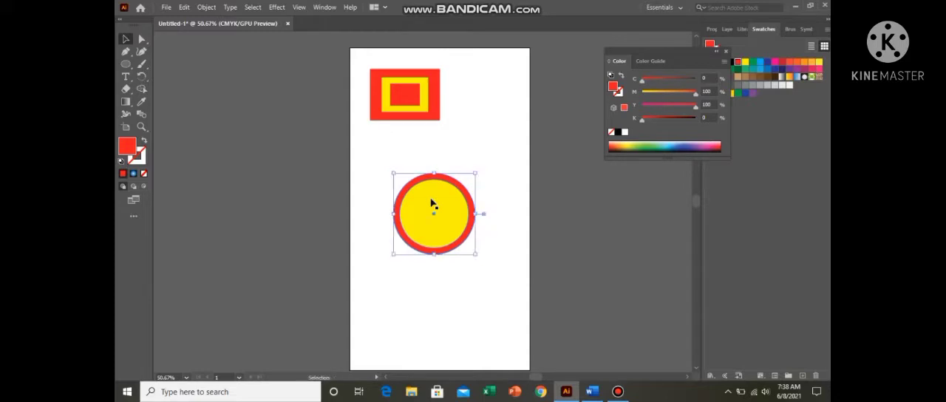
{"action": "left_click_drag", "start_coordinate": [475, 173], "coordinate": [488, 163]}
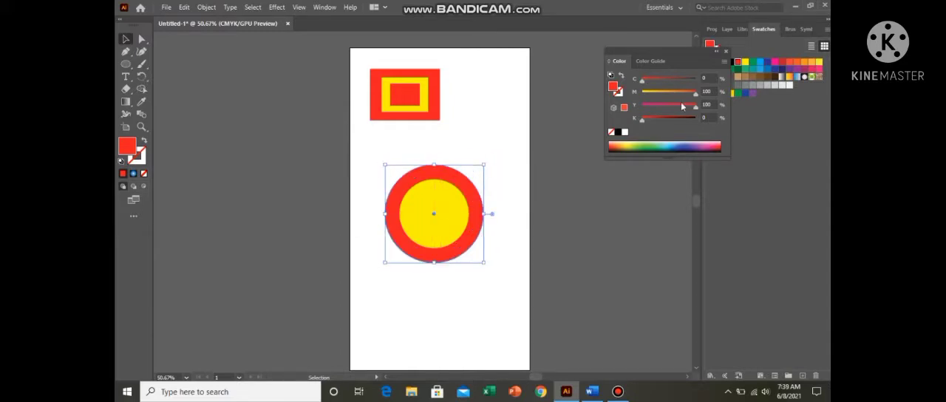
{"action": "left_click", "coordinate": [753, 68]}
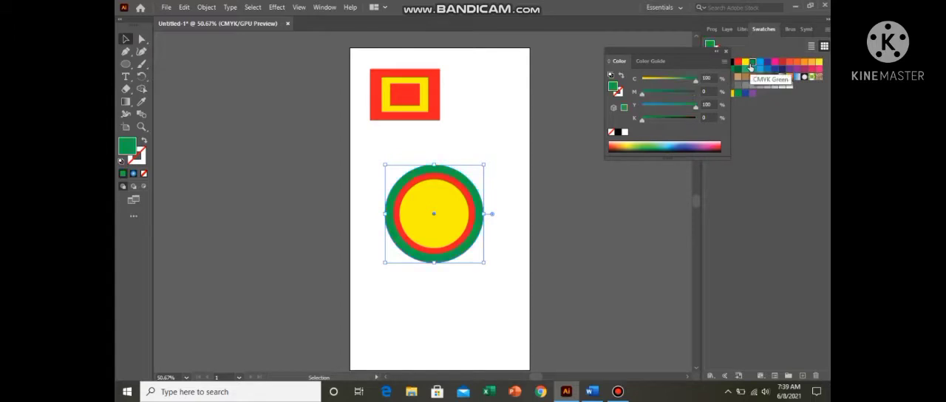
{"action": "left_click", "coordinate": [481, 130]}
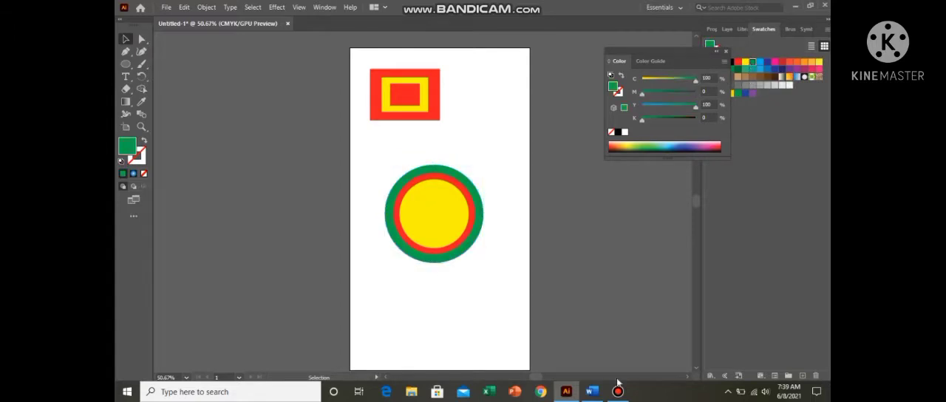
Step: Switch to Word and add a fourth note line reading "Copy for behind; ctrl b"
{"action": "left_click", "coordinate": [593, 391]}
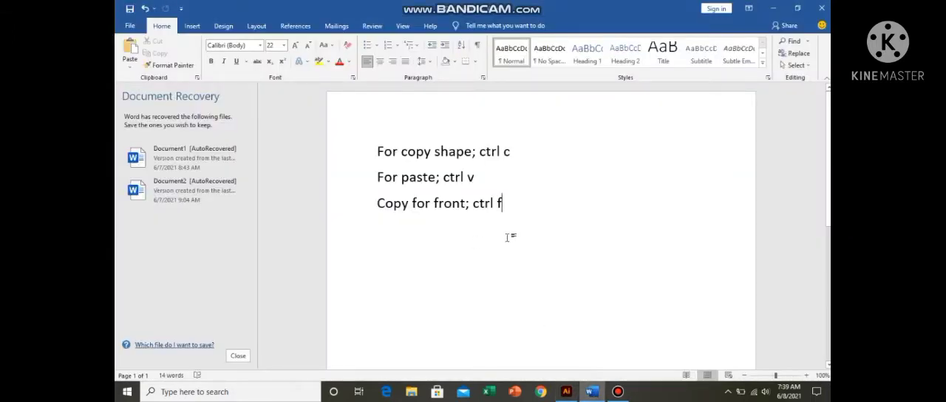
{"action": "key", "text": "Return"}
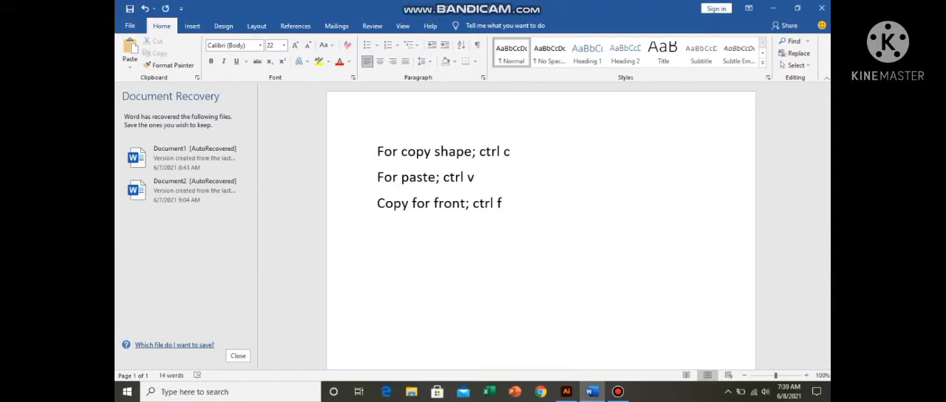
{"action": "type", "text": "copy for"}
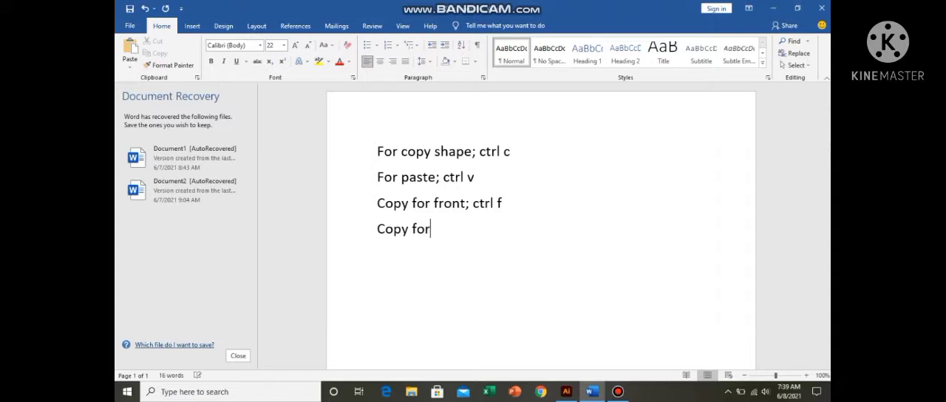
{"action": "type", "text": " behind"}
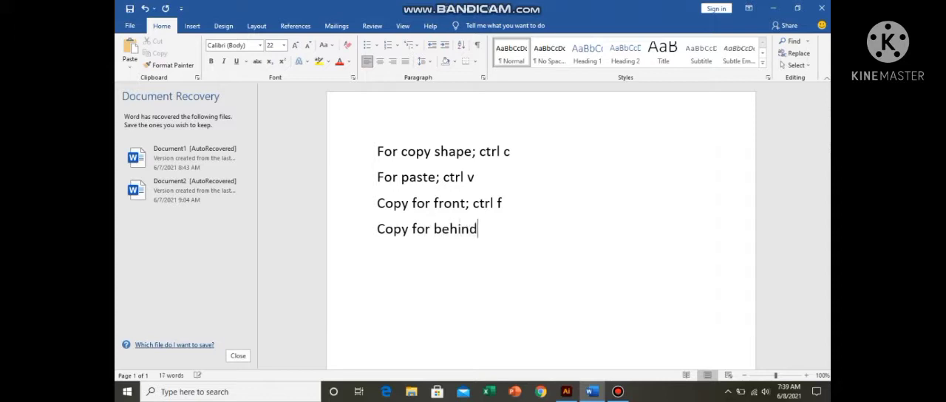
{"action": "type", "text": "; ctrl b"}
Step: Switch to Illustrator and delete all the nested rectangles and circles from the artboard
{"action": "left_click", "coordinate": [567, 392]}
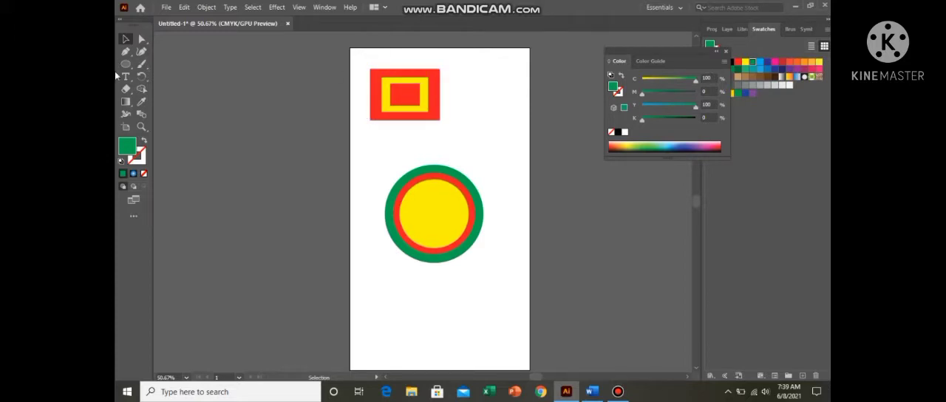
{"action": "left_click_drag", "start_coordinate": [362, 64], "coordinate": [503, 256]}
{"action": "key", "text": "Delete"}
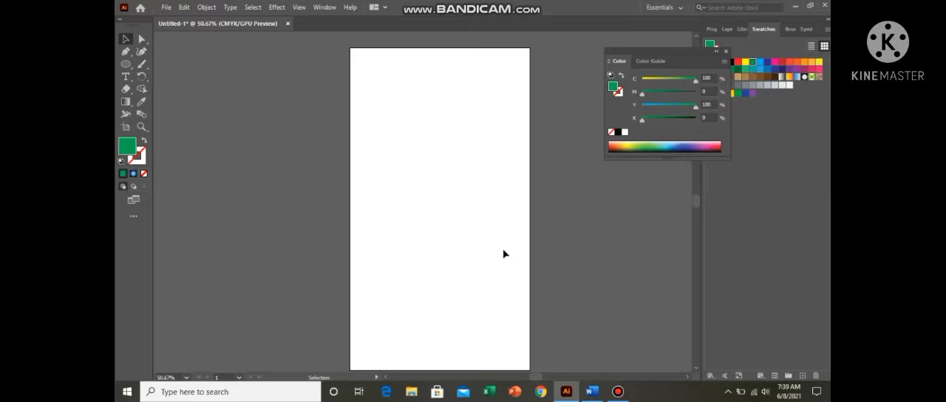
Step: Draw a small green circle near the artboard's upper-left corner and place a copy about 0.79 in to its right
{"action": "left_click", "coordinate": [126, 63]}
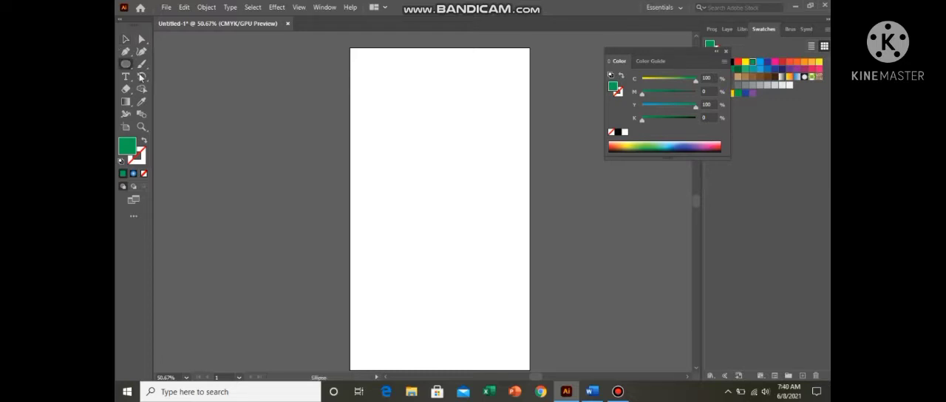
{"action": "left_click_drag", "start_coordinate": [372, 70], "coordinate": [401, 95]}
{"action": "left_click_drag", "start_coordinate": [387, 88], "coordinate": [415, 87]}
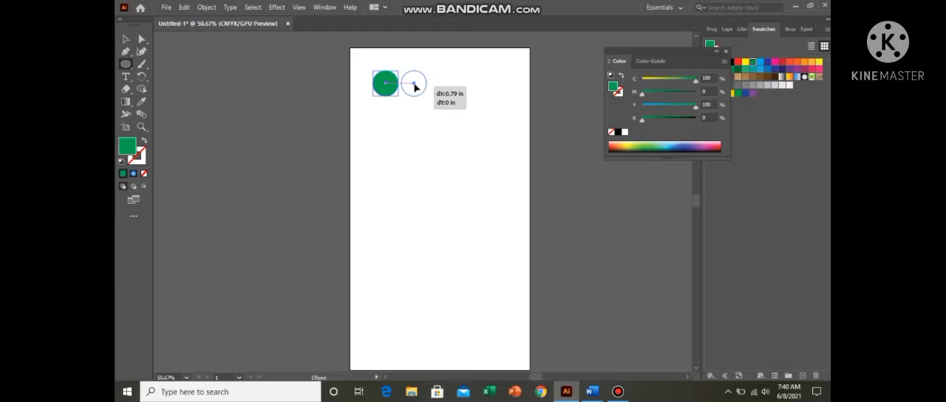
{"action": "left_click_drag", "start_coordinate": [415, 87], "coordinate": [415, 87]}
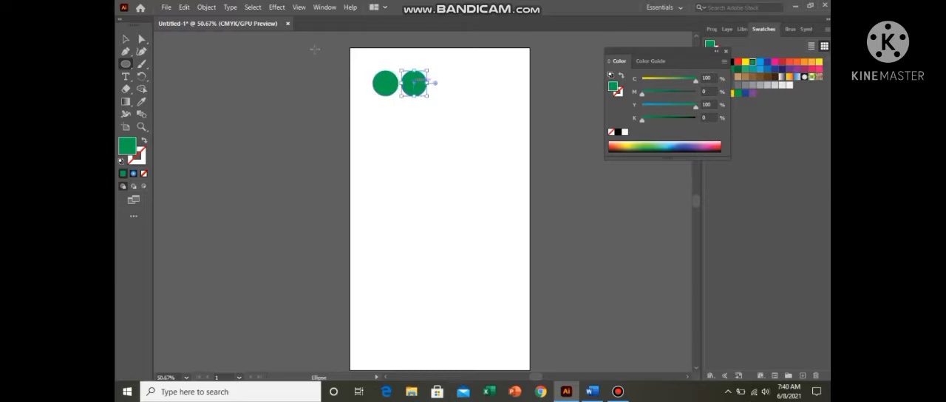
Step: Duplicate the pair of green circles directly below and rotate all four circles about 45° into a diamond arrangement
{"action": "left_click", "coordinate": [127, 40]}
{"action": "key", "text": "ctrl+a"}
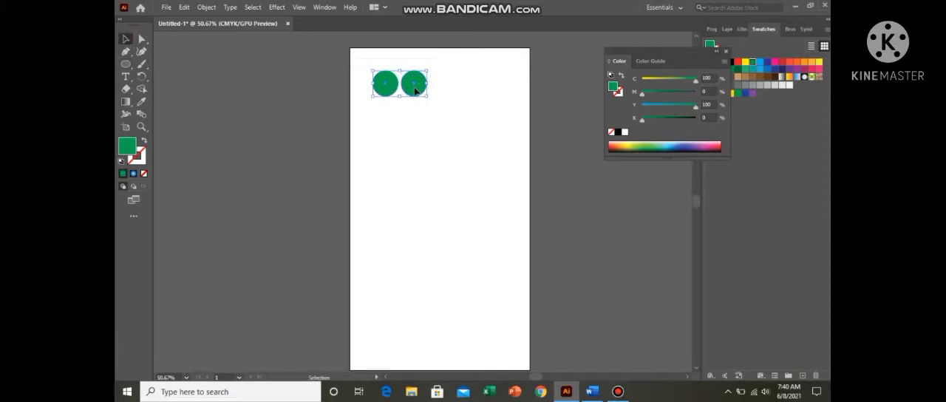
{"action": "left_click_drag", "start_coordinate": [415, 91], "coordinate": [419, 118]}
{"action": "left_click", "coordinate": [370, 53]}
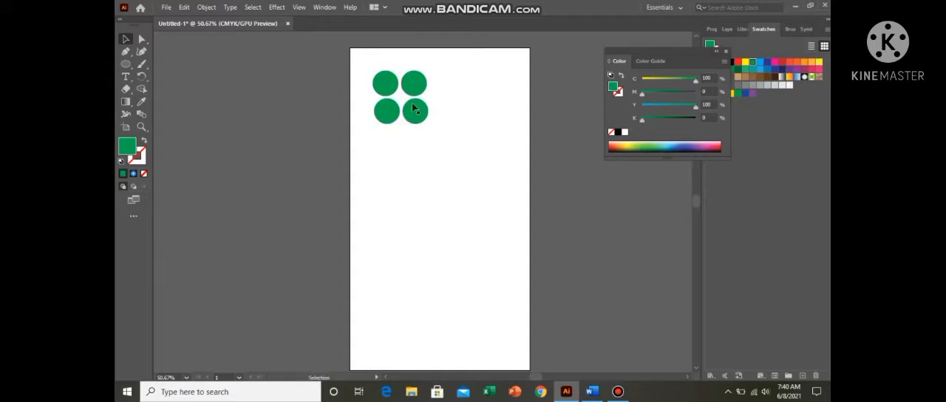
{"action": "left_click_drag", "start_coordinate": [360, 69], "coordinate": [444, 98]}
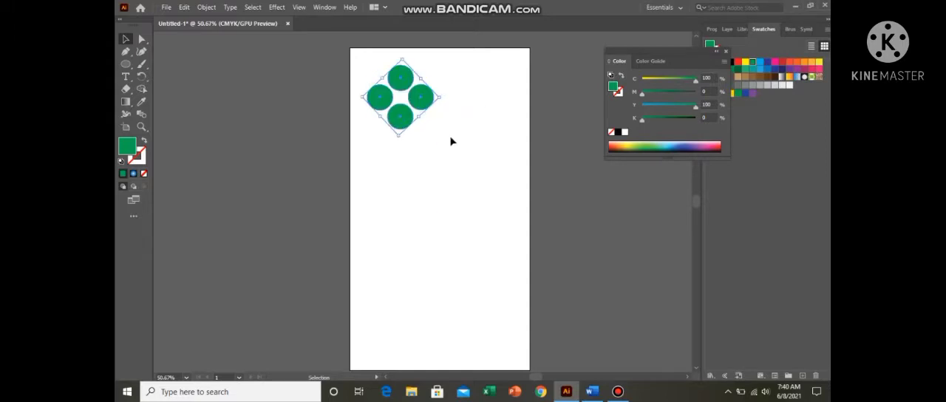
{"action": "left_click", "coordinate": [453, 130]}
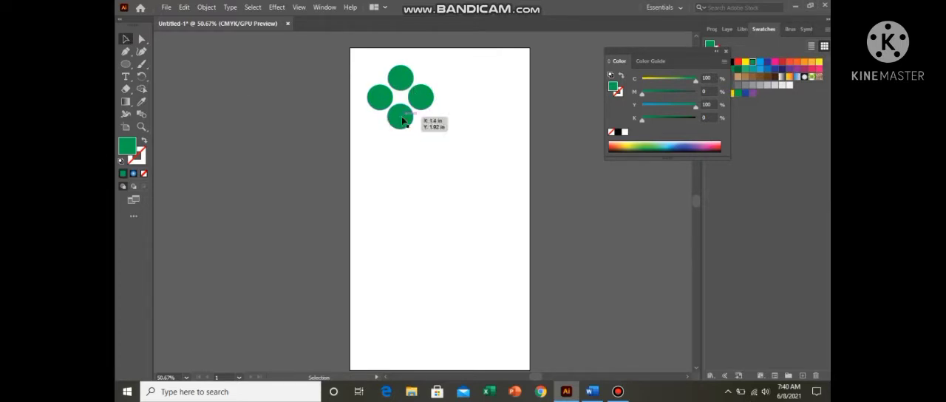
Step: Place a copy of the diamond's lowest circle straight below it, and delete all the circles to clear the artboard
{"action": "left_click", "coordinate": [403, 120]}
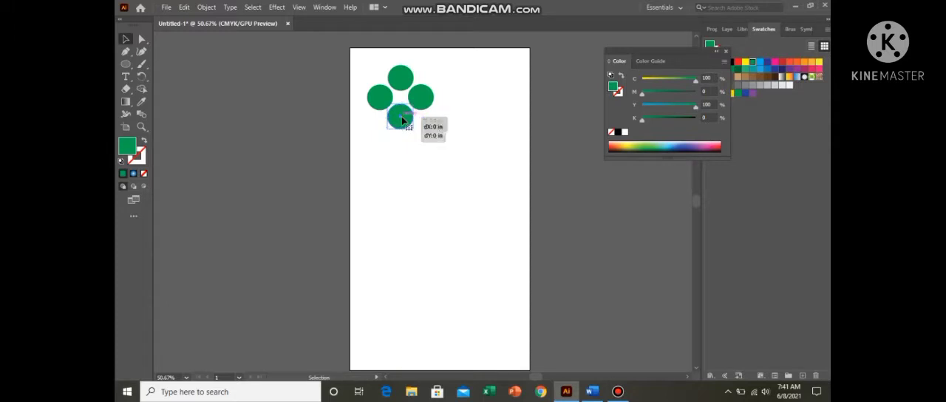
{"action": "left_click_drag", "start_coordinate": [403, 120], "coordinate": [400, 148]}
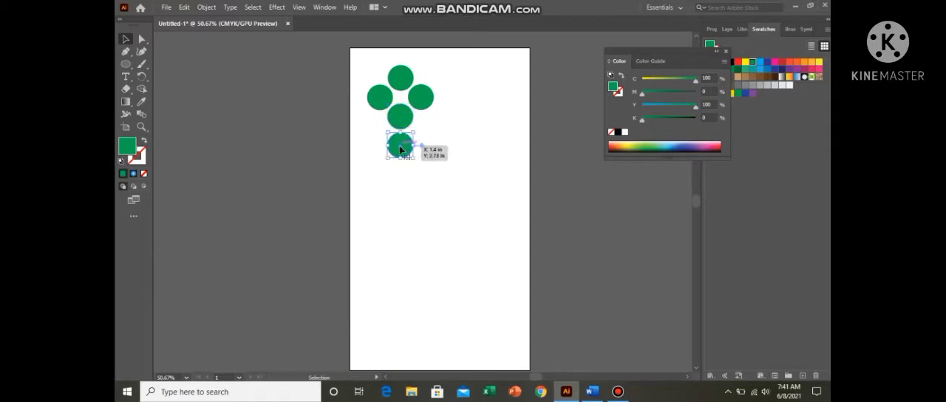
{"action": "left_click", "coordinate": [457, 179]}
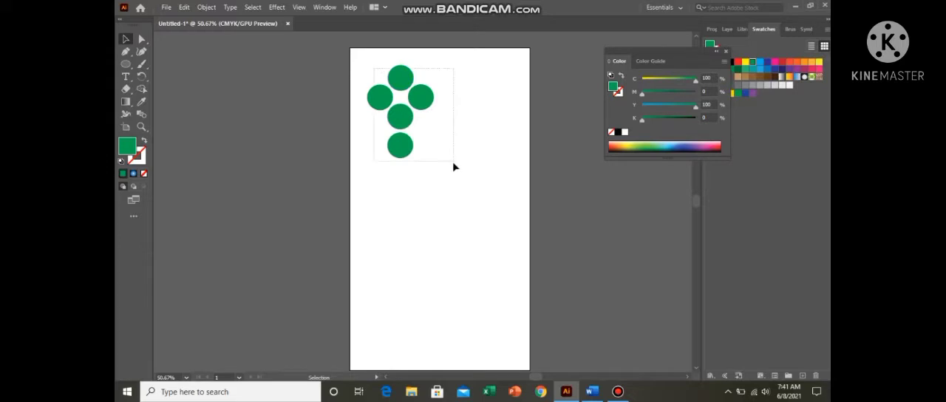
{"action": "left_click_drag", "start_coordinate": [452, 161], "coordinate": [346, 56]}
{"action": "key", "text": "Delete"}
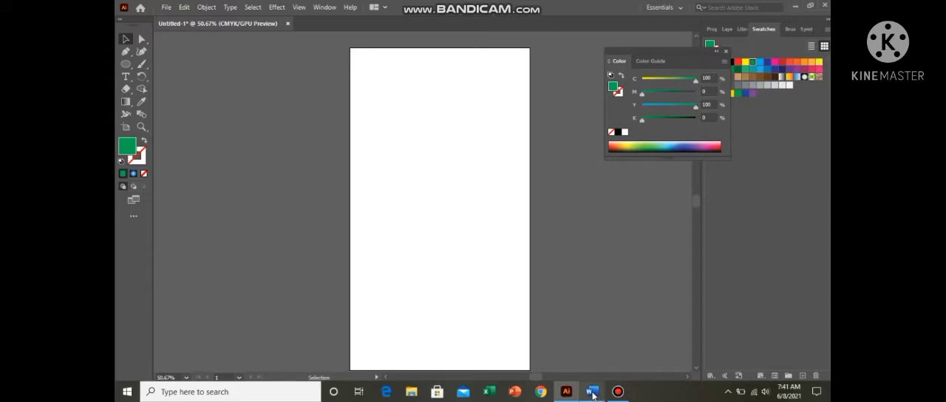
Step: Switch to Word and add a fifth note line reading "arrangment"
{"action": "left_click", "coordinate": [595, 394]}
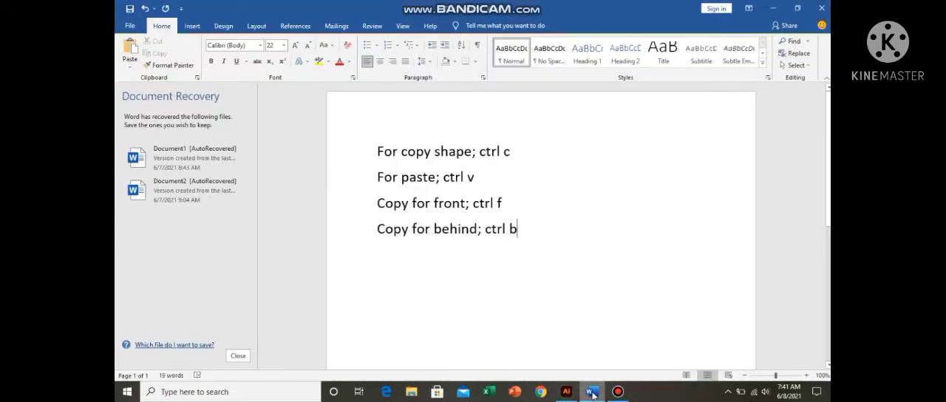
{"action": "key", "text": "Return"}
{"action": "type", "text": "a"}
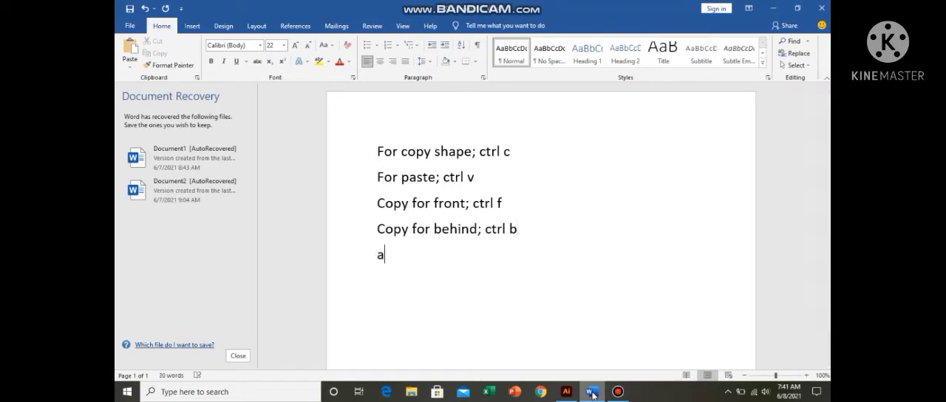
{"action": "type", "text": "rrangment"}
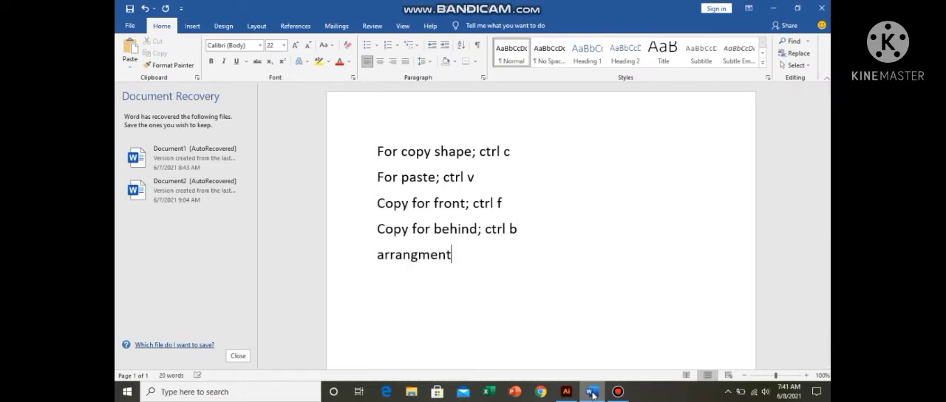
Step: Switch to Illustrator and draw a yellow rectangle near the artboard's upper-left corner and a red one overlapping its lower-right corner
{"action": "left_click", "coordinate": [572, 394]}
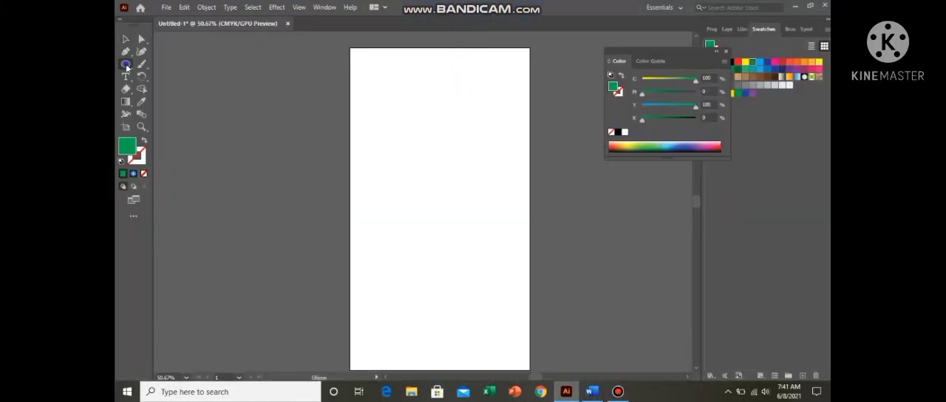
{"action": "right_click", "coordinate": [126, 65]}
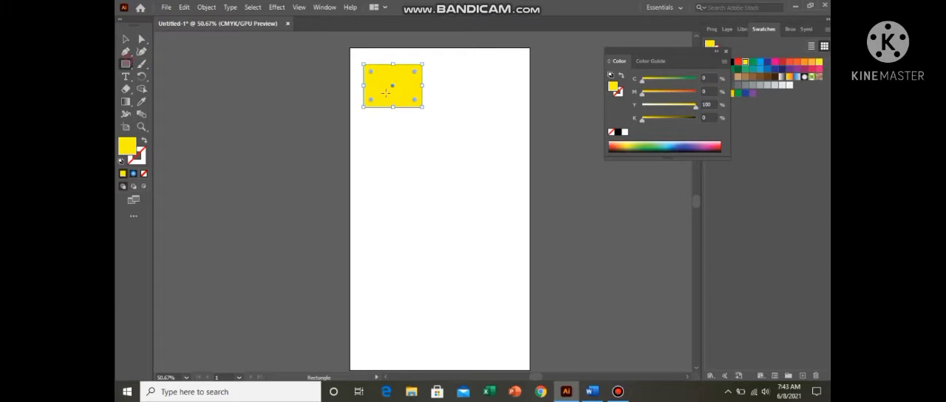
{"action": "left_click_drag", "start_coordinate": [430, 111], "coordinate": [467, 133]}
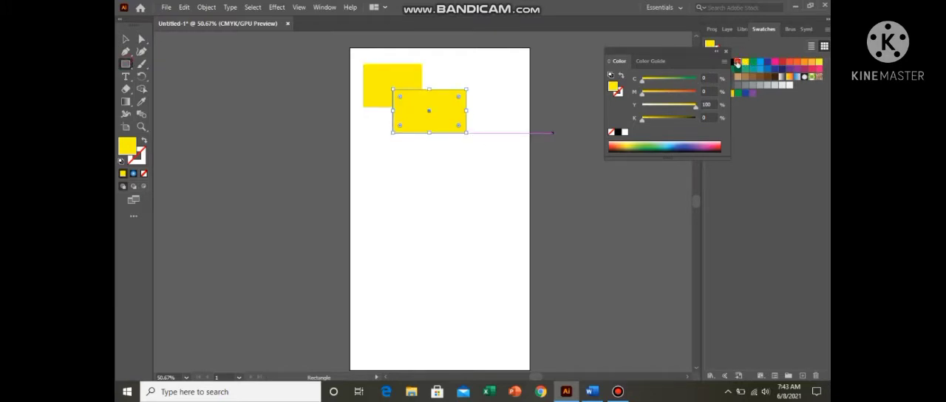
{"action": "left_click", "coordinate": [738, 62]}
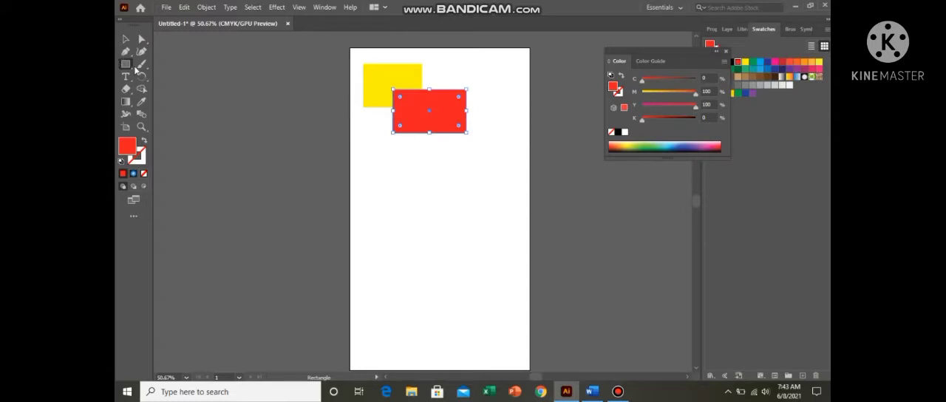
Step: Draw a light blue rectangle over the red one's lower-left corner and a dark blue rectangle overlapping the light blue one's left part
{"action": "left_click", "coordinate": [121, 65]}
{"action": "left_click_drag", "start_coordinate": [382, 122], "coordinate": [430, 162]}
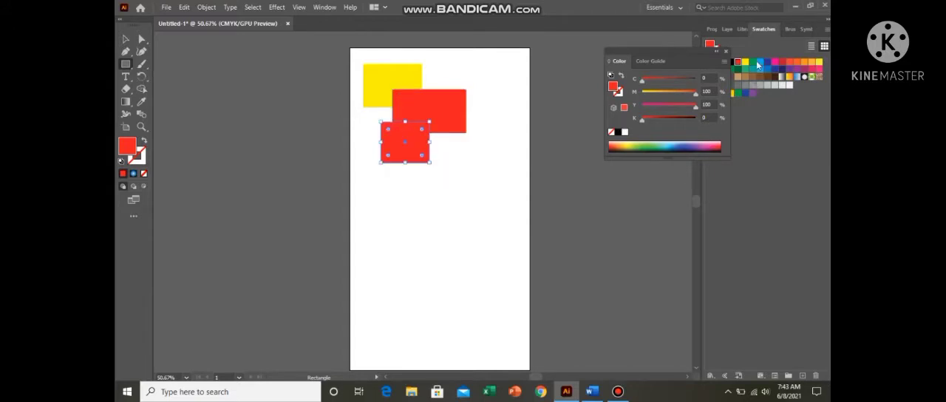
{"action": "left_click", "coordinate": [758, 66]}
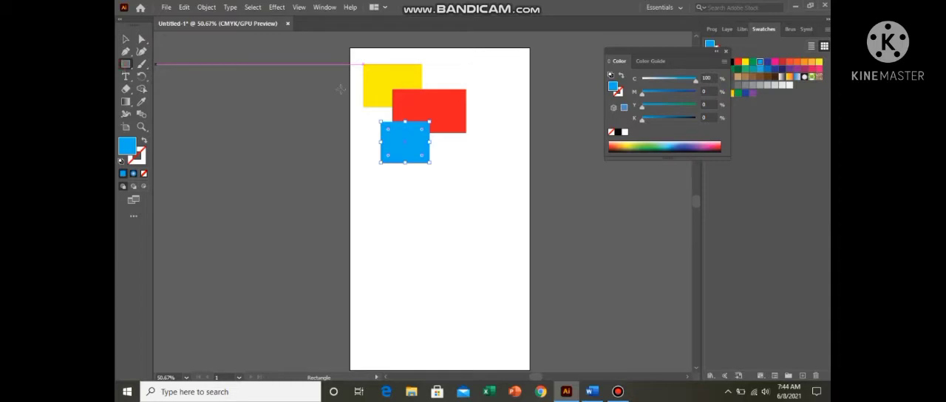
{"action": "left_click_drag", "start_coordinate": [353, 107], "coordinate": [417, 153]}
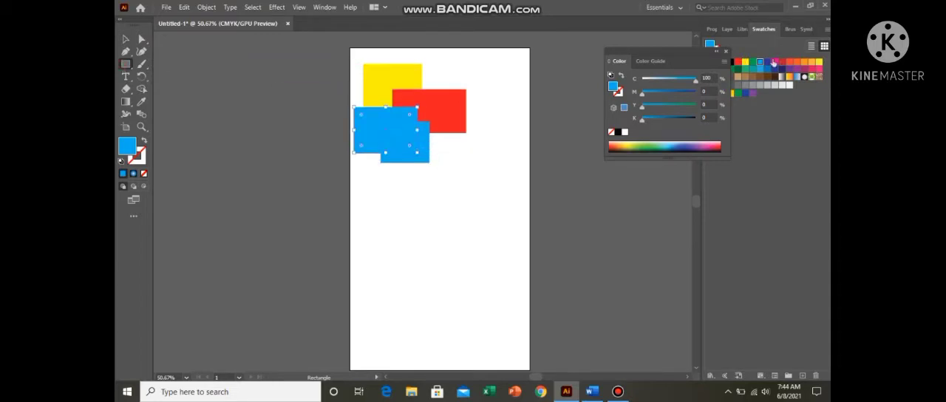
{"action": "left_click", "coordinate": [768, 62]}
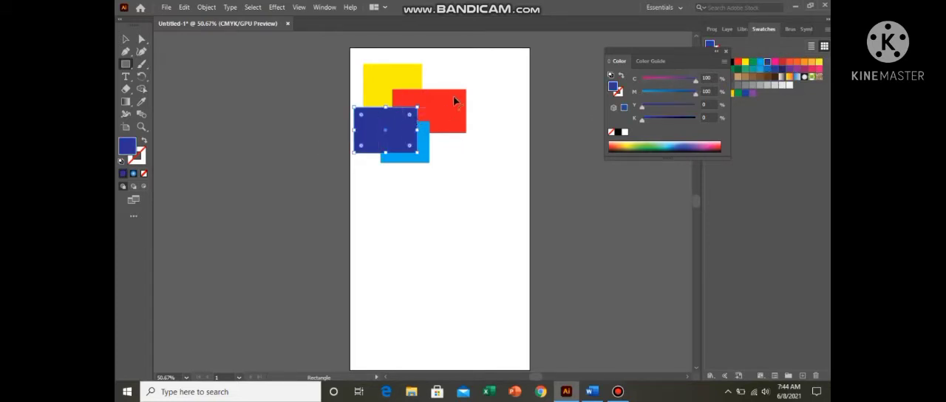
Step: Send the dark blue rectangle backward three times in the stacking order, one level at a time
{"action": "right_click", "coordinate": [389, 134]}
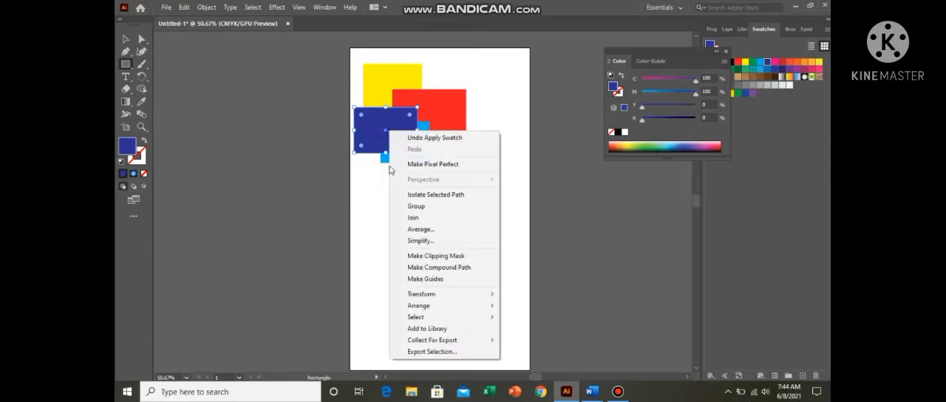
{"action": "mouse_move", "coordinate": [436, 306]}
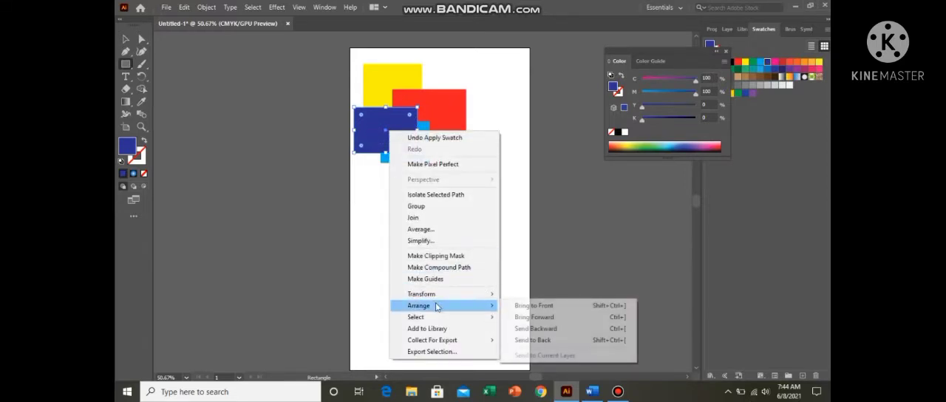
{"action": "left_click", "coordinate": [527, 328]}
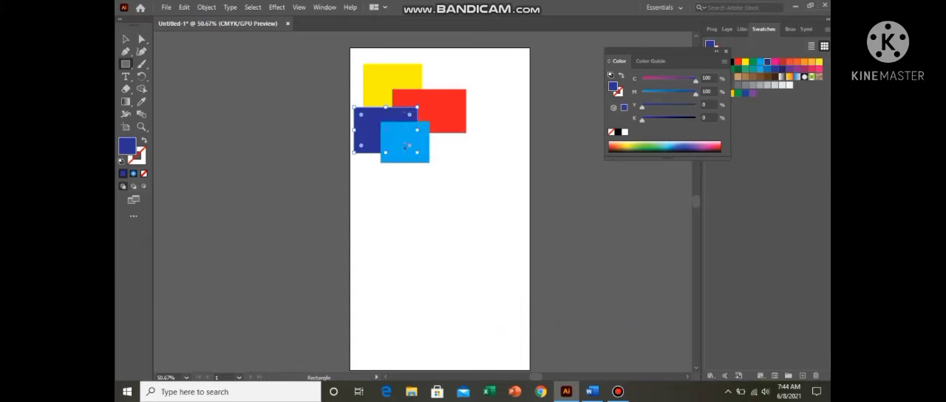
{"action": "right_click", "coordinate": [362, 119]}
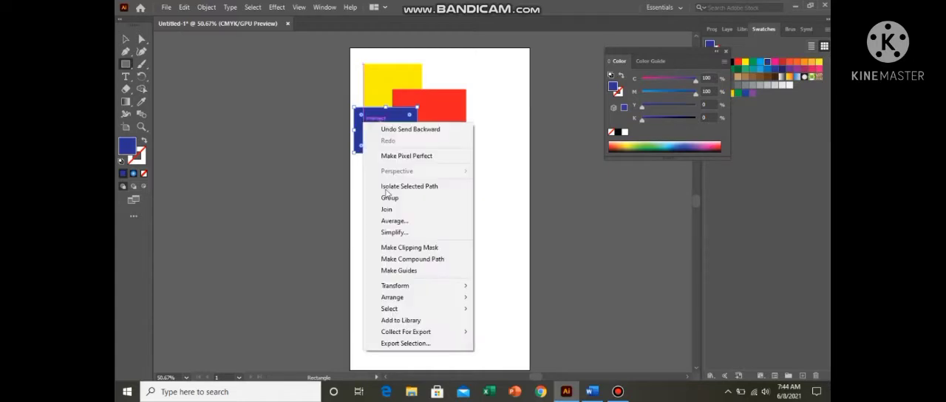
{"action": "mouse_move", "coordinate": [418, 298]}
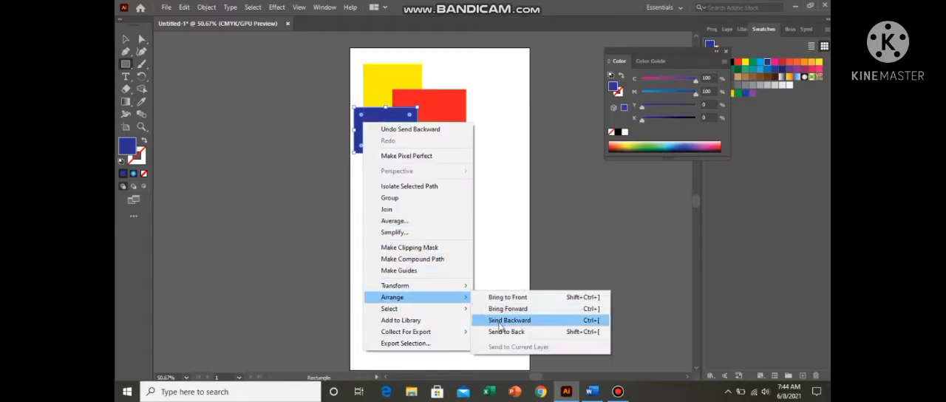
{"action": "left_click", "coordinate": [492, 321]}
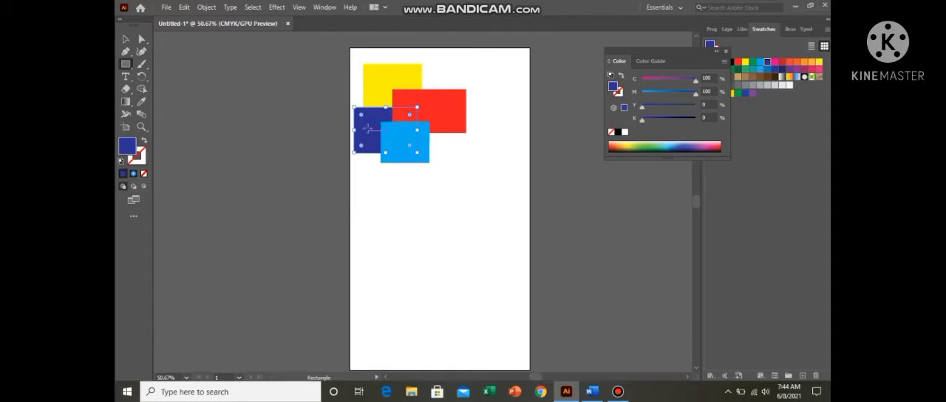
{"action": "right_click", "coordinate": [369, 131]}
{"action": "mouse_move", "coordinate": [464, 311]}
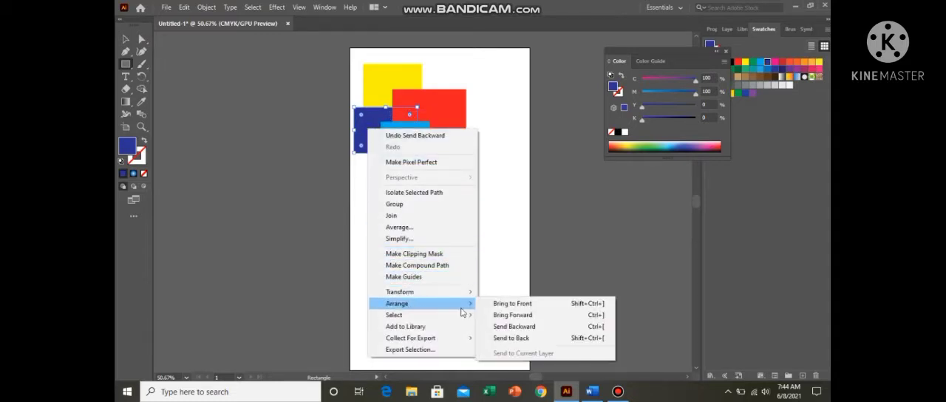
{"action": "left_click", "coordinate": [506, 331]}
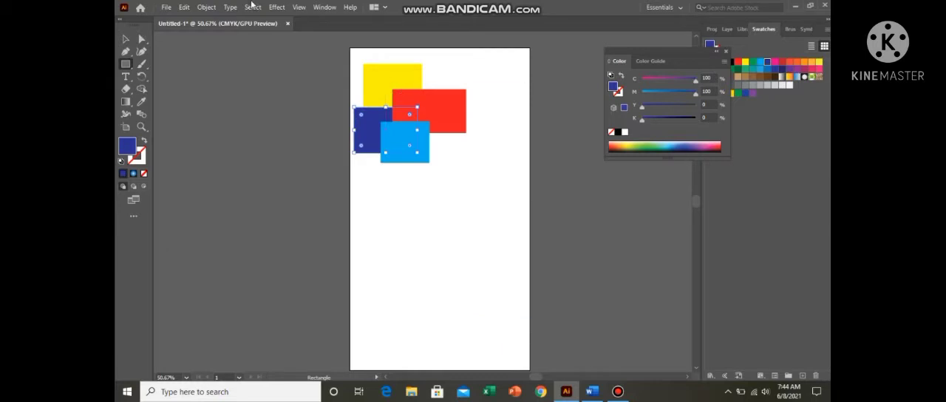
Step: Bring the dark blue rectangle forward three times, one level at a time, until it covers the light blue one
{"action": "right_click", "coordinate": [372, 129]}
{"action": "mouse_move", "coordinate": [436, 311]}
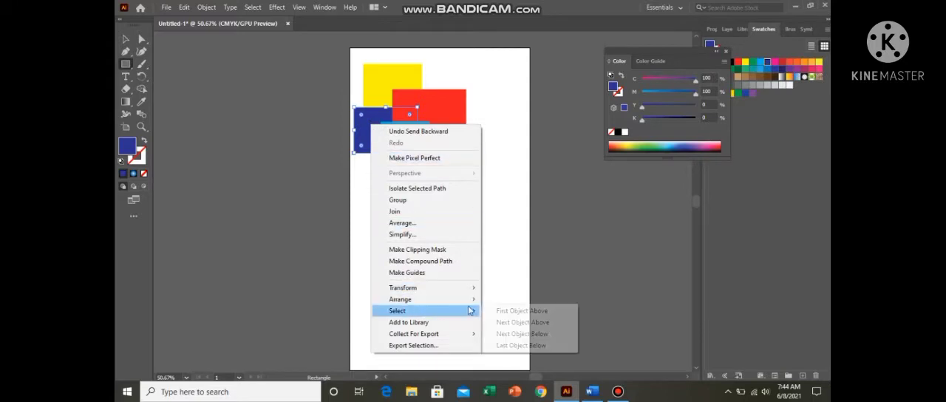
{"action": "mouse_move", "coordinate": [475, 299]}
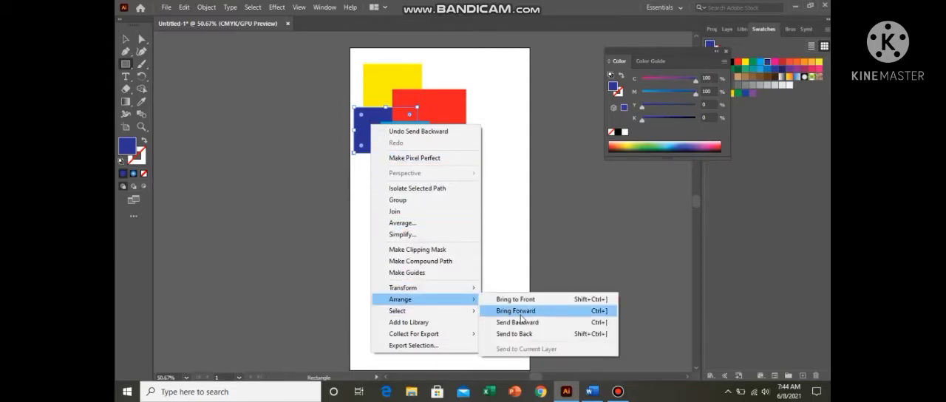
{"action": "left_click", "coordinate": [527, 313]}
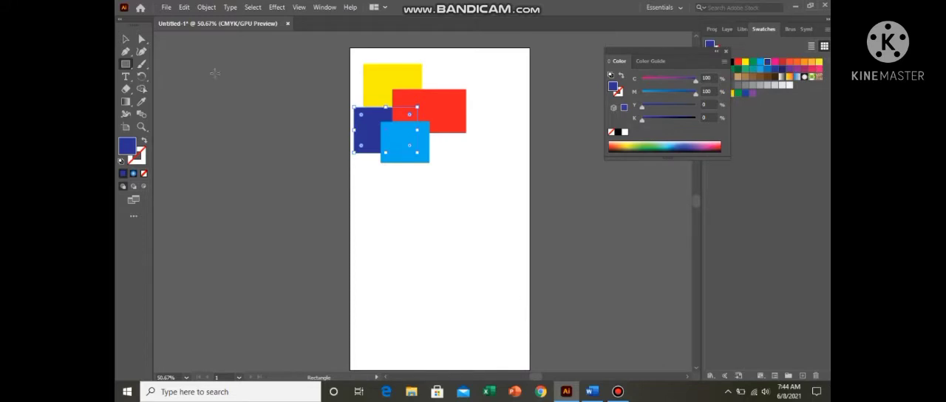
{"action": "left_click", "coordinate": [126, 39]}
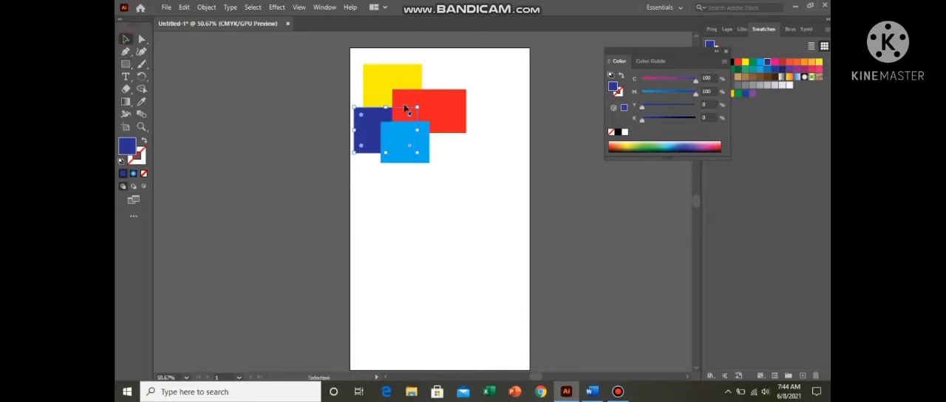
{"action": "left_click", "coordinate": [457, 216]}
{"action": "left_click", "coordinate": [369, 137]}
{"action": "right_click", "coordinate": [368, 136]}
{"action": "mouse_move", "coordinate": [422, 310]}
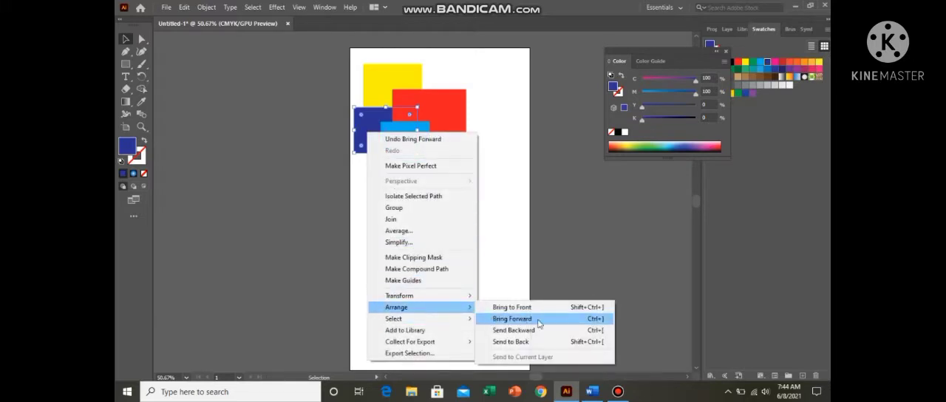
{"action": "left_click", "coordinate": [539, 320]}
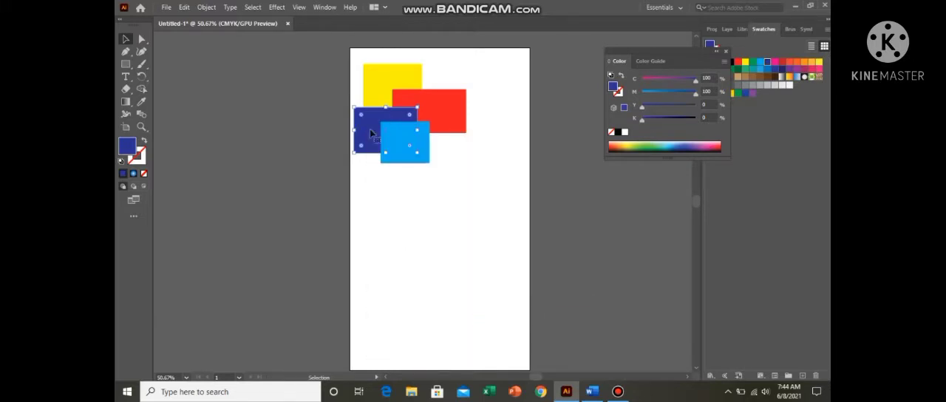
{"action": "right_click", "coordinate": [372, 133]}
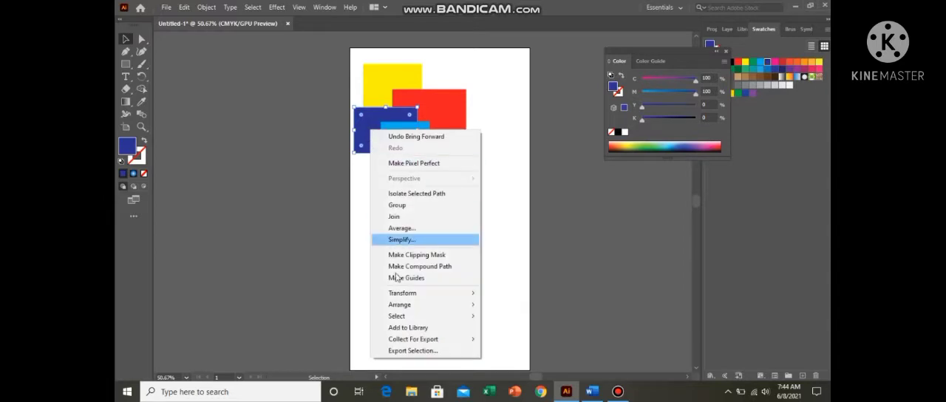
{"action": "mouse_move", "coordinate": [418, 304]}
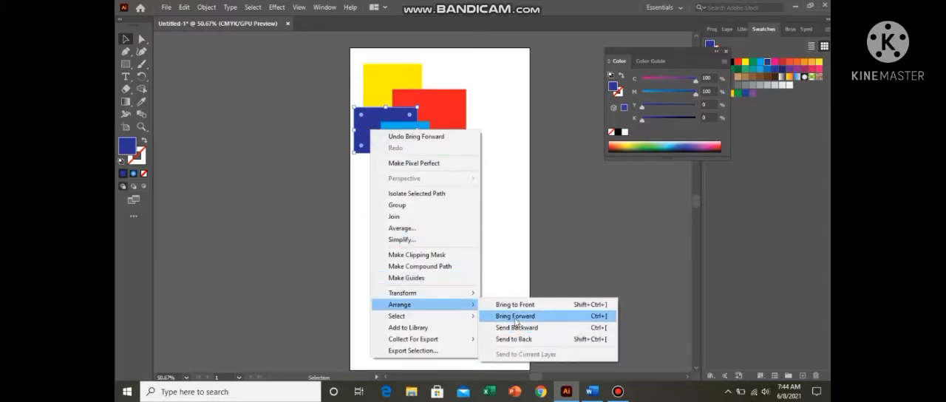
{"action": "left_click", "coordinate": [516, 317]}
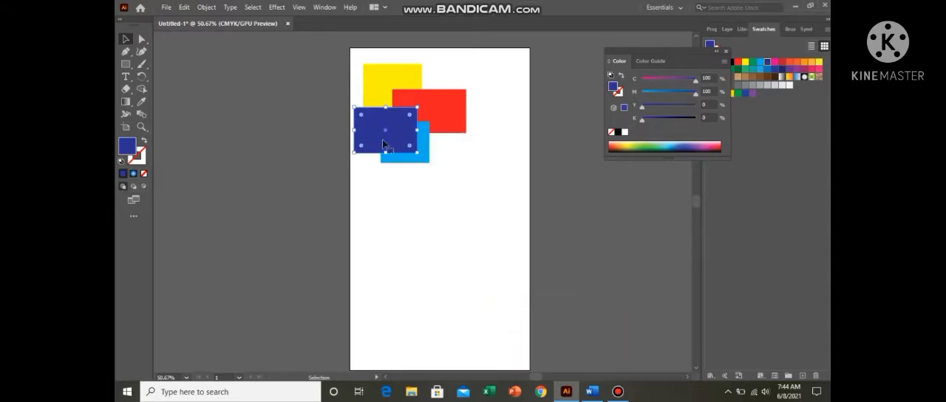
Step: Send the dark blue rectangle to the very back of the stack, and bring it to the very front again
{"action": "right_click", "coordinate": [386, 134]}
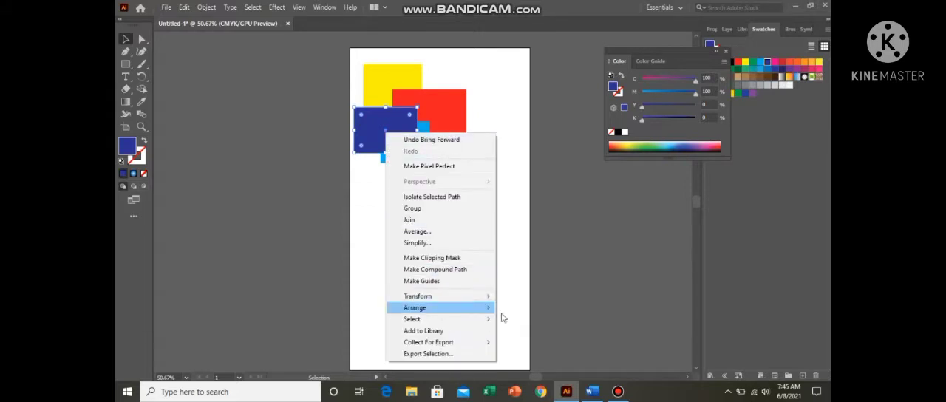
{"action": "mouse_move", "coordinate": [490, 309]}
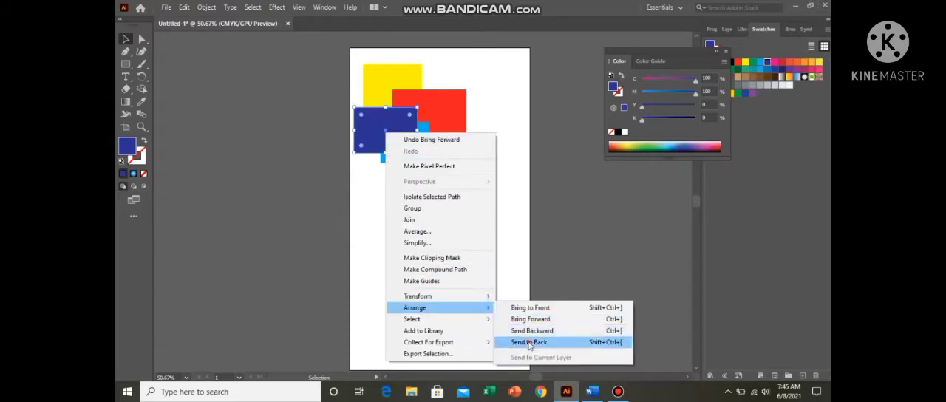
{"action": "left_click", "coordinate": [528, 343]}
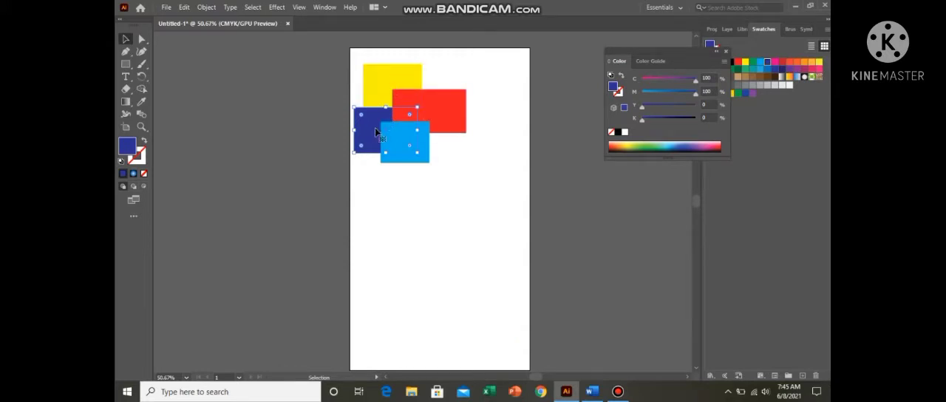
{"action": "right_click", "coordinate": [375, 130]}
{"action": "mouse_move", "coordinate": [466, 315]}
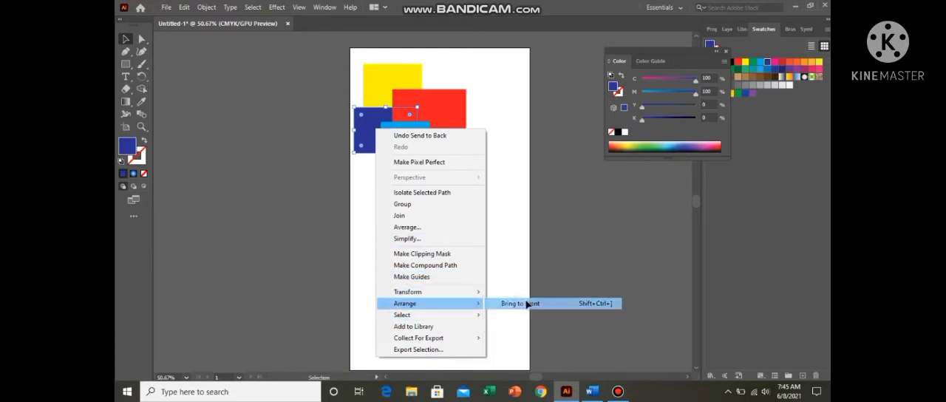
{"action": "left_click", "coordinate": [526, 303]}
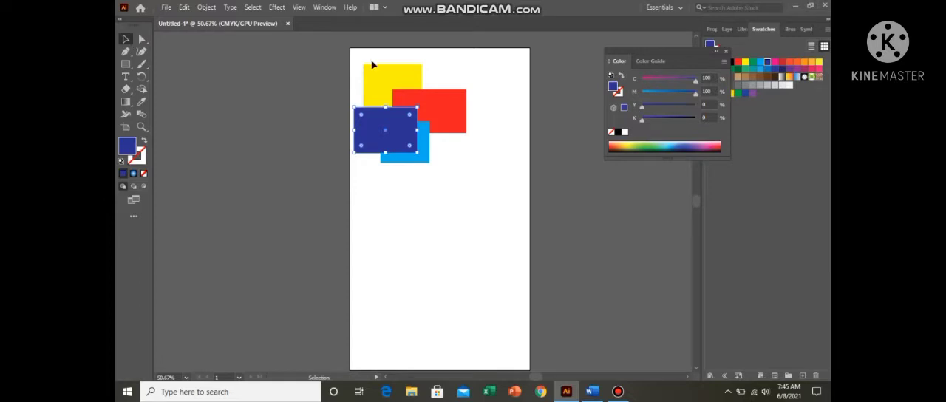
Step: Delete all the rectangles from the artboard, and switch to Word to add the note line "alignmnt" below "arrangment"
{"action": "key", "text": "ctrl+a"}
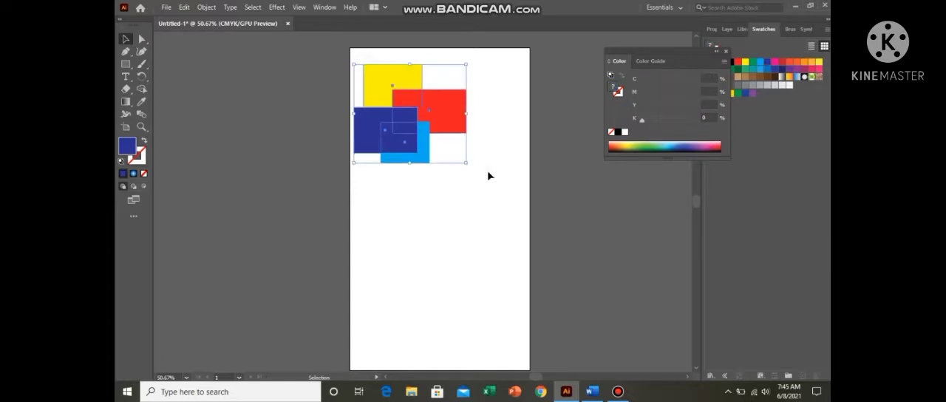
{"action": "key", "text": "Delete"}
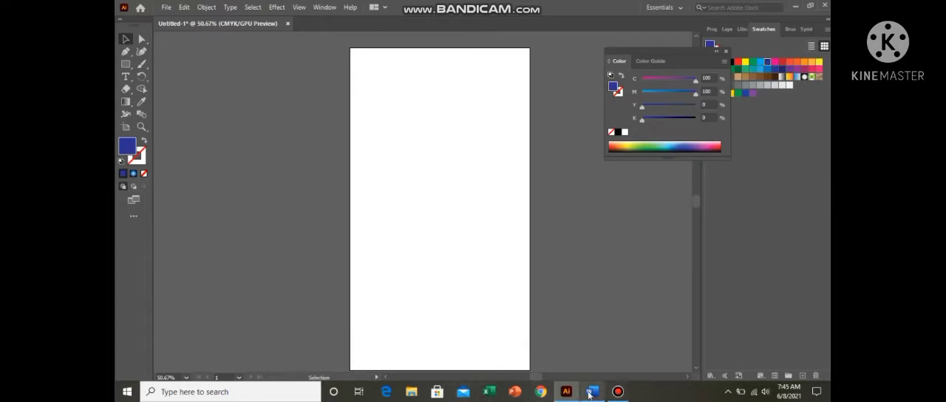
{"action": "left_click", "coordinate": [591, 392]}
{"action": "key", "text": "Return"}
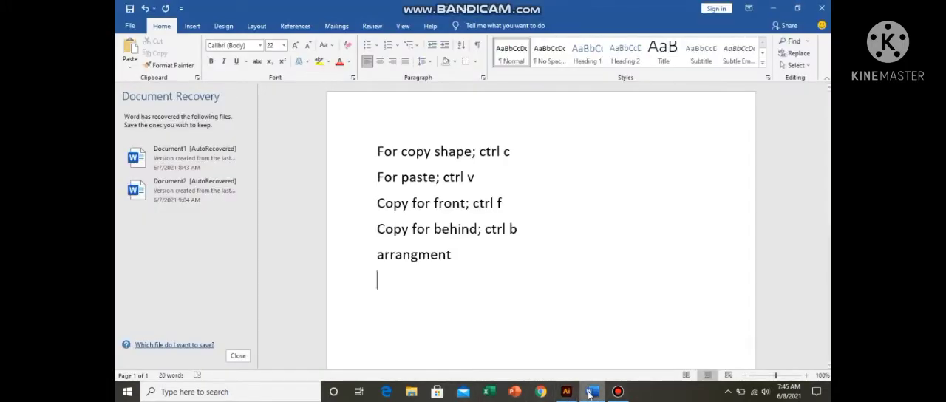
{"action": "type", "text": "alignmnt"}
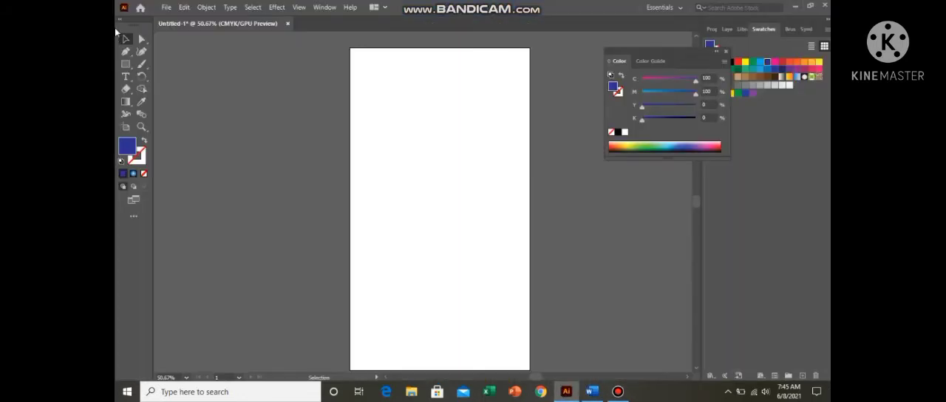
Step: Switch to Illustrator and draw a dark blue square near the artboard's upper-left edge and a smaller circle to its right
{"action": "left_click", "coordinate": [125, 64]}
{"action": "left_click_drag", "start_coordinate": [356, 103], "coordinate": [390, 136]}
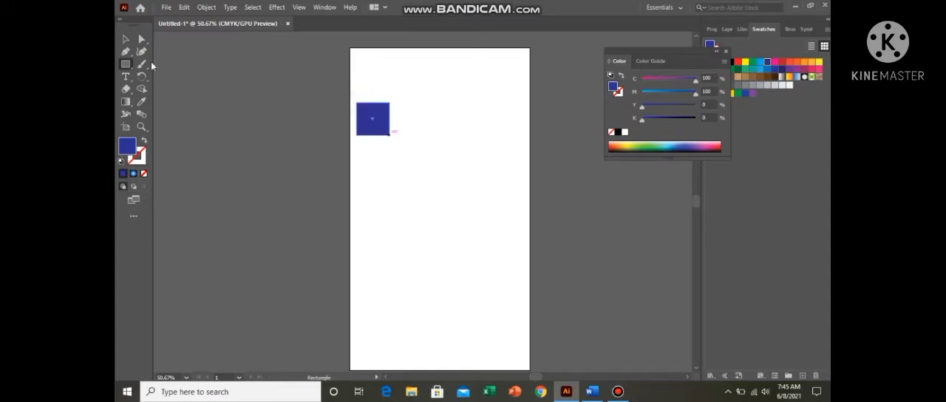
{"action": "right_click", "coordinate": [129, 66]}
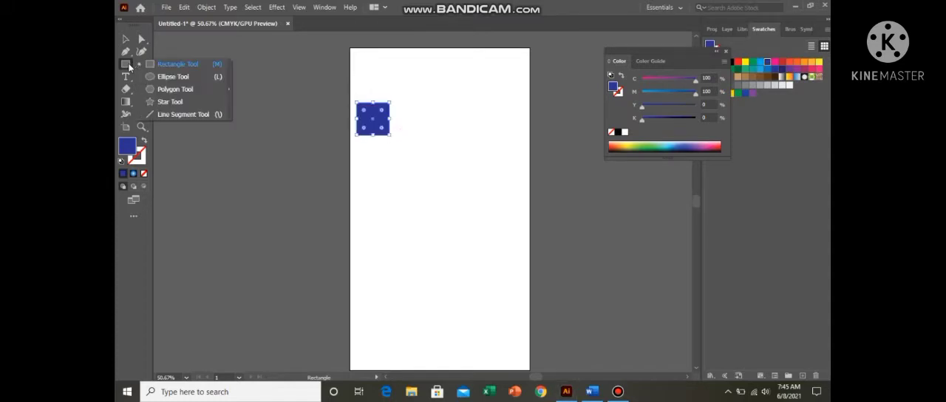
{"action": "left_click", "coordinate": [171, 81]}
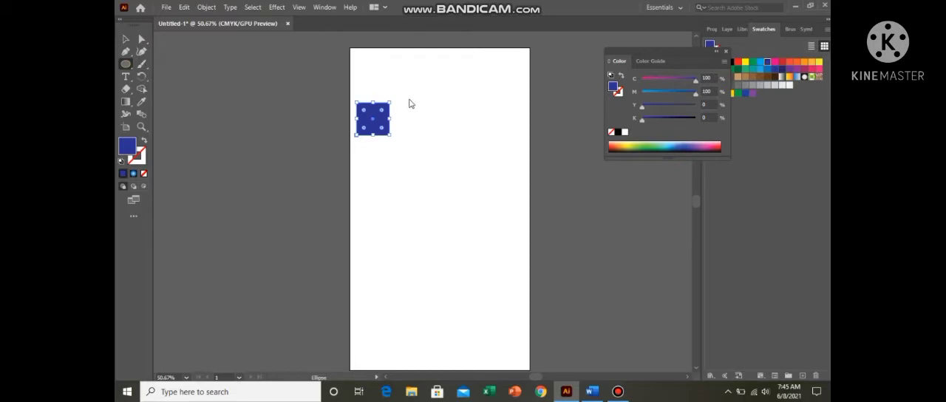
{"action": "left_click_drag", "start_coordinate": [417, 126], "coordinate": [442, 151]}
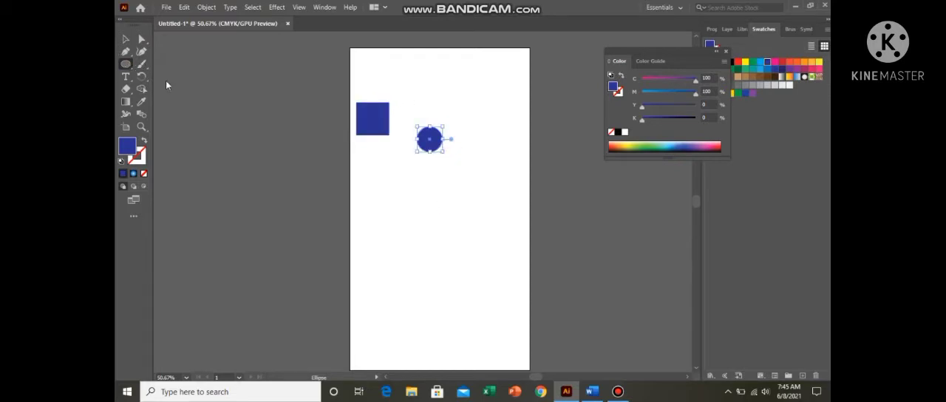
Step: Draw a dark blue five-pointed star at the artboard's upper right, and scale it down and place it clear of the circle
{"action": "right_click", "coordinate": [126, 64]}
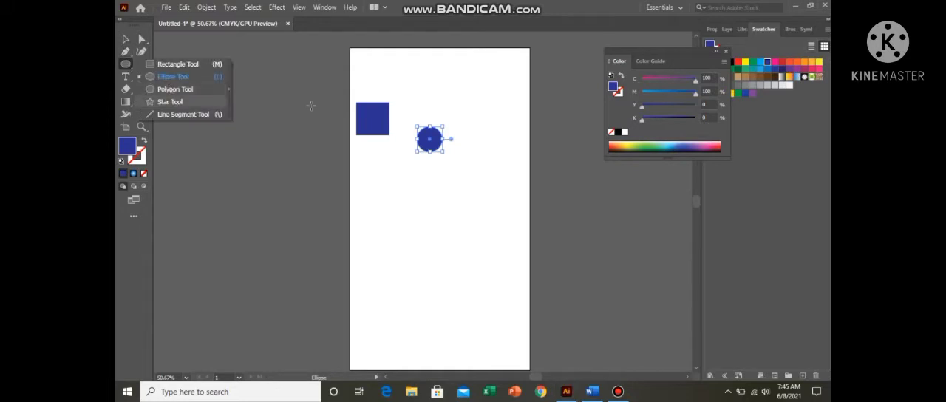
{"action": "left_click", "coordinate": [170, 101]}
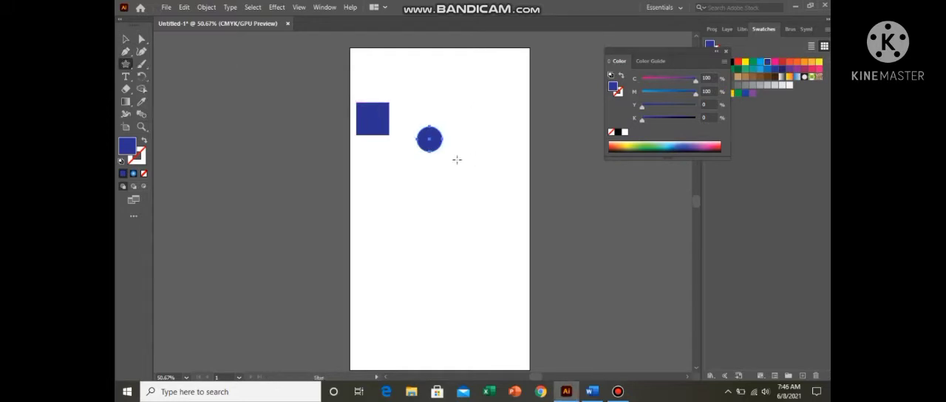
{"action": "left_click_drag", "start_coordinate": [456, 106], "coordinate": [495, 142]}
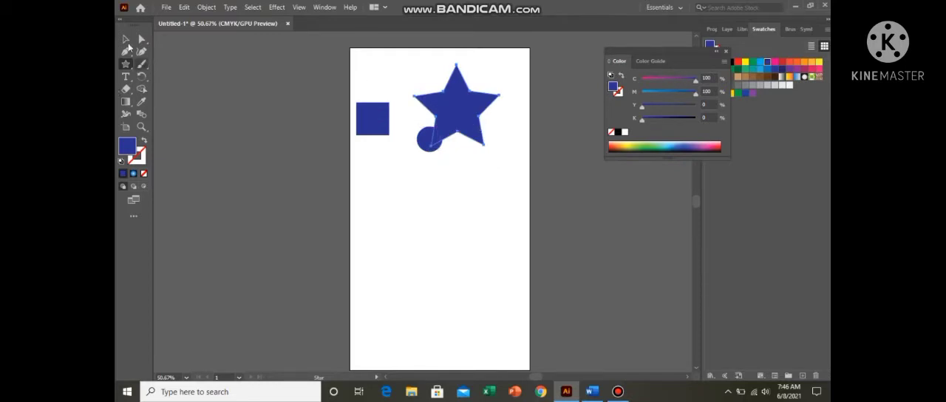
{"action": "left_click", "coordinate": [126, 39]}
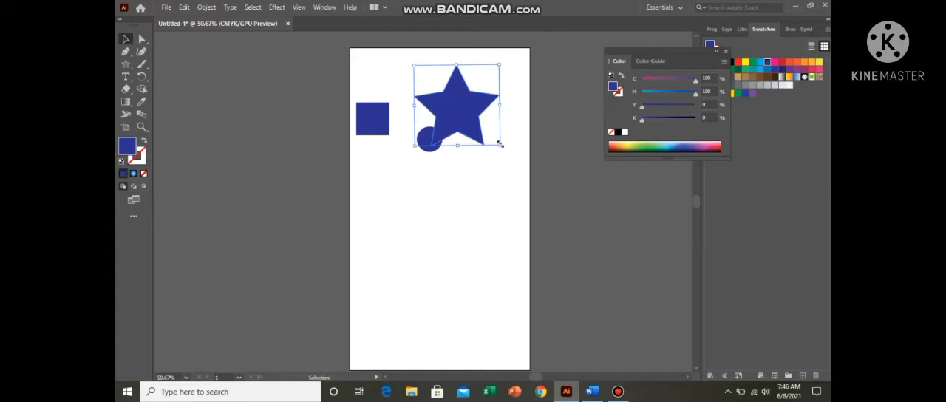
{"action": "left_click_drag", "start_coordinate": [499, 143], "coordinate": [468, 109]}
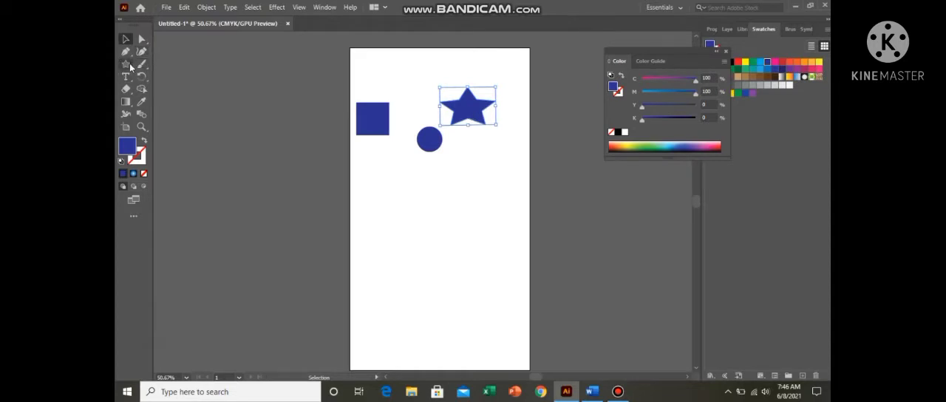
Step: Draw a small dark blue square at the artboard's right edge, below and to the right of the star
{"action": "left_click", "coordinate": [130, 66]}
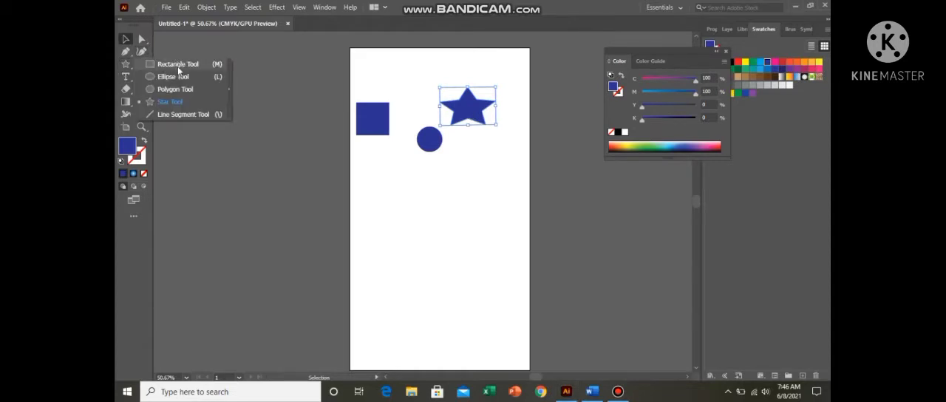
{"action": "left_click", "coordinate": [178, 65]}
{"action": "left_click_drag", "start_coordinate": [509, 143], "coordinate": [530, 163]}
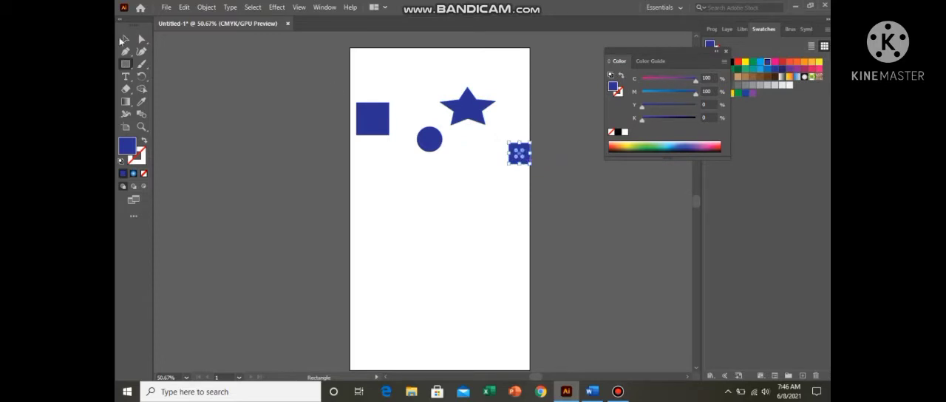
{"action": "key", "text": "v"}
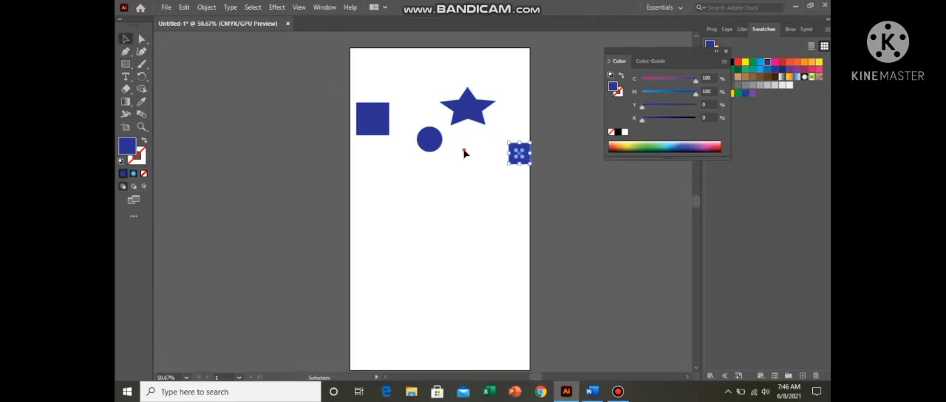
Step: Select all four shapes and show the Control bar with the alignment options
{"action": "left_click_drag", "start_coordinate": [520, 173], "coordinate": [522, 172]}
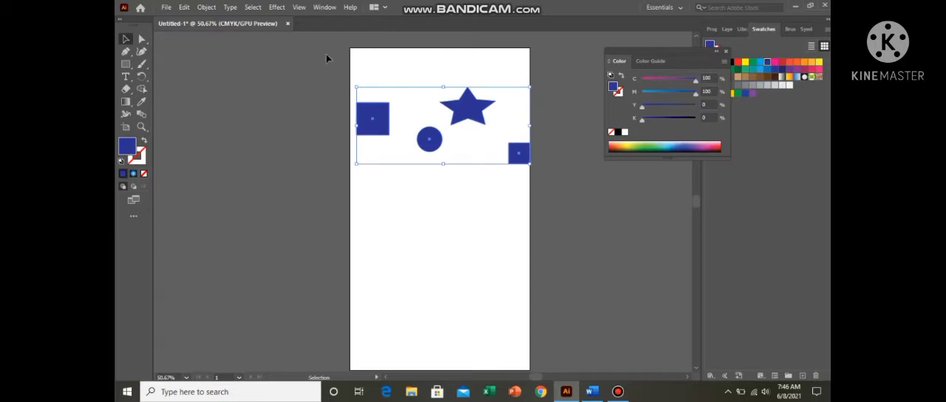
{"action": "left_click", "coordinate": [323, 9]}
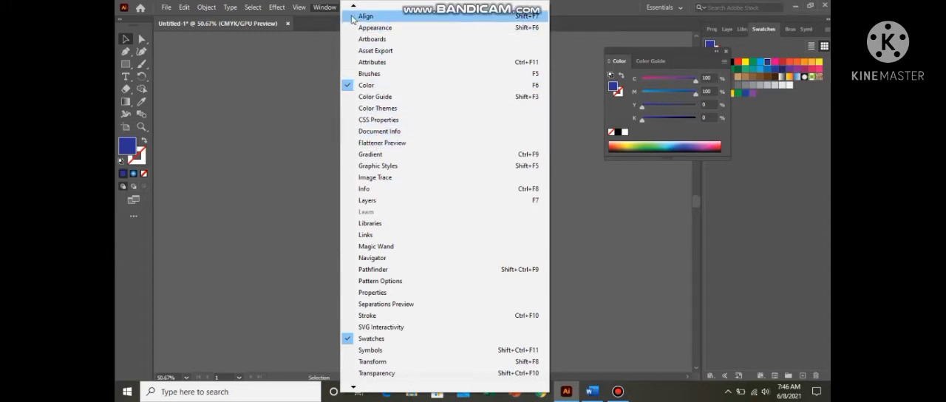
{"action": "mouse_move", "coordinate": [353, 7]}
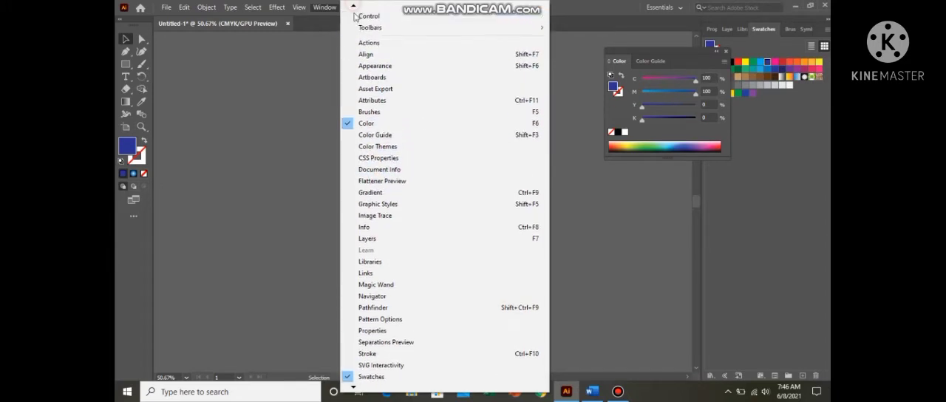
{"action": "left_click", "coordinate": [371, 19]}
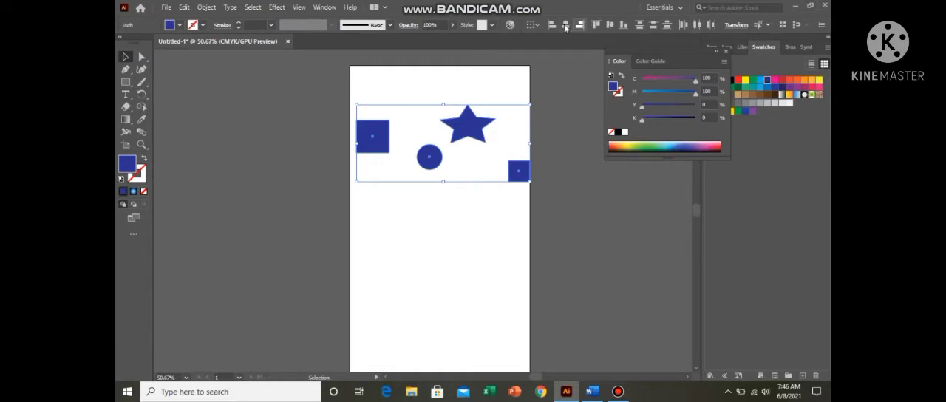
Step: Align the four selected shapes to their bottom edges, to their top edges, and finally to their vertical centres
{"action": "left_click", "coordinate": [626, 25]}
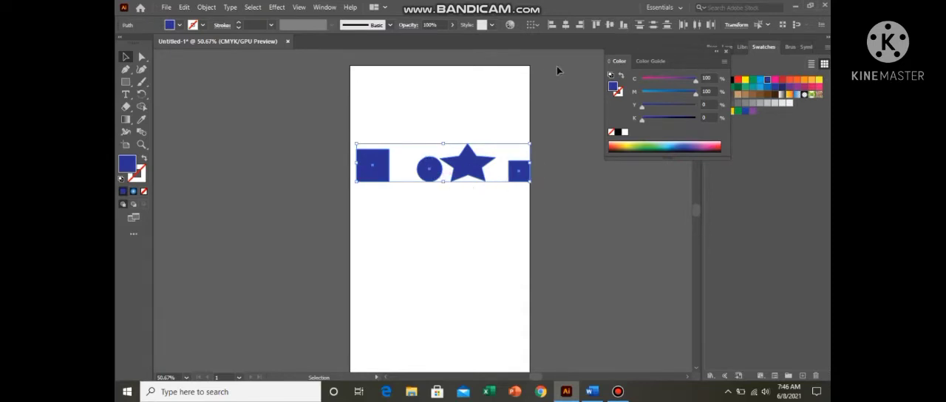
{"action": "left_click", "coordinate": [596, 27]}
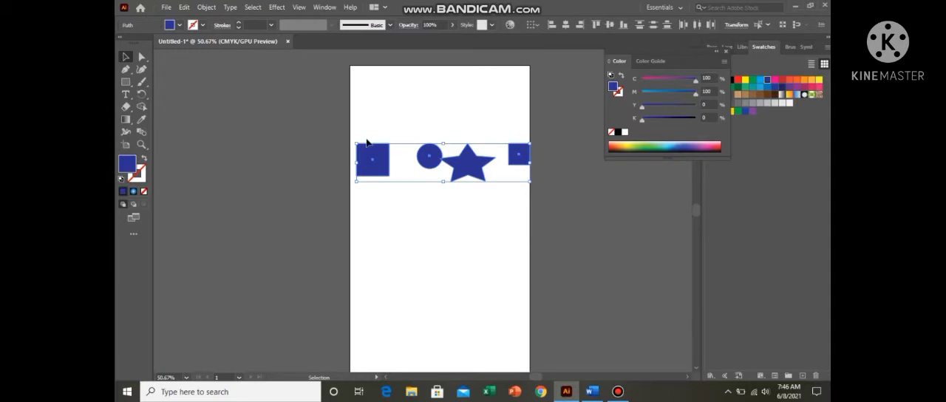
{"action": "left_click", "coordinate": [610, 26]}
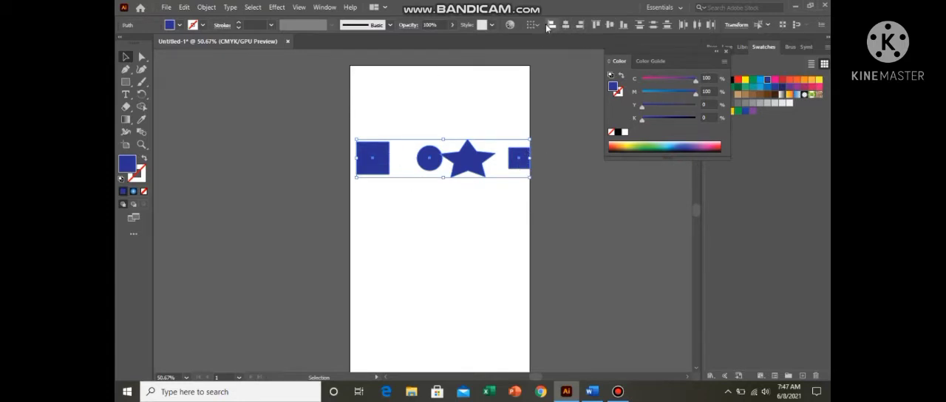
Step: Delete the row of four shapes and draw a dark blue square near the artboard's upper-left corner
{"action": "key", "text": "Delete"}
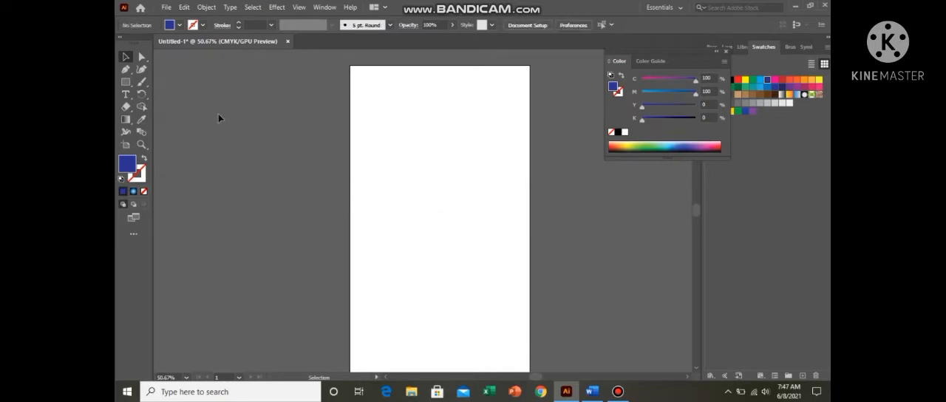
{"action": "left_click", "coordinate": [126, 82]}
{"action": "right_click", "coordinate": [126, 82]}
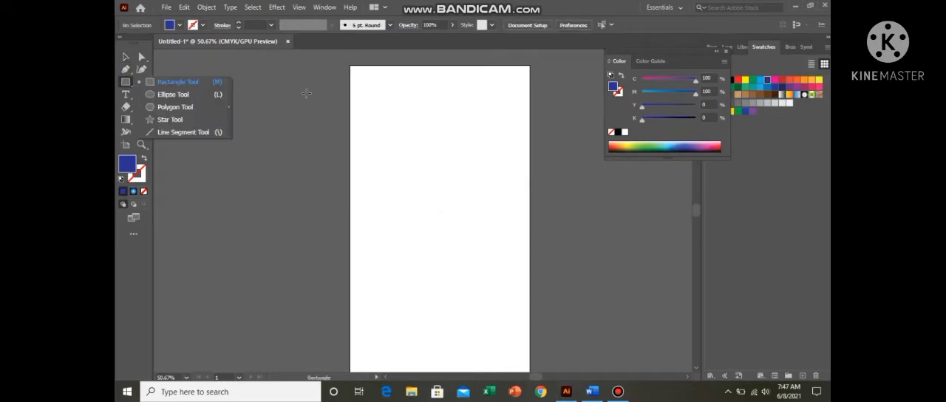
{"action": "left_click", "coordinate": [205, 86]}
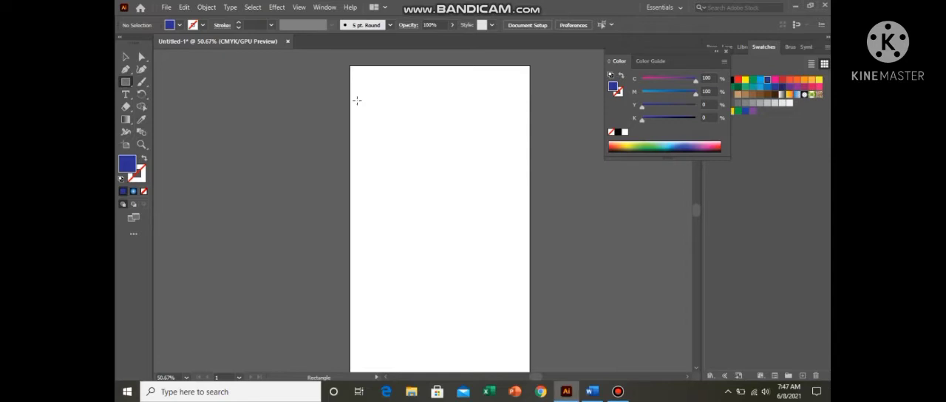
{"action": "left_click_drag", "start_coordinate": [359, 99], "coordinate": [394, 133]}
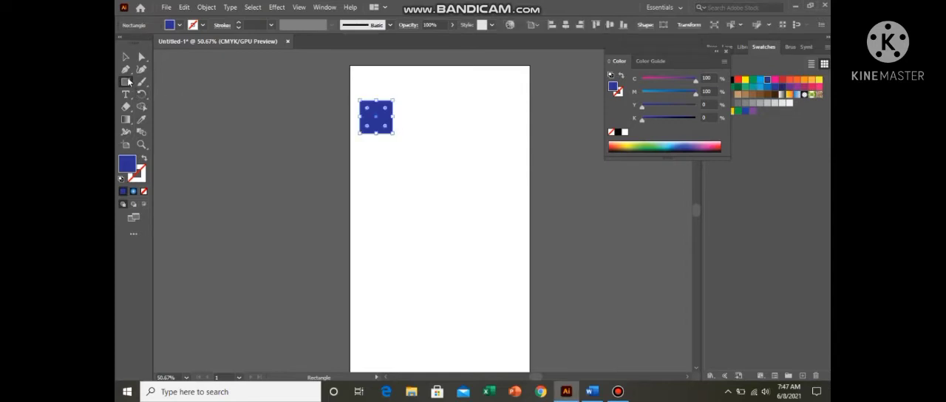
Step: Draw a dark blue ellipse below and right of the square, and a small five-pointed star below it near the artboard's left edge
{"action": "right_click", "coordinate": [127, 82]}
{"action": "left_click", "coordinate": [189, 96]}
{"action": "left_click_drag", "start_coordinate": [396, 156], "coordinate": [428, 193]}
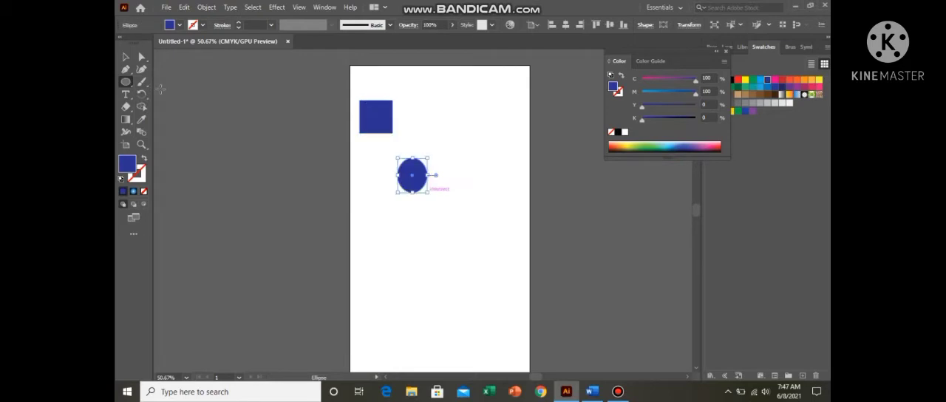
{"action": "right_click", "coordinate": [126, 82]}
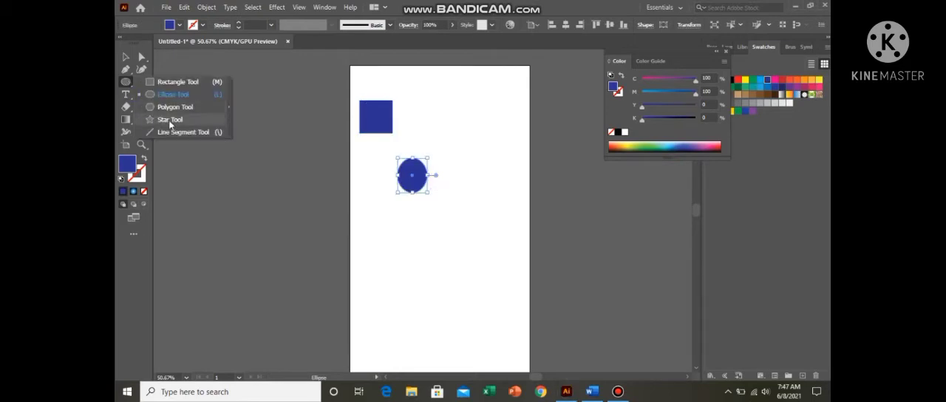
{"action": "left_click", "coordinate": [170, 119]}
{"action": "left_click_drag", "start_coordinate": [372, 224], "coordinate": [387, 237]}
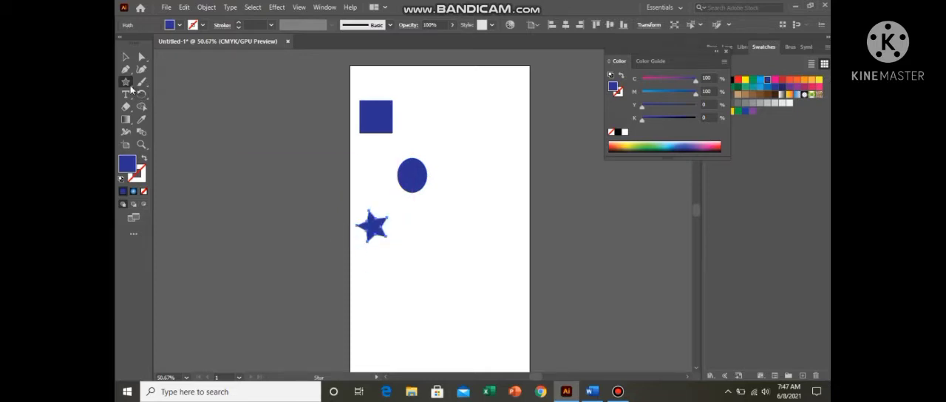
Step: Draw a slightly rotated dark blue hexagon below the star with the Polygon tool
{"action": "right_click", "coordinate": [126, 82]}
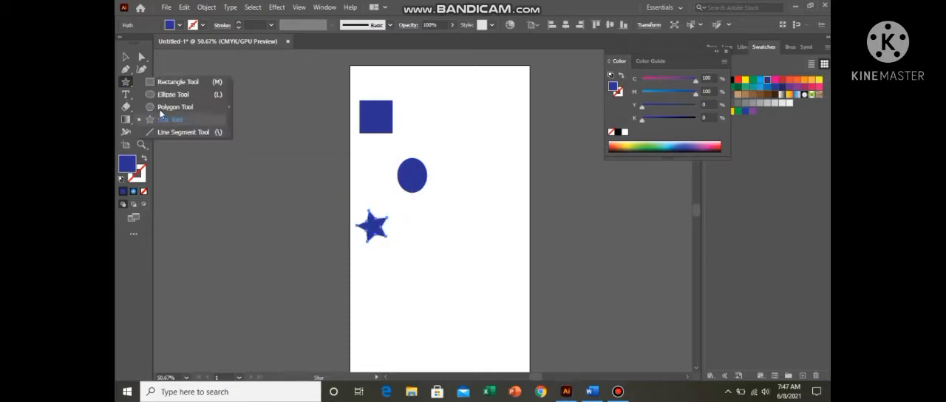
{"action": "left_click", "coordinate": [162, 107]}
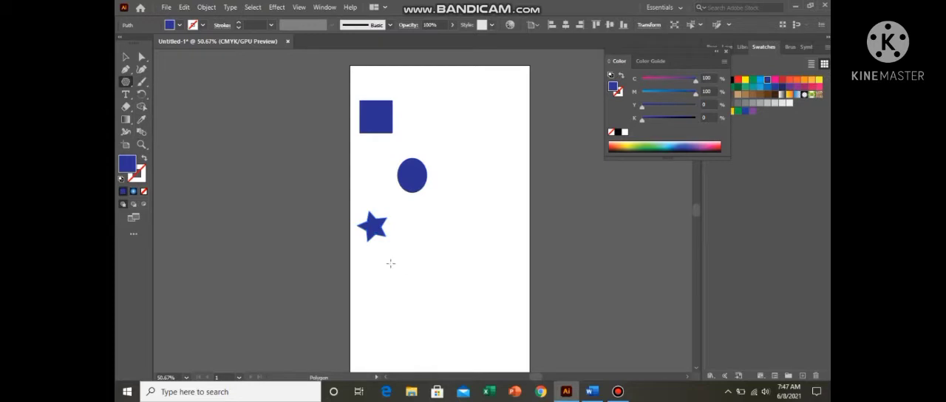
{"action": "left_click_drag", "start_coordinate": [387, 262], "coordinate": [401, 288]}
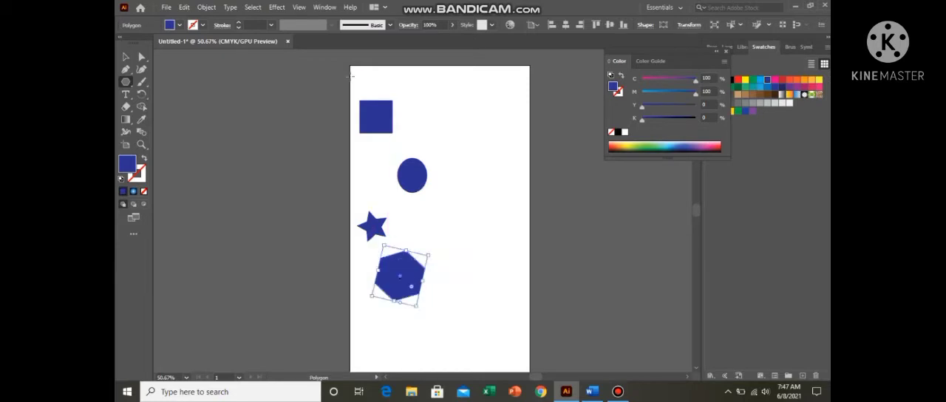
Step: Select the column of four shapes and align them horizontally to the right, to the left, and finally to the centre
{"action": "left_click", "coordinate": [128, 57]}
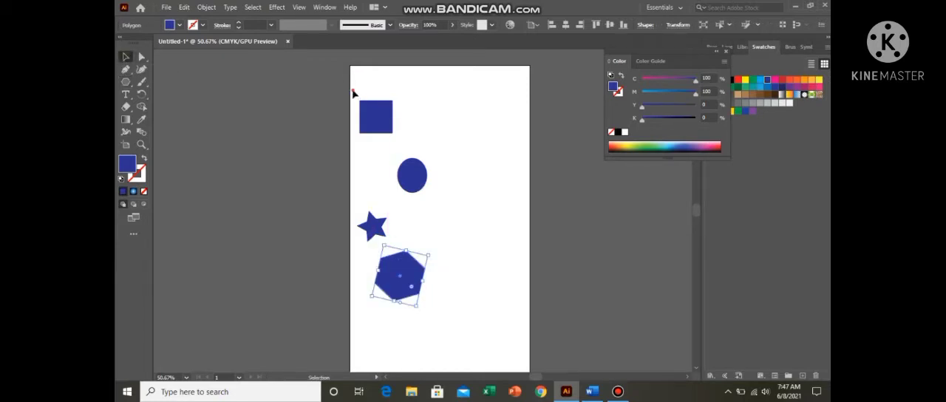
{"action": "left_click", "coordinate": [581, 27]}
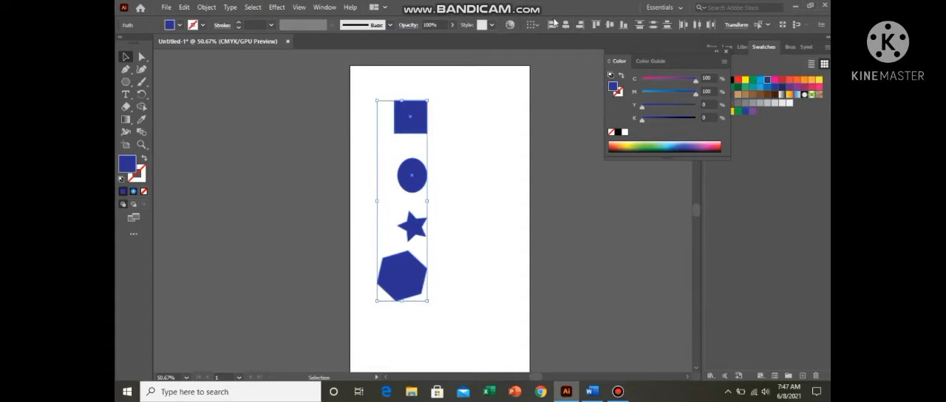
{"action": "left_click", "coordinate": [551, 27]}
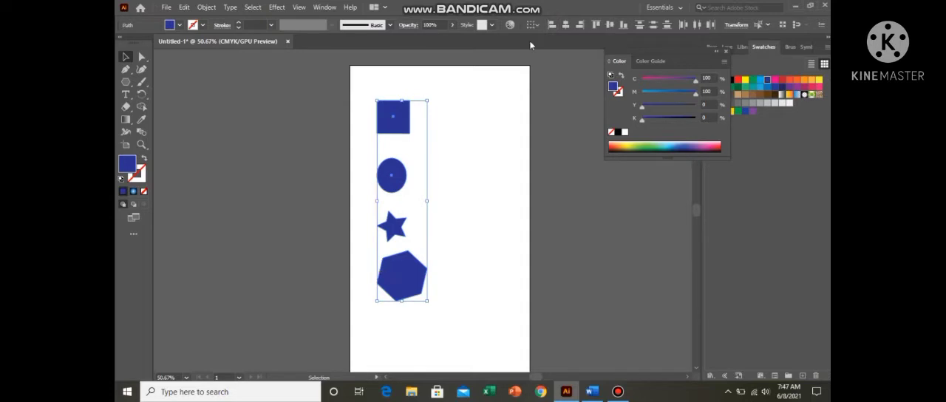
{"action": "left_click", "coordinate": [567, 24]}
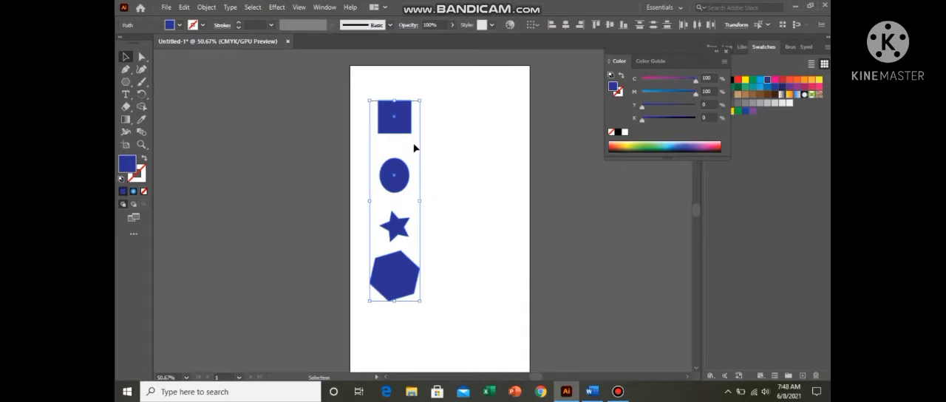
Step: Delete the column of shapes and draw three separate dark blue rectangles across the artboard's upper half, the smallest lower in the middle
{"action": "key", "text": "Delete"}
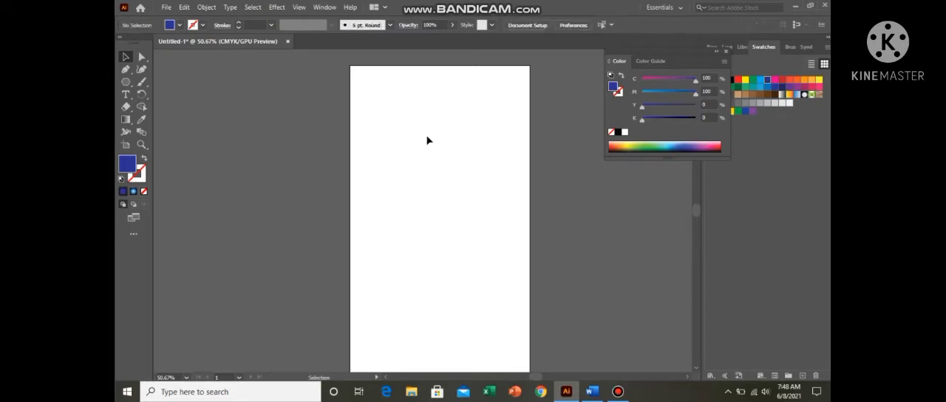
{"action": "left_click_drag", "start_coordinate": [127, 85], "coordinate": [172, 83]}
{"action": "left_click_drag", "start_coordinate": [363, 131], "coordinate": [451, 199]}
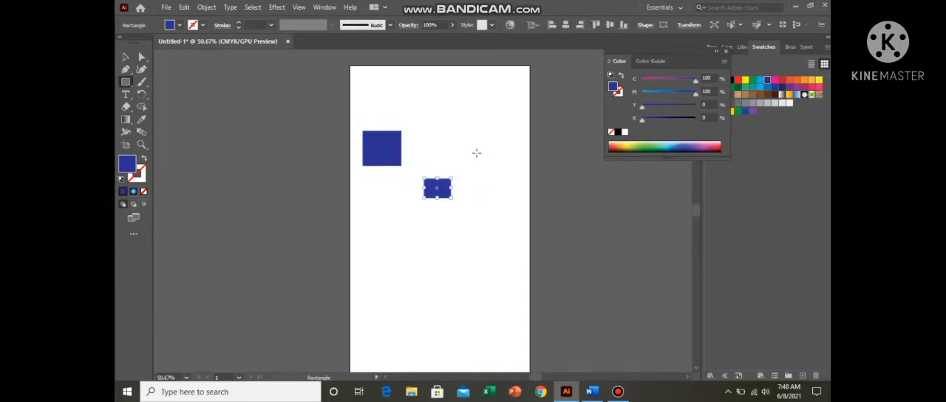
{"action": "mouse_move", "coordinate": [488, 140]}
{"action": "left_mouse_down"}
{"action": "mouse_move", "coordinate": [518, 153]}
{"action": "mouse_move", "coordinate": [521, 172]}
{"action": "left_mouse_up"}
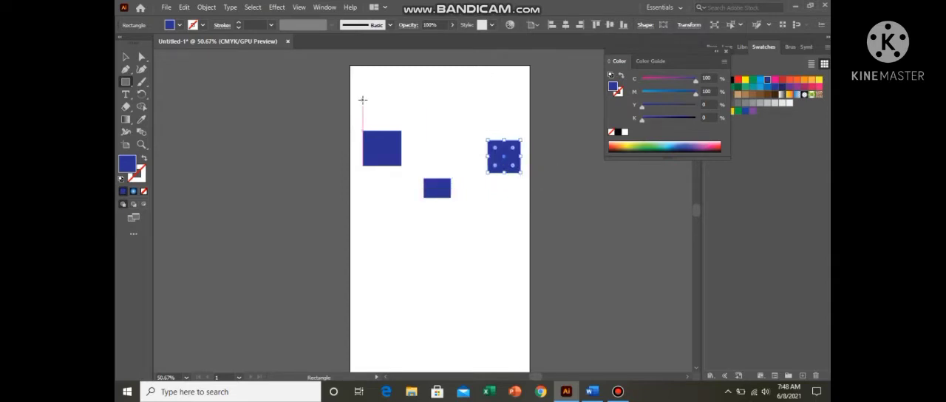
{"action": "left_click", "coordinate": [125, 57]}
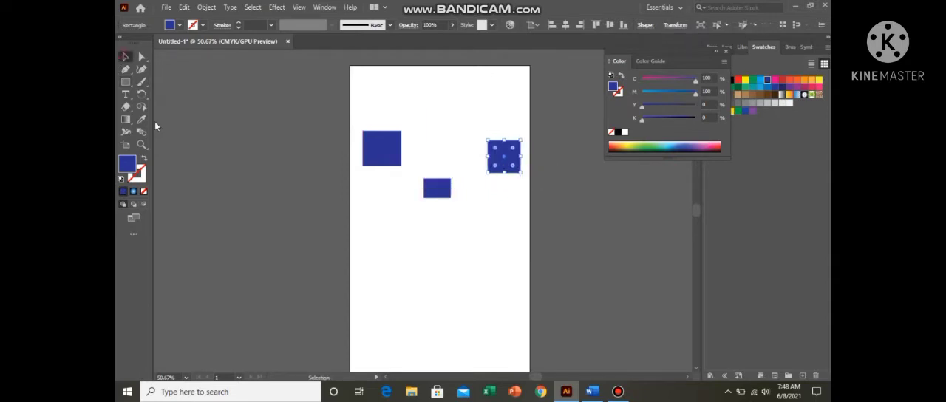
{"action": "left_click", "coordinate": [486, 222]}
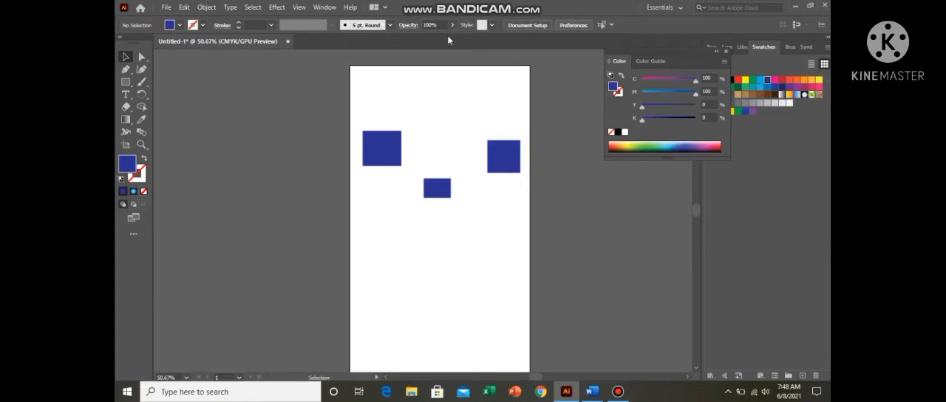
Step: Open the Align panel and place it beside the artboard, below the Color panel
{"action": "left_click", "coordinate": [323, 7]}
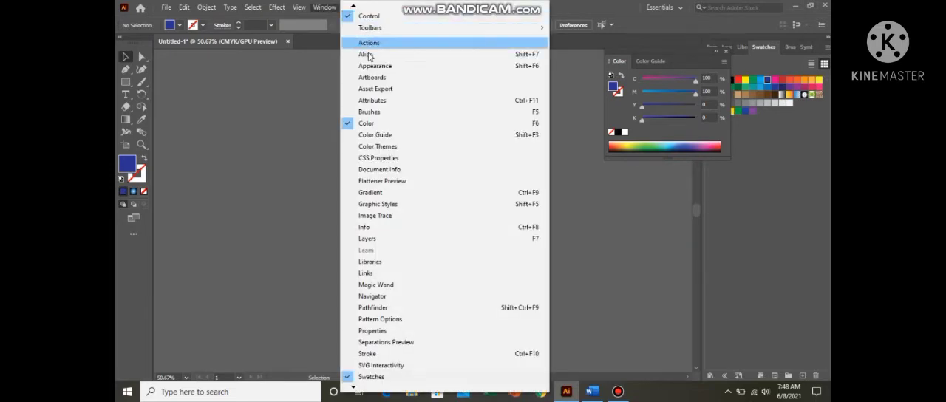
{"action": "left_click", "coordinate": [367, 54]}
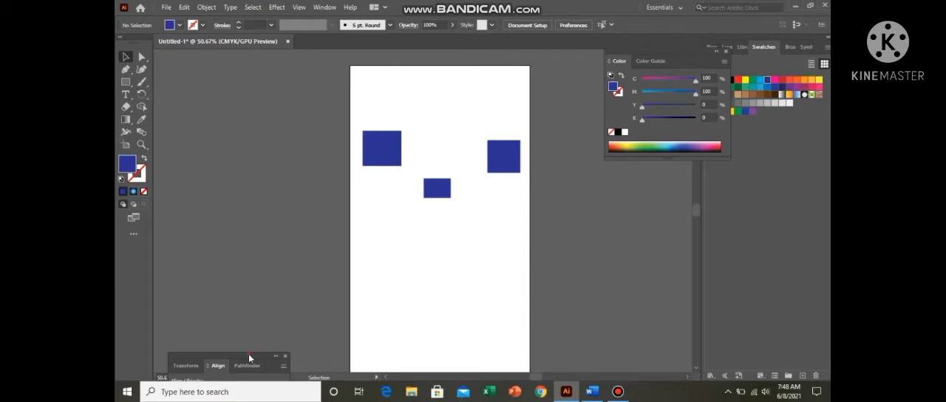
{"action": "left_click_drag", "start_coordinate": [249, 355], "coordinate": [252, 355]}
{"action": "left_click_drag", "start_coordinate": [516, 293], "coordinate": [644, 174]}
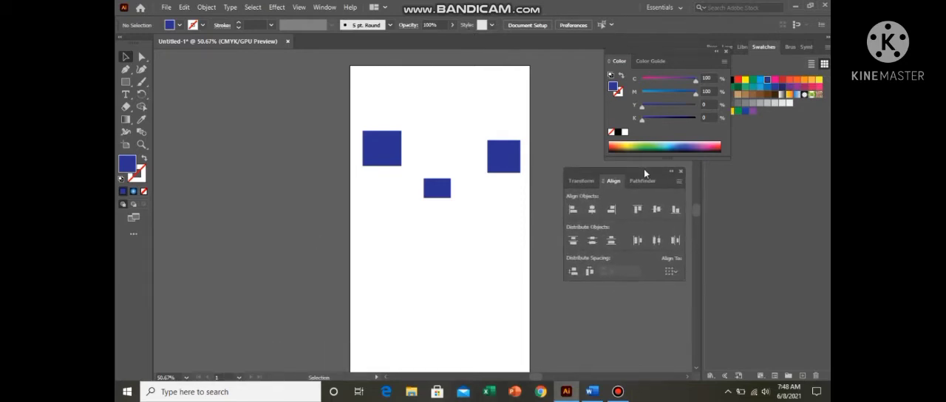
Step: Set the alignment reference to Align to Artboard and try Vertical Align Bottom
{"action": "left_click", "coordinate": [670, 272]}
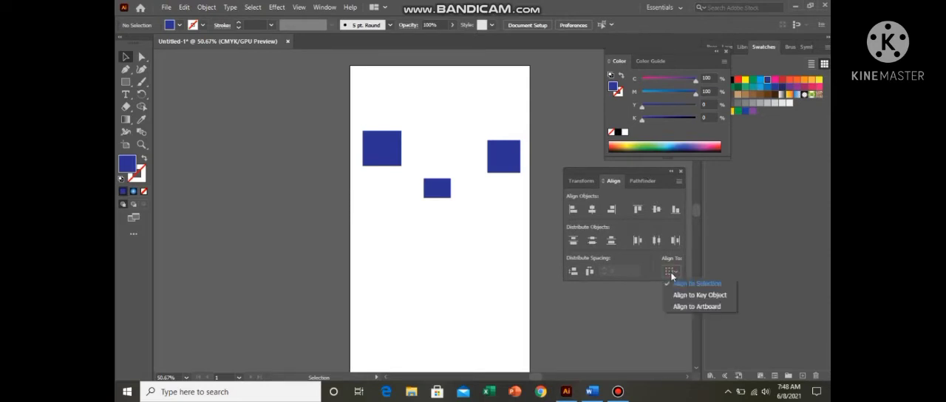
{"action": "left_click", "coordinate": [695, 307]}
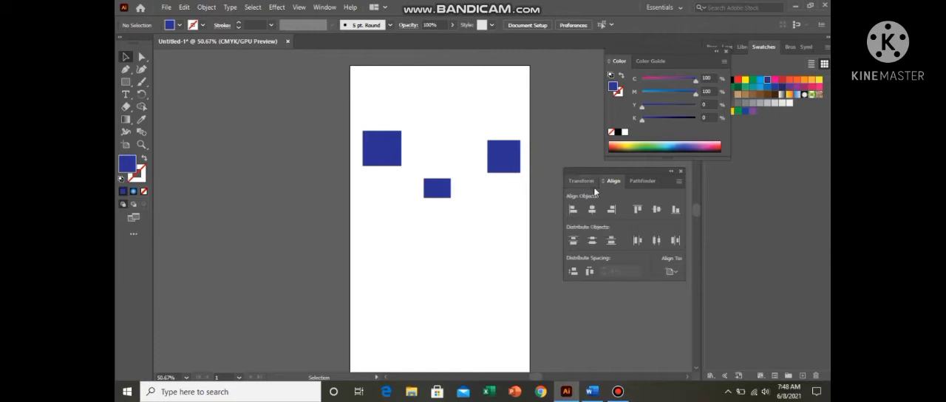
{"action": "left_click", "coordinate": [675, 211]}
Step: Select the three rectangles and align them vertically to the artboard's top, bottom and centre, ending with the bottom
{"action": "left_click_drag", "start_coordinate": [369, 115], "coordinate": [504, 180]}
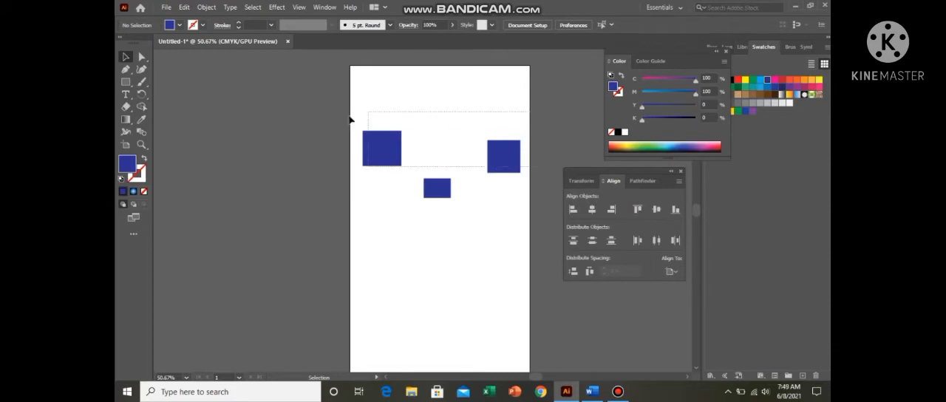
{"action": "left_click", "coordinate": [416, 187]}
{"action": "left_click_drag", "start_coordinate": [361, 109], "coordinate": [532, 192]}
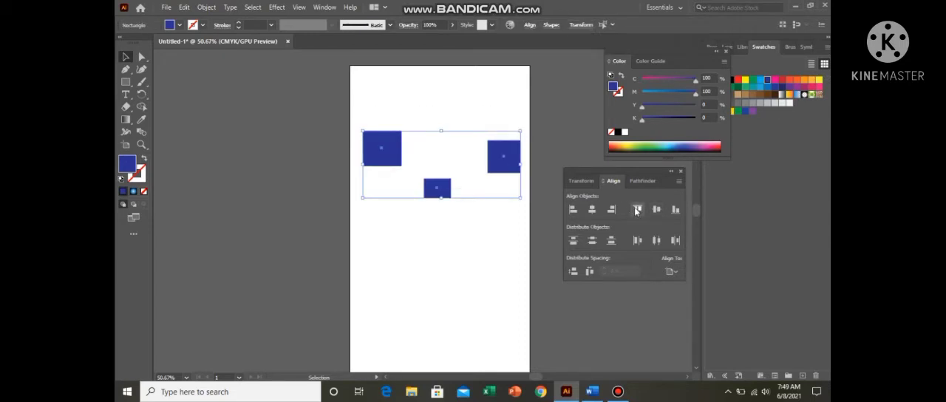
{"action": "left_click", "coordinate": [637, 210]}
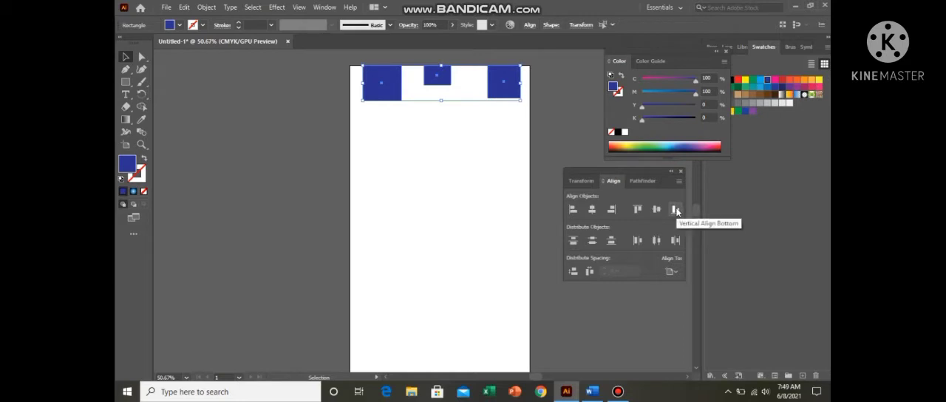
{"action": "left_click", "coordinate": [676, 211]}
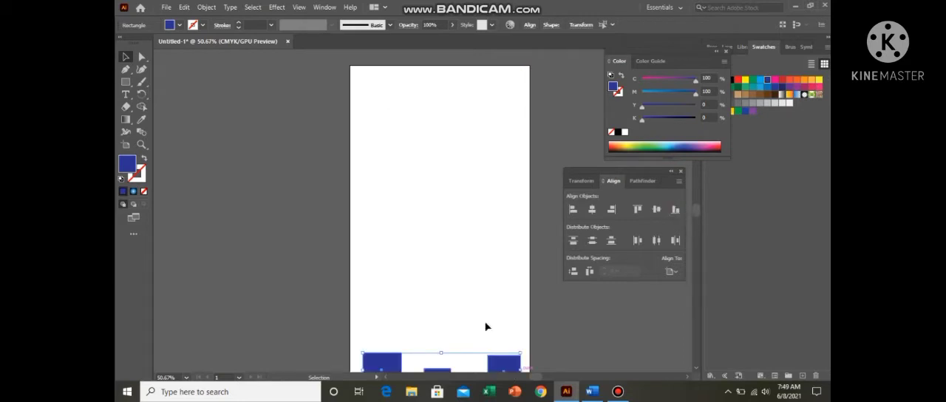
{"action": "scroll", "coordinate": [479, 315], "scroll_direction": "down", "scroll_amount": 1}
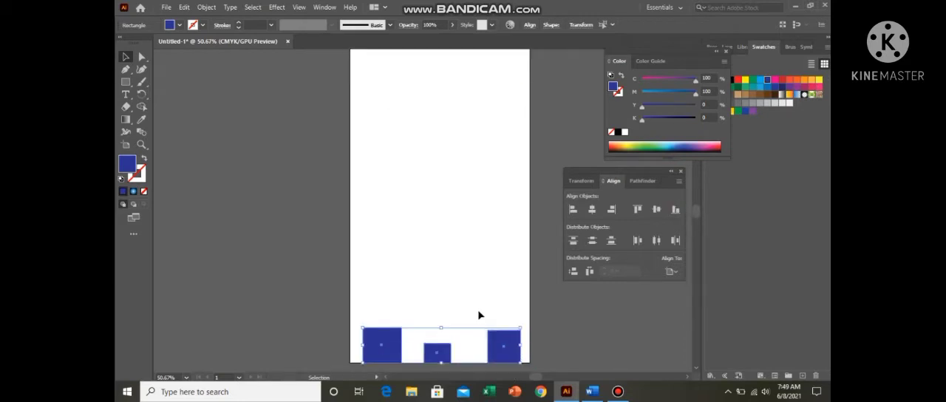
{"action": "left_click", "coordinate": [656, 209]}
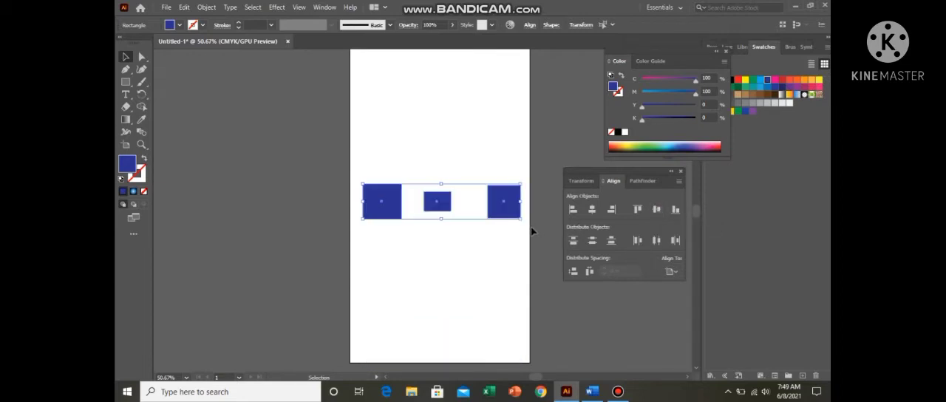
{"action": "scroll", "coordinate": [537, 232], "scroll_direction": "up", "scroll_amount": 1}
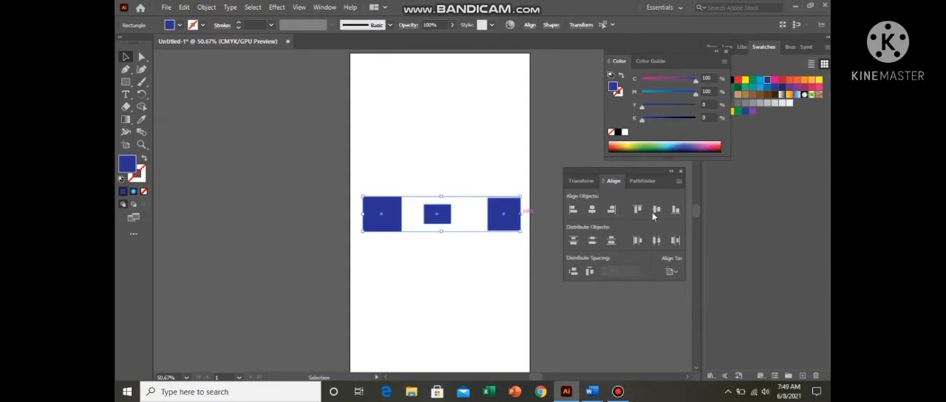
{"action": "left_click", "coordinate": [675, 210]}
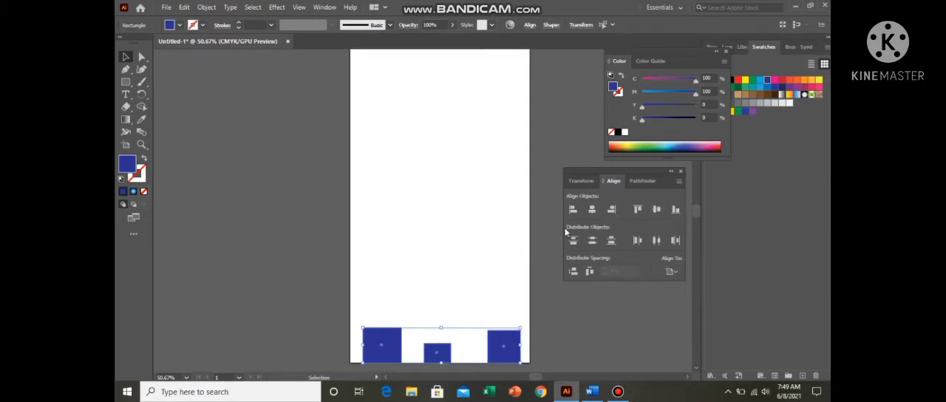
Step: Try Horizontal Align Right on the separate rectangles, undo it, and group the three rectangles
{"action": "left_click", "coordinate": [611, 212]}
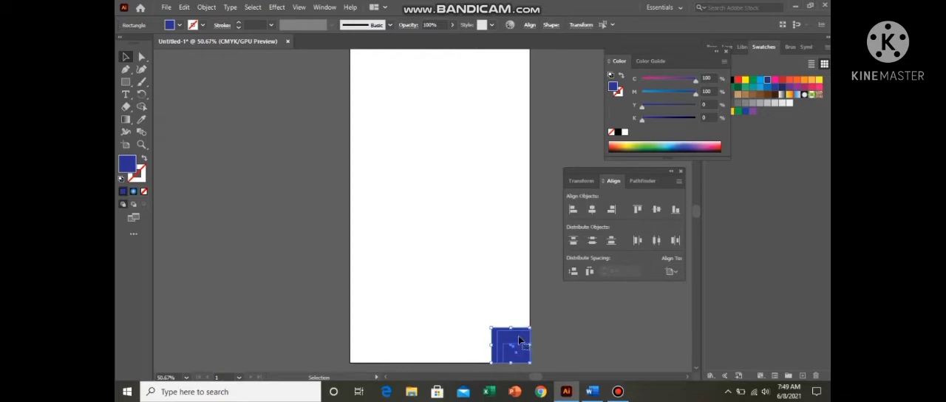
{"action": "key", "text": "ctrl+z"}
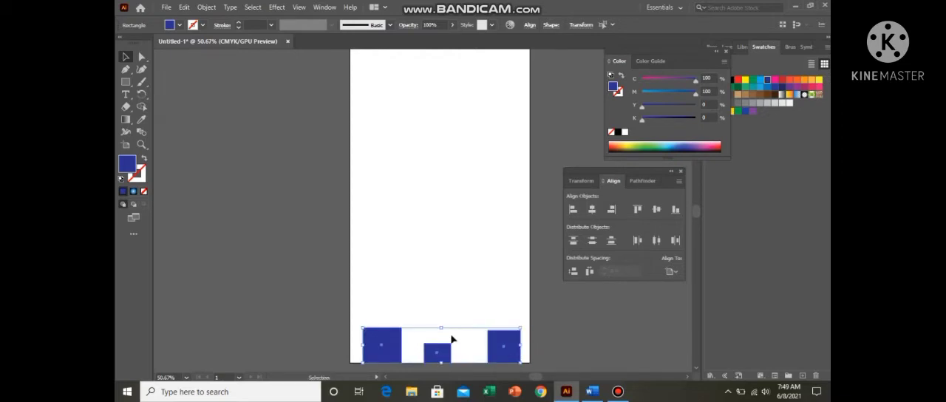
{"action": "right_click", "coordinate": [453, 339]}
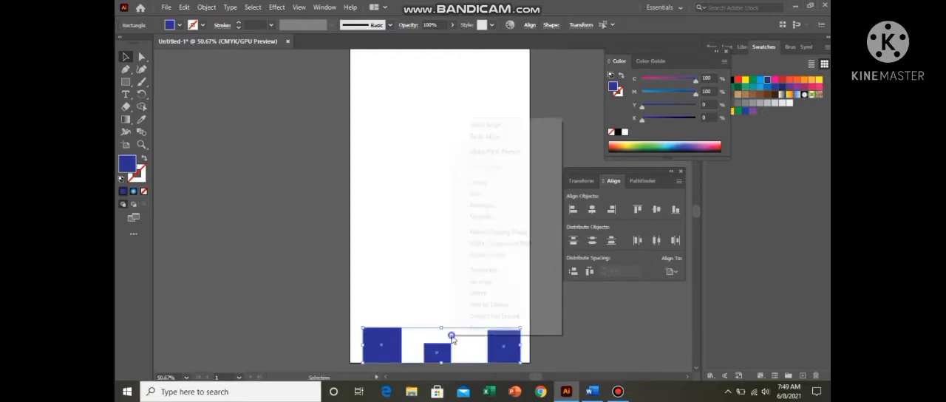
{"action": "left_click", "coordinate": [480, 184]}
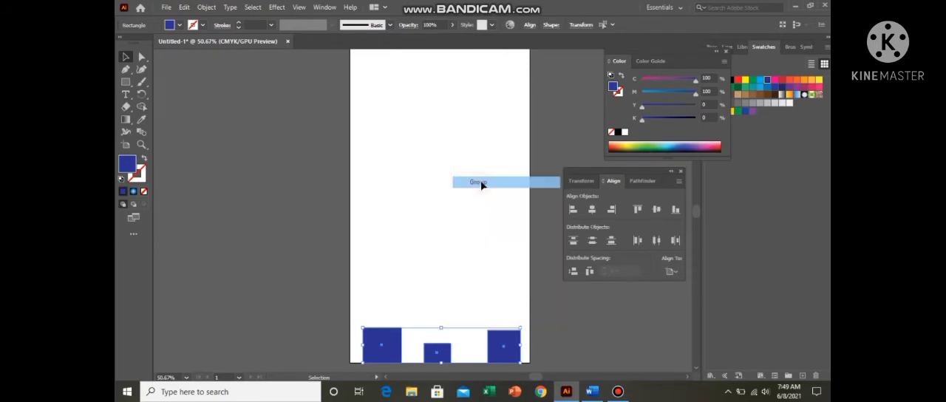
Step: Align the group horizontally to the artboard's right edge, left edge, and finally its centre
{"action": "left_click", "coordinate": [612, 210]}
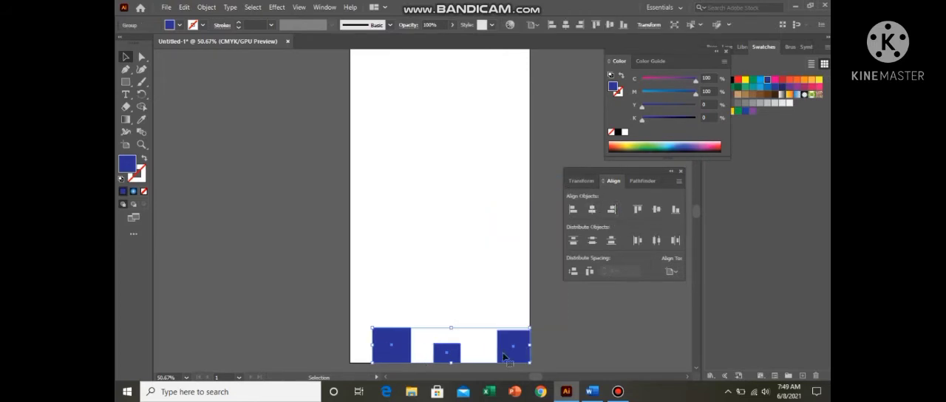
{"action": "left_click", "coordinate": [573, 209]}
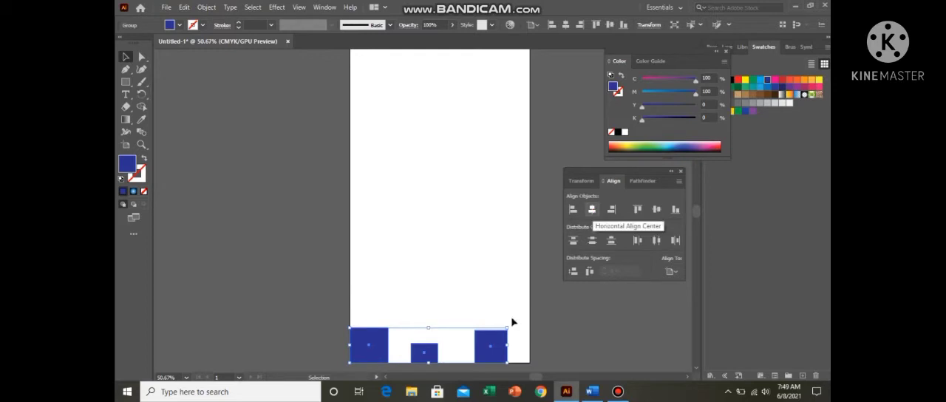
{"action": "key", "text": "ctrl+z"}
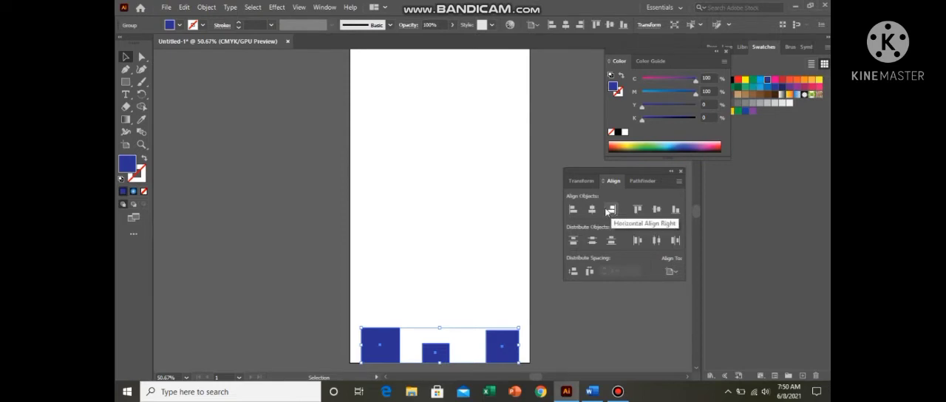
Step: Align the group vertically to the artboard's top, bottom and centre, ending with Vertical Align Top
{"action": "left_click", "coordinate": [637, 210]}
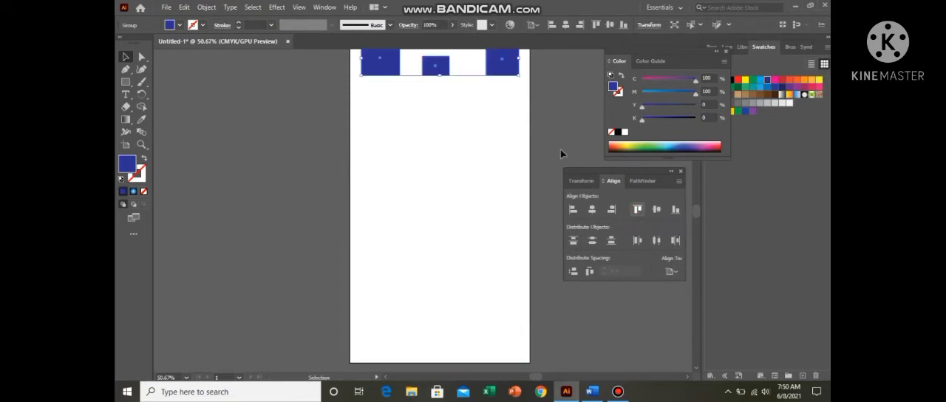
{"action": "left_click", "coordinate": [675, 210]}
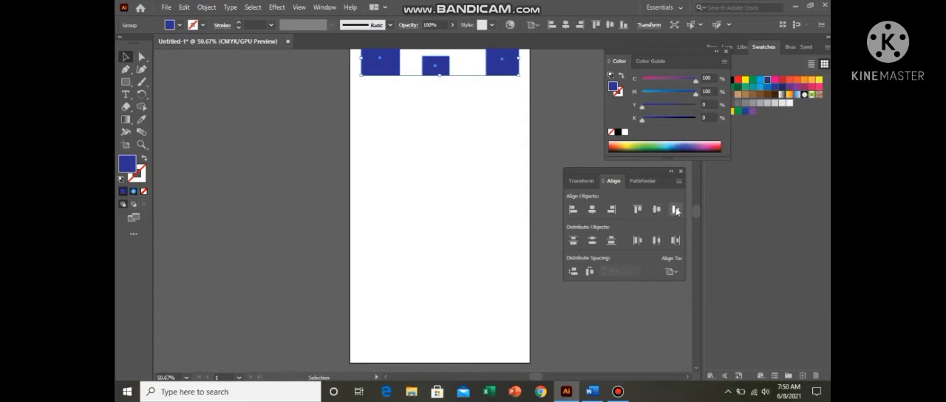
{"action": "left_click", "coordinate": [656, 210]}
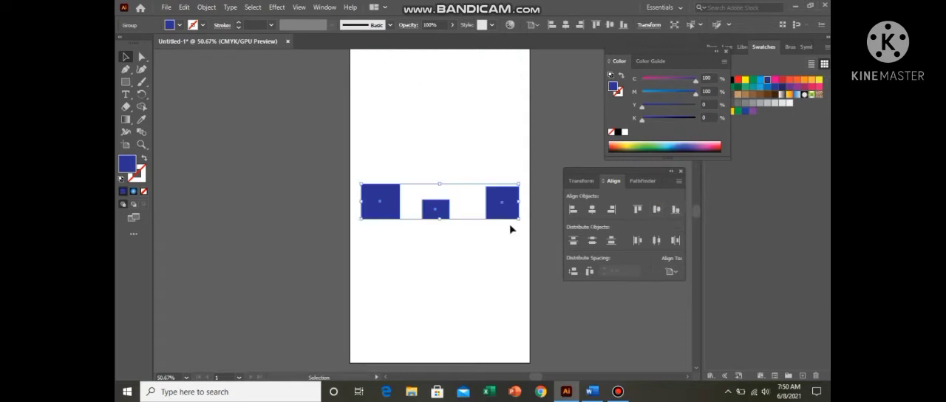
{"action": "left_click", "coordinate": [675, 210]}
{"action": "left_click", "coordinate": [638, 210]}
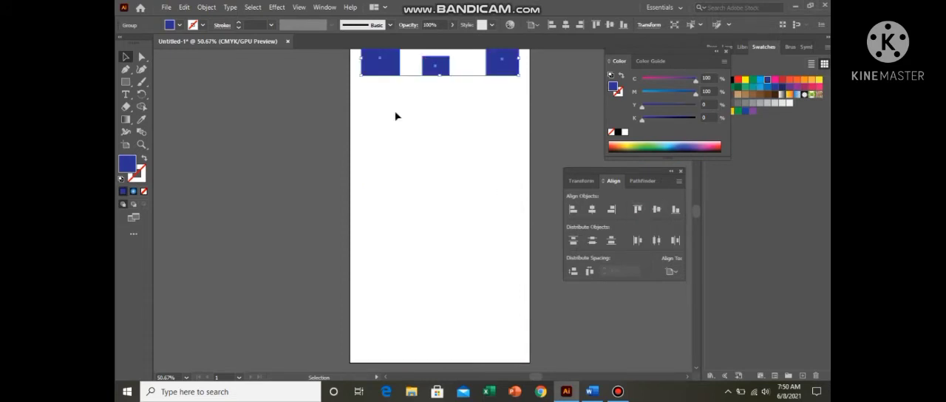
Step: Delete the group and draw a dark blue rectangle in the artboard's top-left corner
{"action": "key", "text": "Delete"}
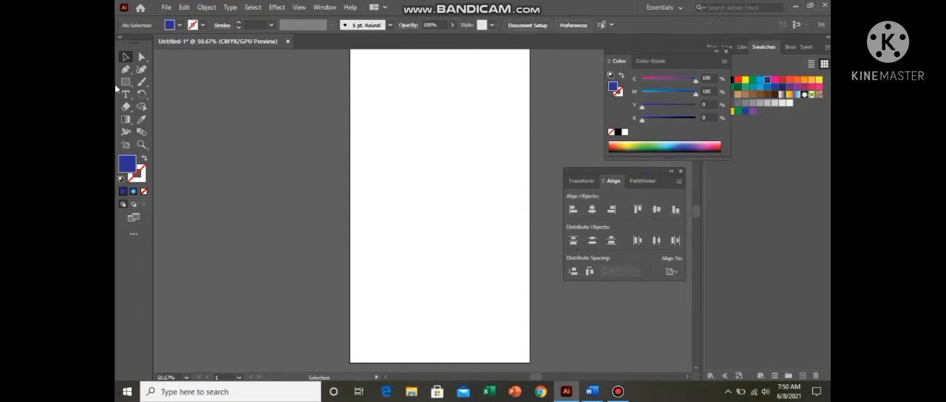
{"action": "left_click", "coordinate": [126, 82]}
{"action": "mouse_move", "coordinate": [352, 50]}
{"action": "left_mouse_down"}
{"action": "mouse_move", "coordinate": [365, 60]}
{"action": "mouse_move", "coordinate": [349, 39]}
{"action": "left_mouse_up"}
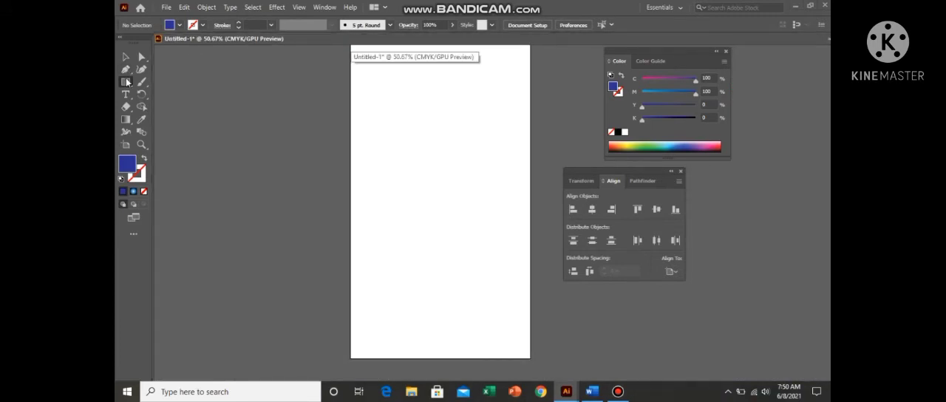
{"action": "left_click", "coordinate": [127, 82]}
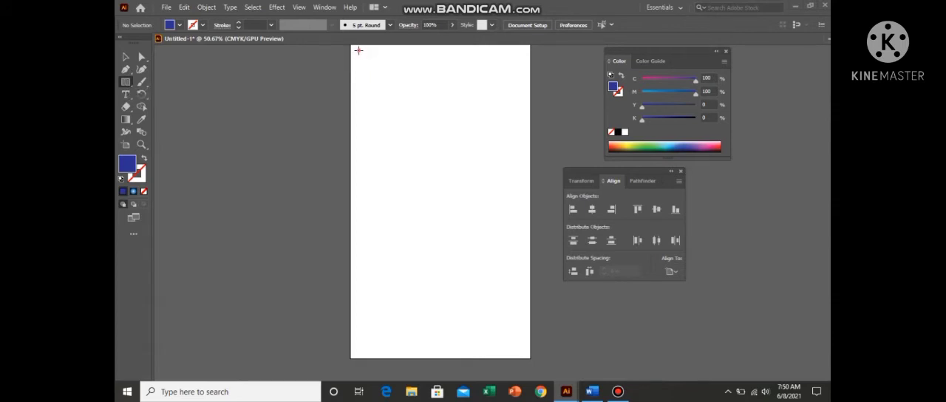
{"action": "left_click_drag", "start_coordinate": [359, 50], "coordinate": [373, 62]}
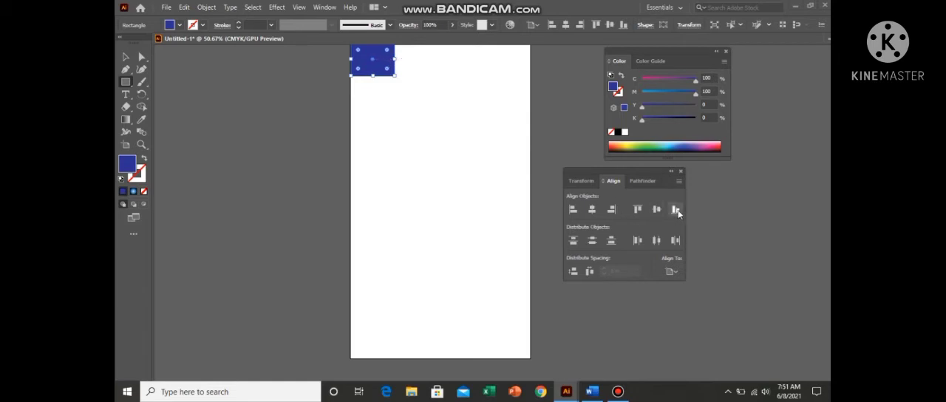
Step: Align the rectangle's in-place copy to the artboard's right edge, and move the original away and back to its corner
{"action": "left_click", "coordinate": [612, 210]}
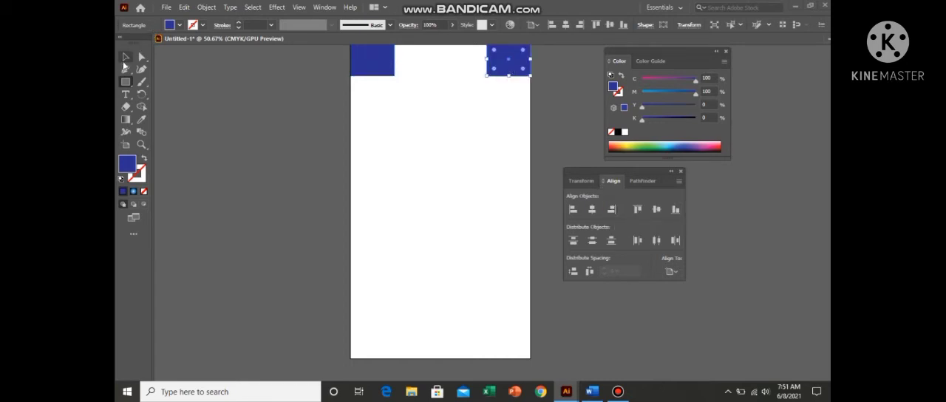
{"action": "left_click", "coordinate": [126, 57]}
{"action": "left_click_drag", "start_coordinate": [375, 59], "coordinate": [426, 102]}
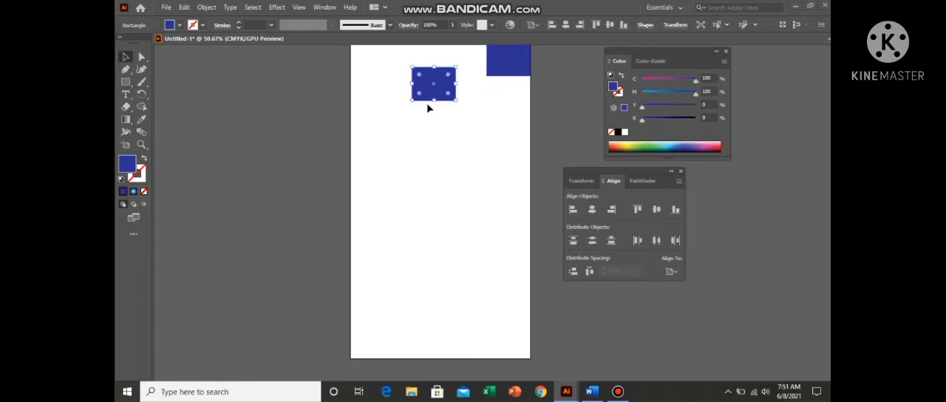
{"action": "left_click_drag", "start_coordinate": [441, 90], "coordinate": [372, 62]}
{"action": "left_click", "coordinate": [380, 88]}
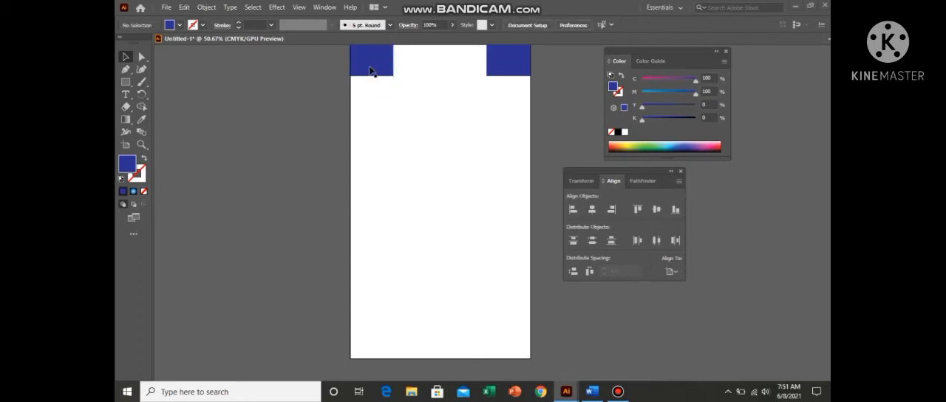
Step: Try moving both corner rectangles freehand to the artboard's bottom edge, and undo the move
{"action": "left_click_drag", "start_coordinate": [393, 66], "coordinate": [506, 353]}
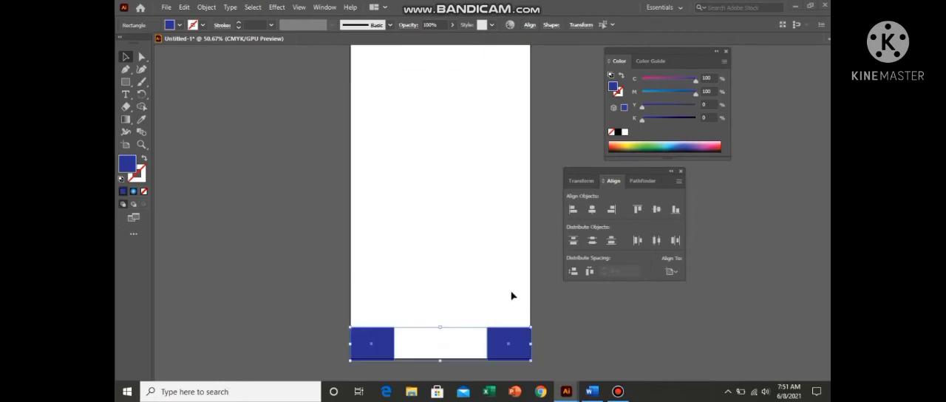
{"action": "left_click", "coordinate": [500, 324]}
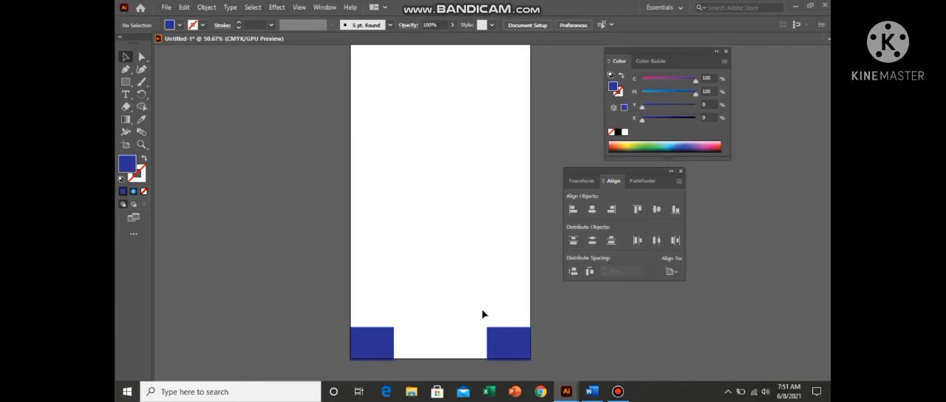
{"action": "key", "text": "ctrl+z"}
Step: Align both selected rectangles vertically to the artboard's bottom edge and finally to its top edge
{"action": "left_click", "coordinate": [494, 72]}
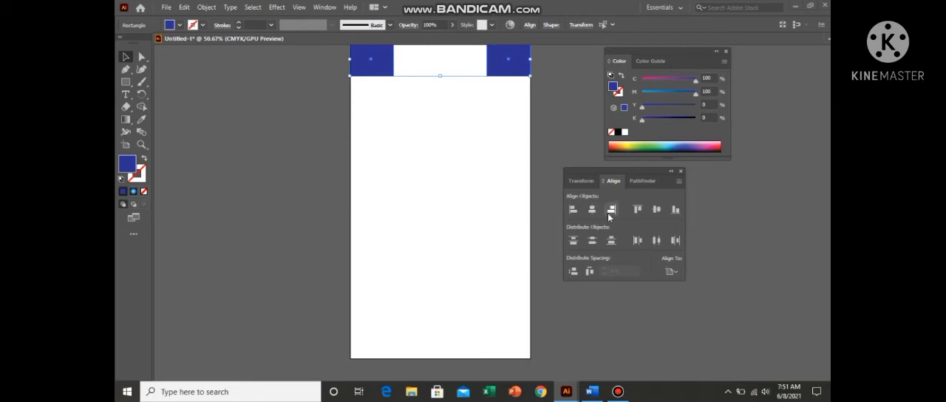
{"action": "left_click", "coordinate": [674, 211]}
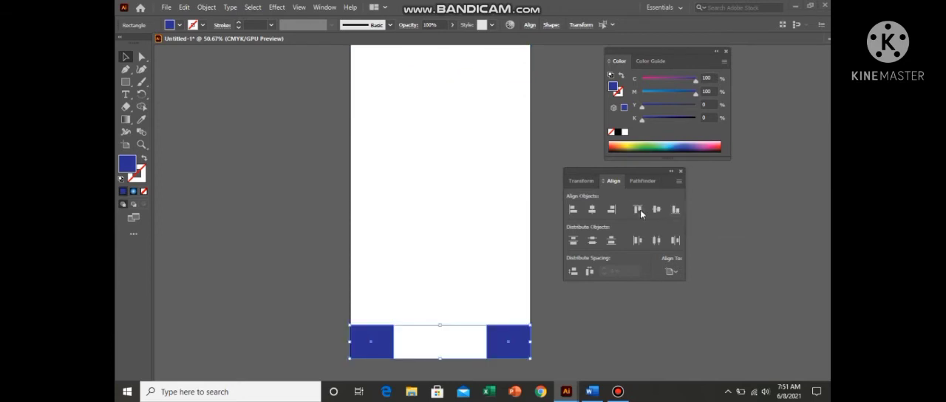
{"action": "left_click", "coordinate": [638, 210]}
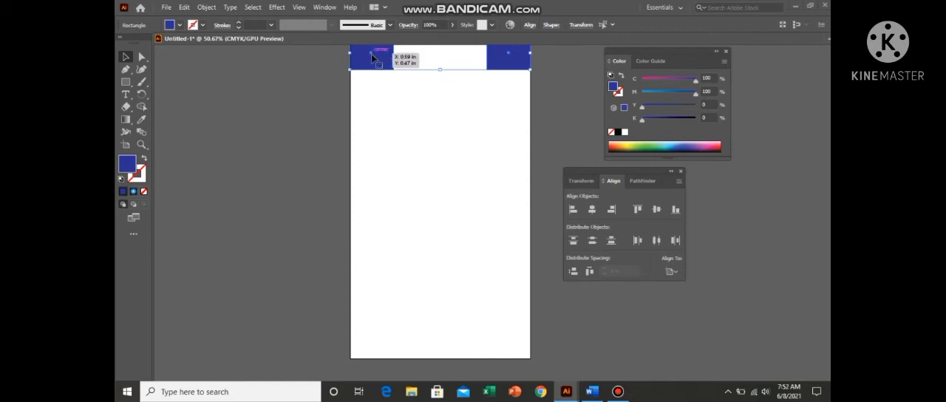
Step: Copy the top pair to the bottom corners, and align an in-place copy of the bottom-right rectangle to the artboard's horizontal centre
{"action": "left_click_drag", "start_coordinate": [373, 58], "coordinate": [374, 341]}
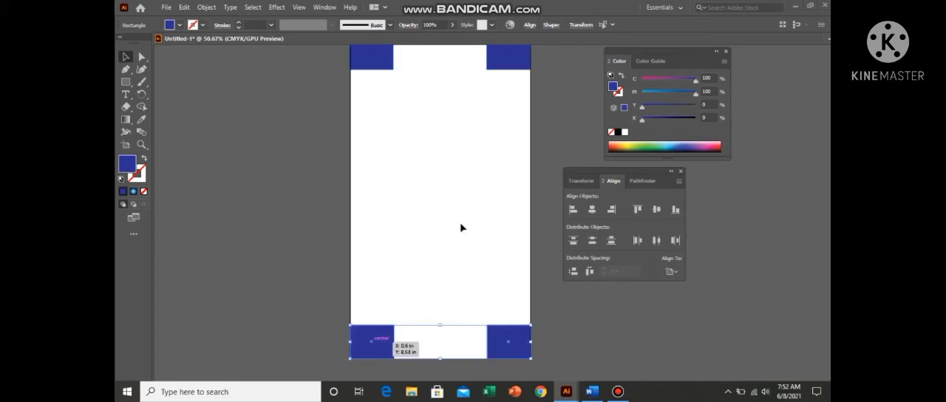
{"action": "left_click", "coordinate": [487, 179]}
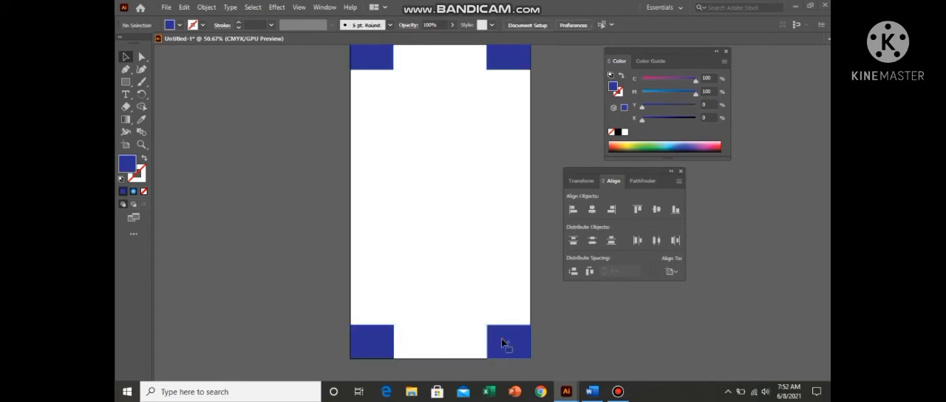
{"action": "left_click", "coordinate": [504, 342]}
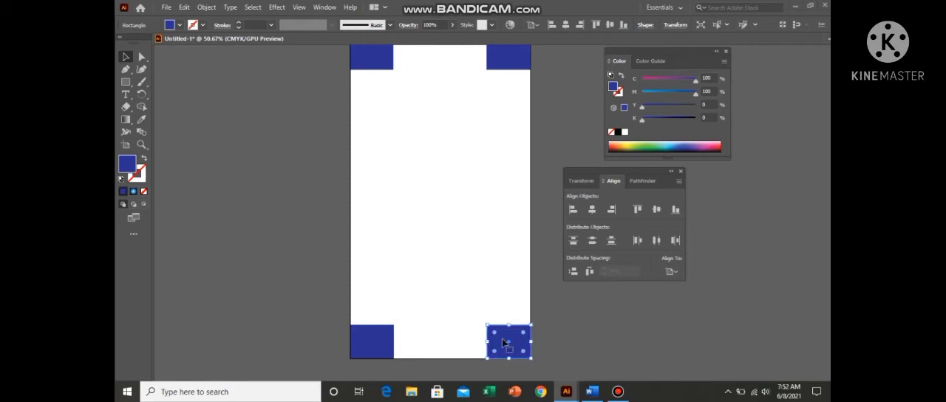
{"action": "left_click", "coordinate": [595, 212]}
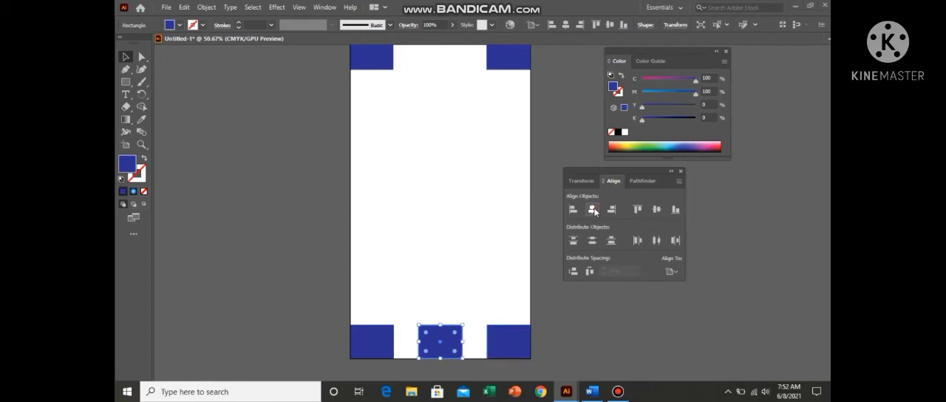
Step: Align the bottom-centre rectangle to the artboard's vertical centre, and move the two top corner rectangles inward
{"action": "left_click", "coordinate": [661, 209]}
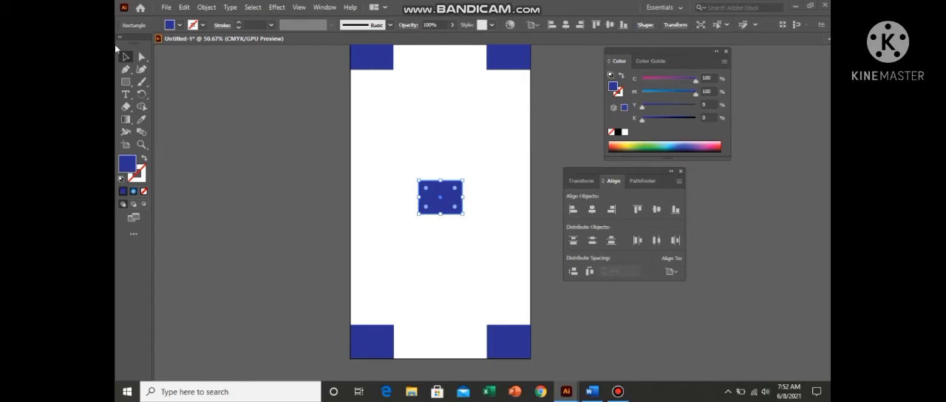
{"action": "left_click_drag", "start_coordinate": [371, 57], "coordinate": [397, 91]}
{"action": "left_click_drag", "start_coordinate": [504, 59], "coordinate": [470, 117]}
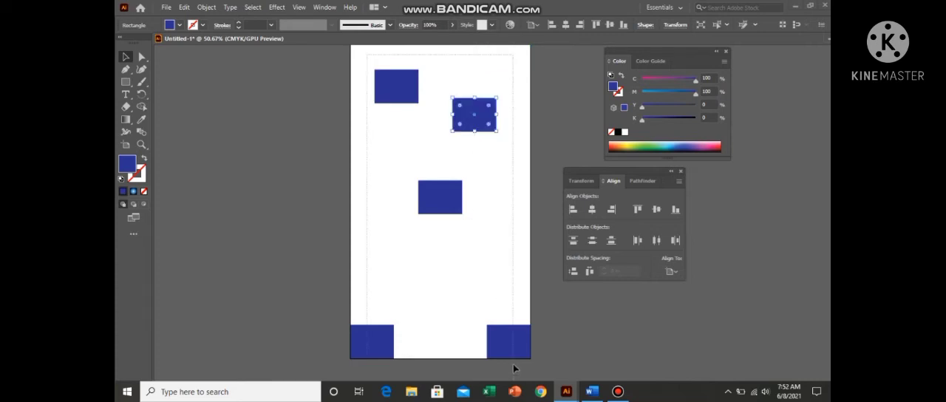
Step: Delete all the blue rectangles from the artboard
{"action": "key", "text": "ctrl+a"}
{"action": "key", "text": "Delete"}
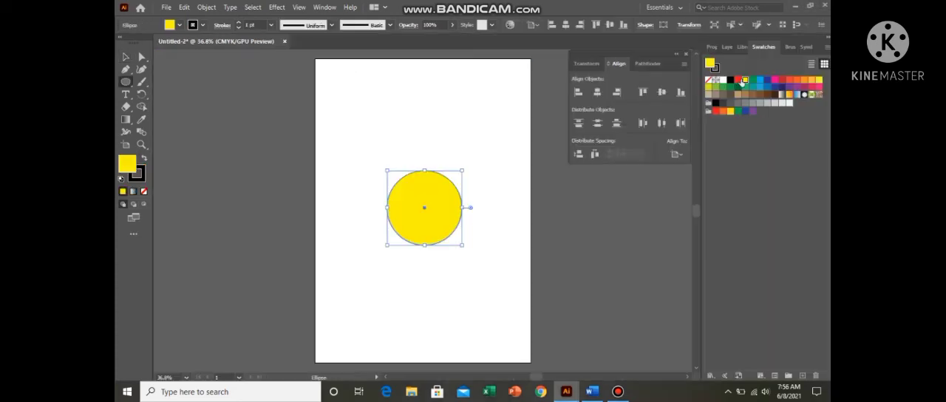
Step: Set the fill to red and draw a small ellipse above the large circle
{"action": "left_click", "coordinate": [738, 79]}
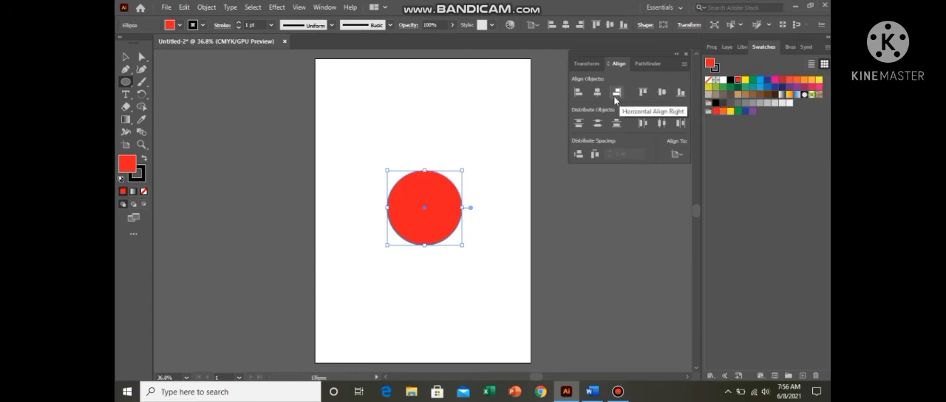
{"action": "left_click", "coordinate": [122, 82]}
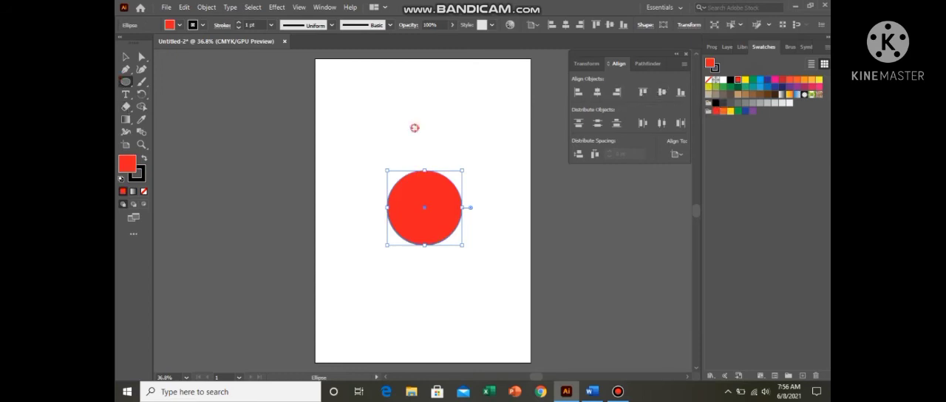
{"action": "left_click_drag", "start_coordinate": [414, 127], "coordinate": [437, 153]}
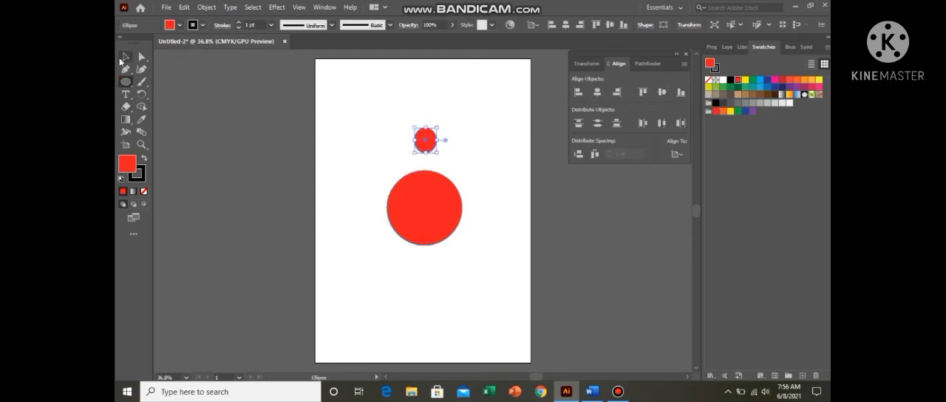
Step: Align the small ellipse horizontally to the large circle as key object: centre, right, left, and finally centre
{"action": "left_click", "coordinate": [126, 57]}
{"action": "left_click_drag", "start_coordinate": [357, 102], "coordinate": [479, 253]}
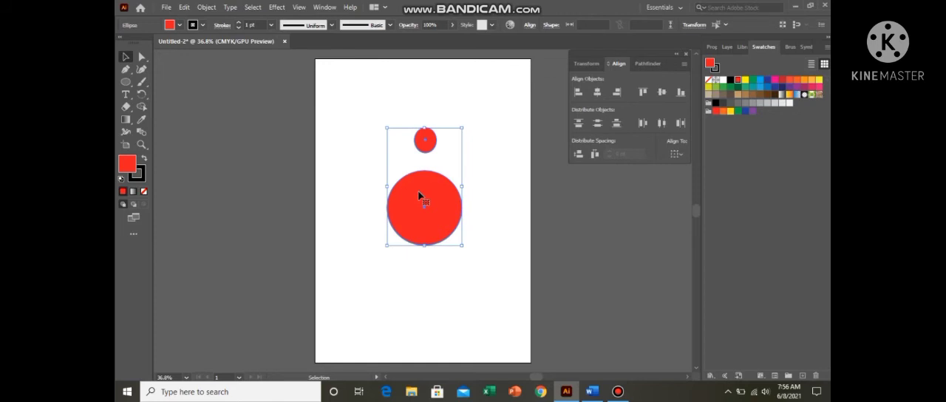
{"action": "left_click", "coordinate": [420, 195]}
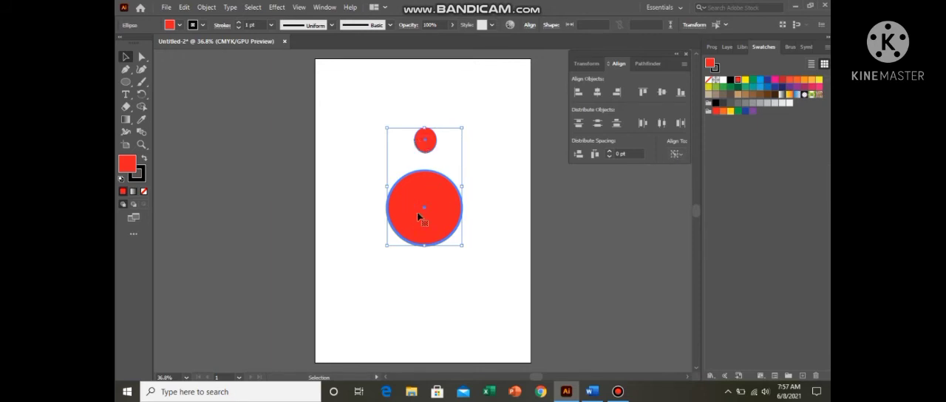
{"action": "left_click", "coordinate": [598, 94]}
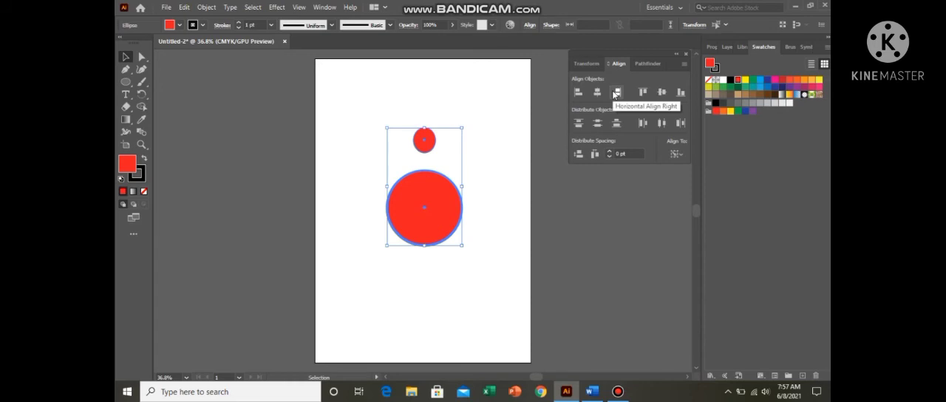
{"action": "left_click", "coordinate": [615, 94]}
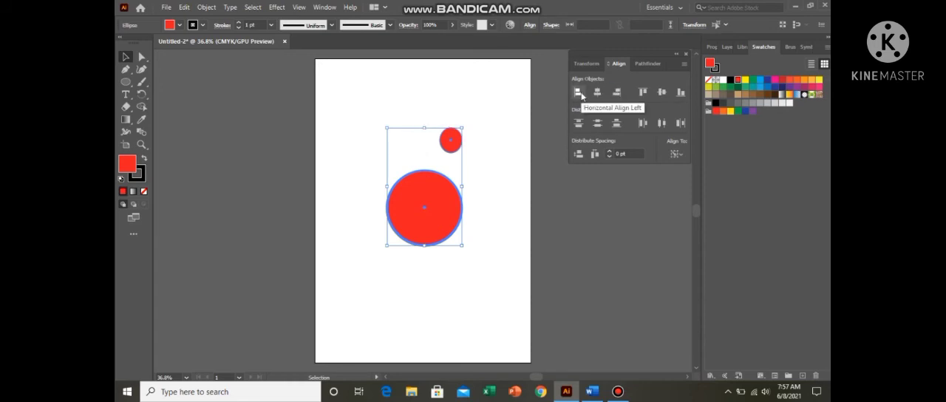
{"action": "left_click", "coordinate": [579, 93]}
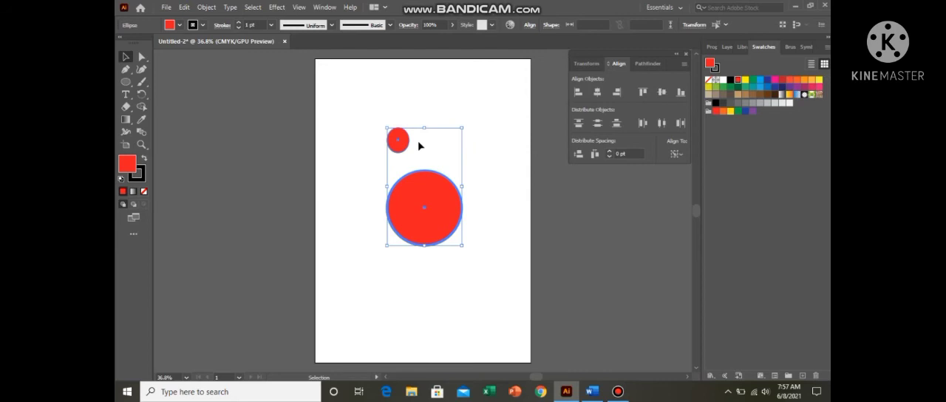
{"action": "left_click", "coordinate": [598, 92]}
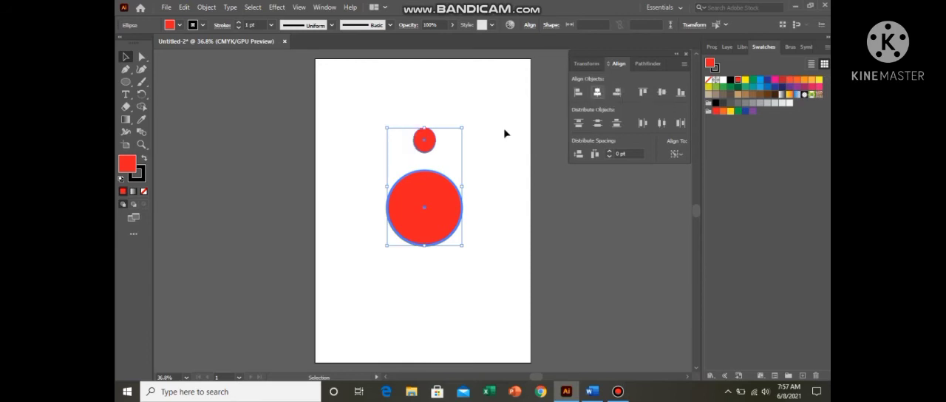
{"action": "left_click", "coordinate": [376, 197]}
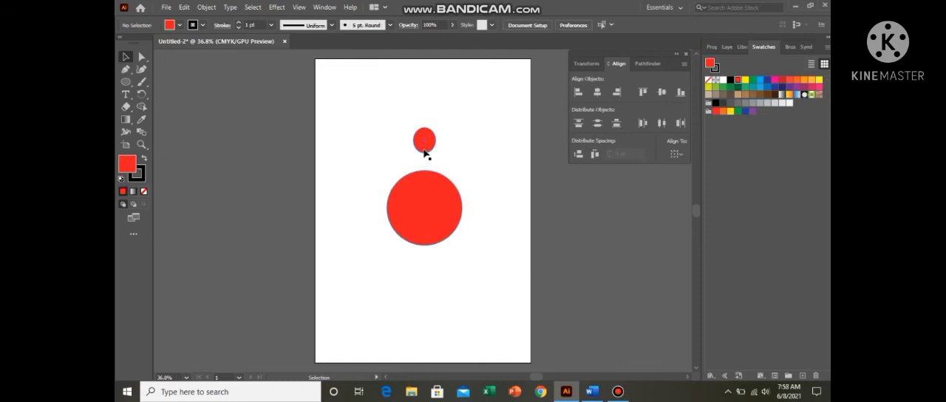
Step: Move the small ellipse inside the upper part of the large red circle and fill it yellow
{"action": "left_click_drag", "start_coordinate": [425, 146], "coordinate": [422, 198]}
{"action": "left_click", "coordinate": [745, 79]}
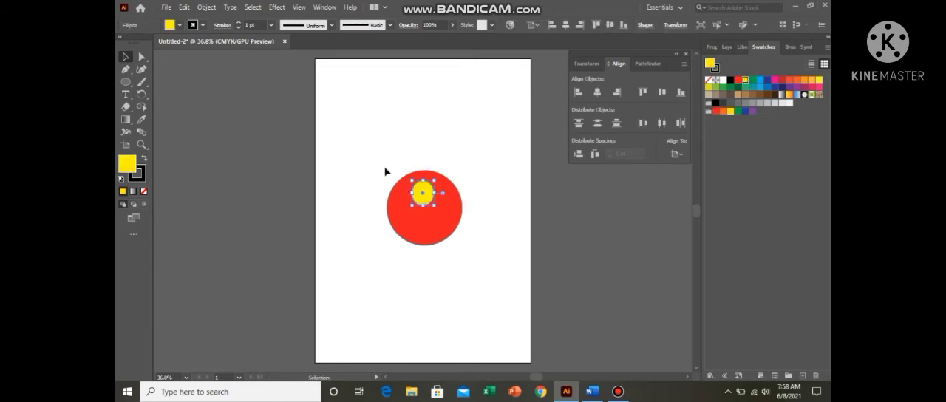
Step: Align the yellow ellipse and the red circle vertically to each other by bottom, centre, and finally top
{"action": "left_click", "coordinate": [427, 211], "text": "shift"}
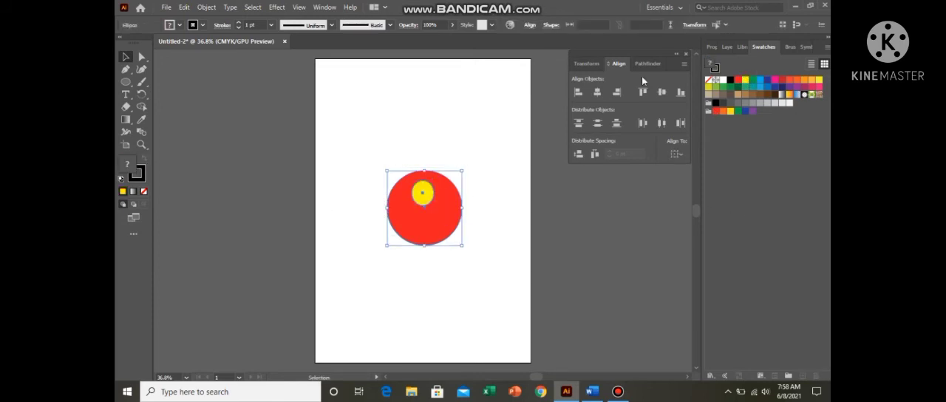
{"action": "left_click", "coordinate": [681, 94]}
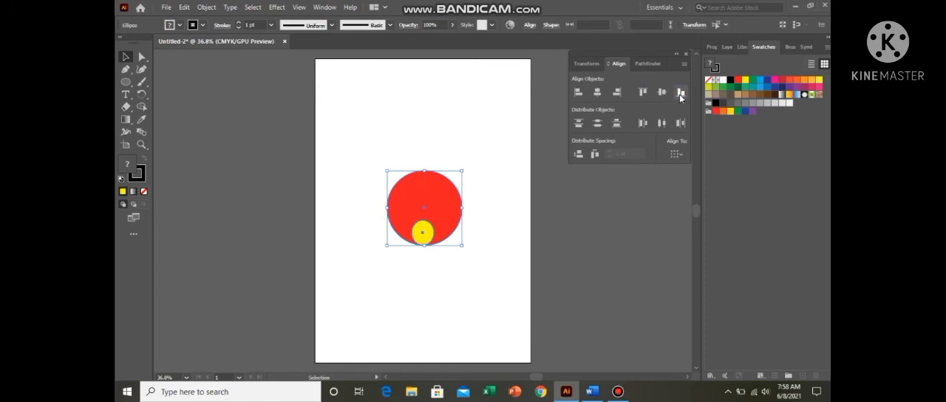
{"action": "left_click", "coordinate": [661, 93]}
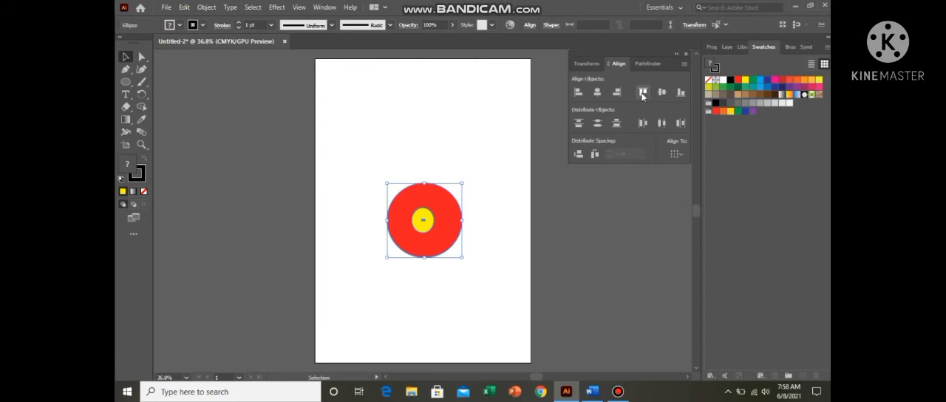
{"action": "left_click", "coordinate": [642, 94]}
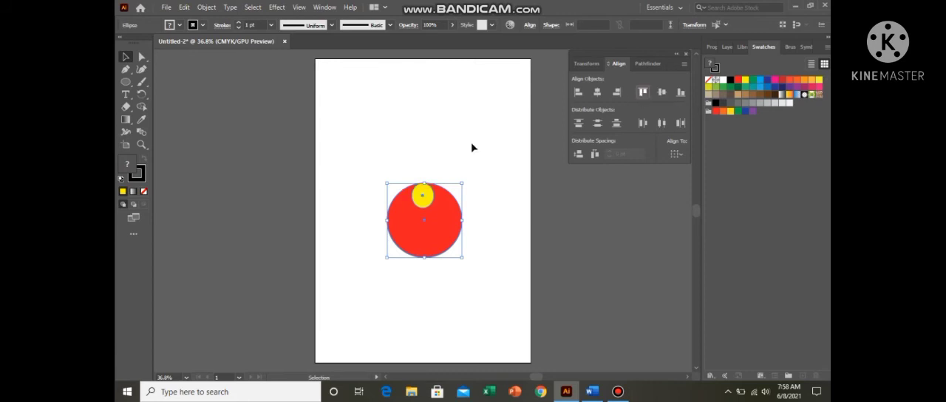
{"action": "left_click", "coordinate": [467, 275]}
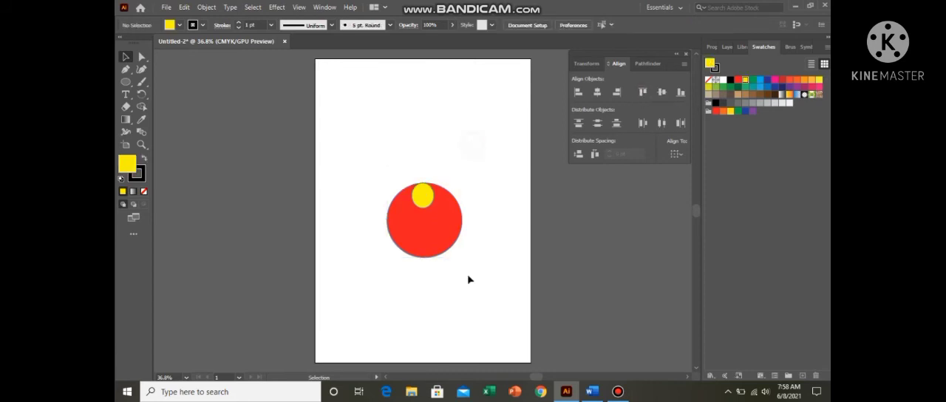
Step: Draw a wide yellow ellipse above the circle and a smaller red ellipse over its lower-left part
{"action": "left_click", "coordinate": [126, 82]}
{"action": "left_click_drag", "start_coordinate": [378, 95], "coordinate": [483, 141]}
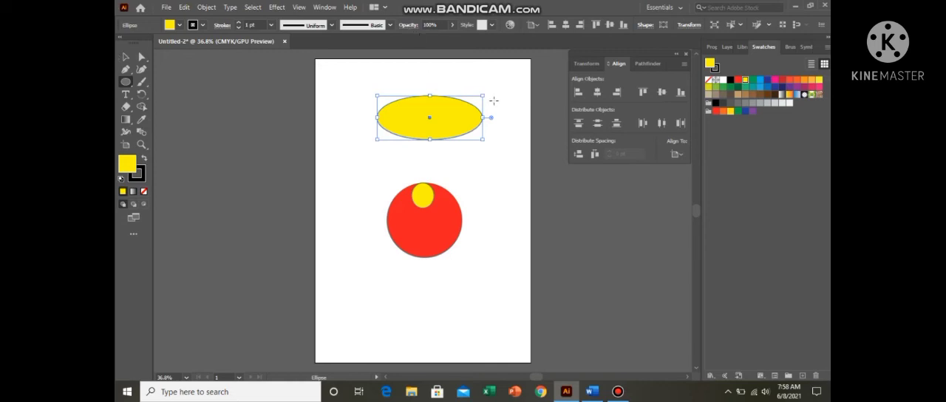
{"action": "left_click_drag", "start_coordinate": [485, 95], "coordinate": [440, 115]}
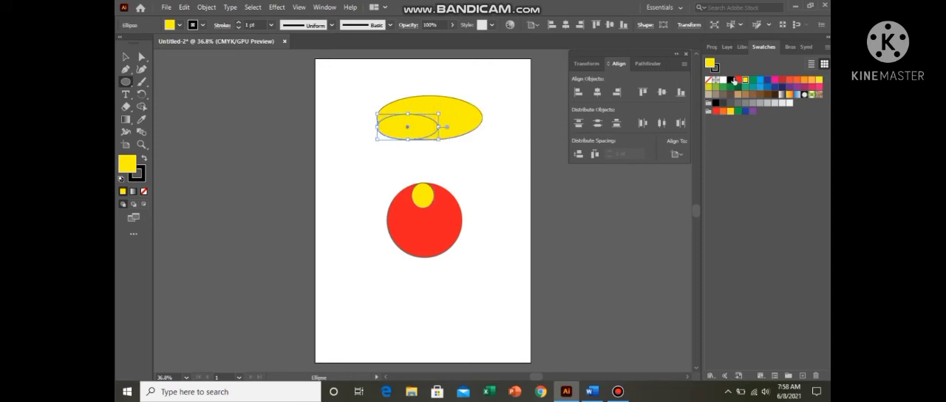
{"action": "left_click", "coordinate": [738, 79]}
{"action": "left_click_drag", "start_coordinate": [386, 82], "coordinate": [496, 139]}
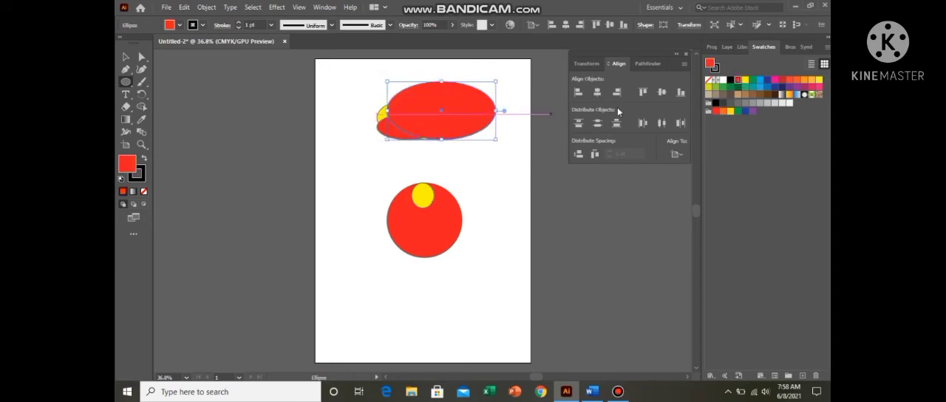
{"action": "key", "text": "Delete"}
Step: Align the red ellipse to the yellow one as key object, first by top and finally by vertical centre
{"action": "key", "text": "v"}
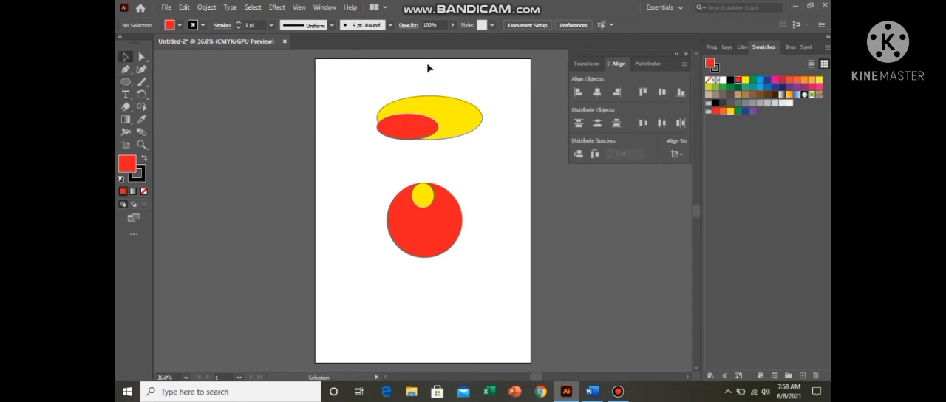
{"action": "left_click_drag", "start_coordinate": [466, 158], "coordinate": [405, 81]}
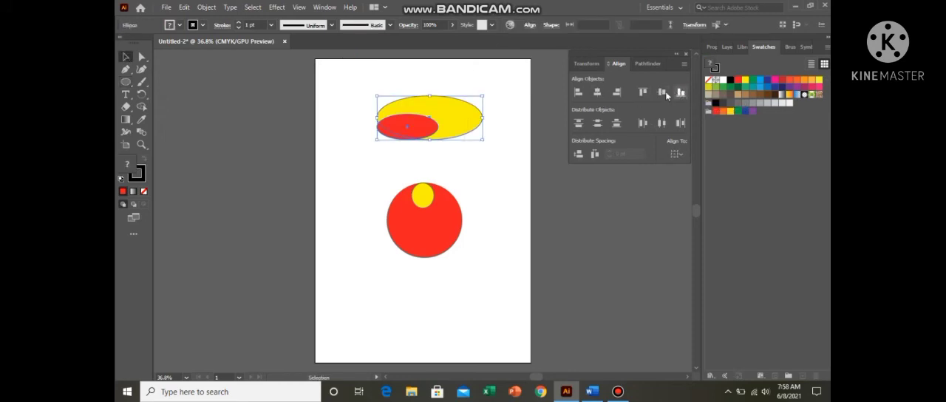
{"action": "left_click", "coordinate": [466, 107]}
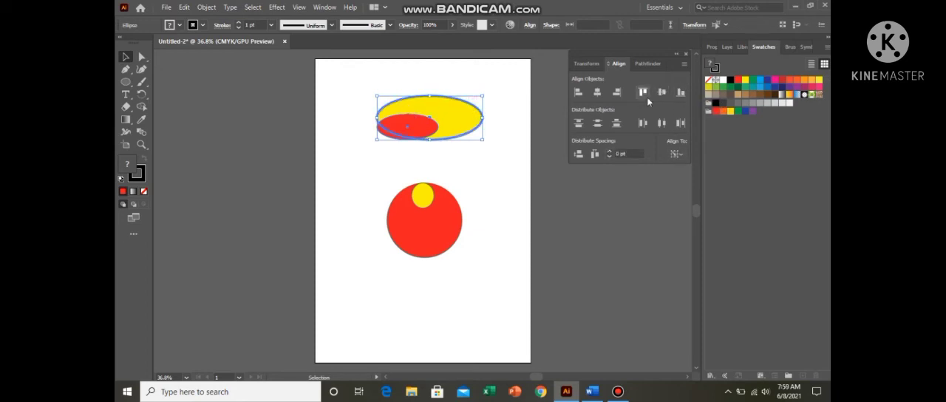
{"action": "left_click", "coordinate": [644, 93]}
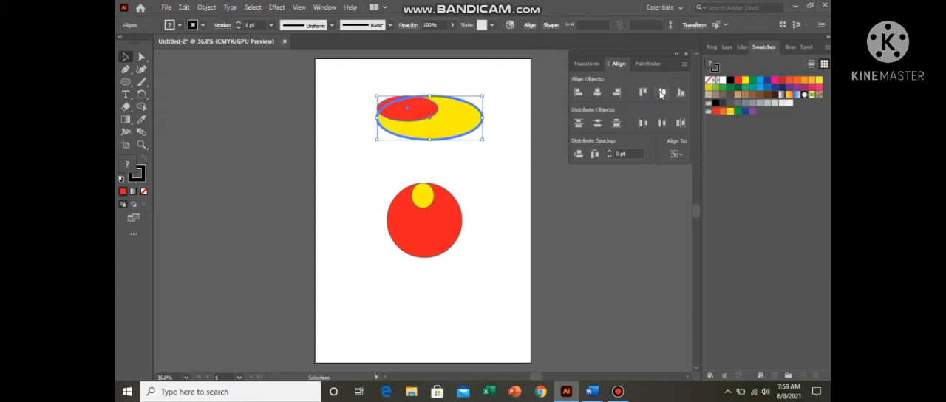
{"action": "left_click", "coordinate": [663, 92]}
{"action": "left_click", "coordinate": [486, 108]}
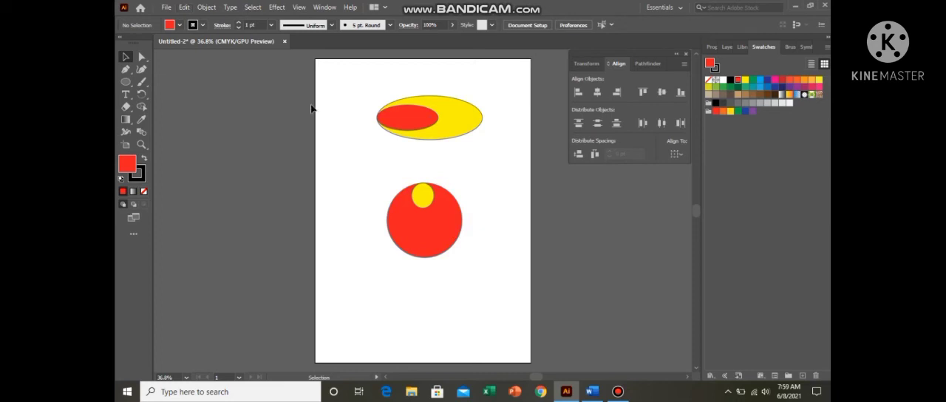
Step: Delete all the ellipses and circles from the artboard
{"action": "left_click_drag", "start_coordinate": [375, 93], "coordinate": [463, 277]}
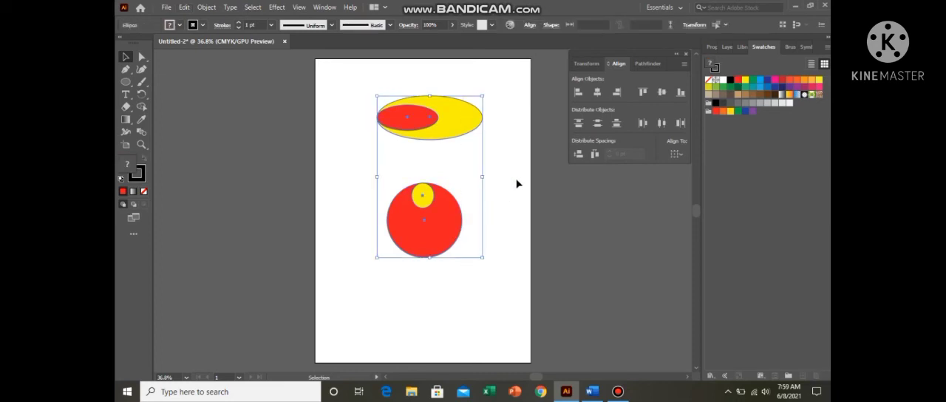
{"action": "key", "text": "Delete"}
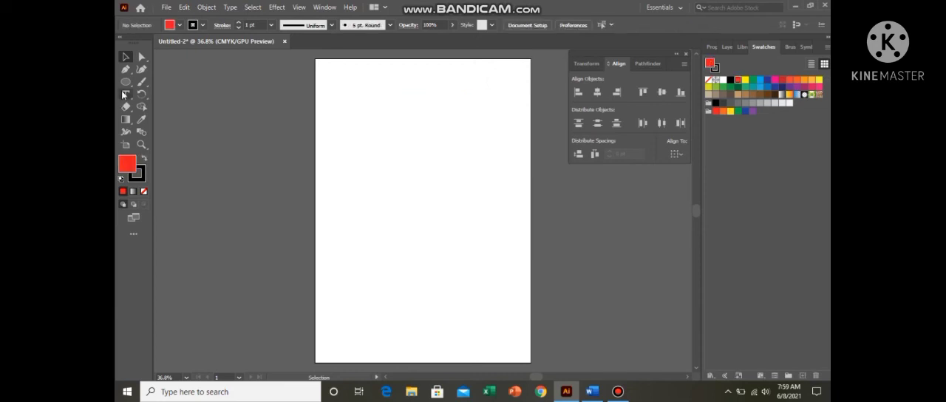
Step: Draw a red circle in the upper half of the artboard and a red rectangle of matching height to its right
{"action": "left_click", "coordinate": [127, 82]}
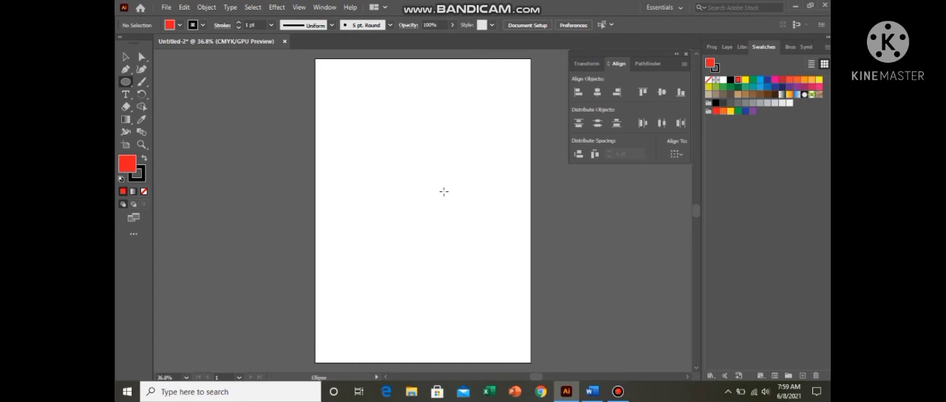
{"action": "left_click_drag", "start_coordinate": [379, 128], "coordinate": [445, 194]}
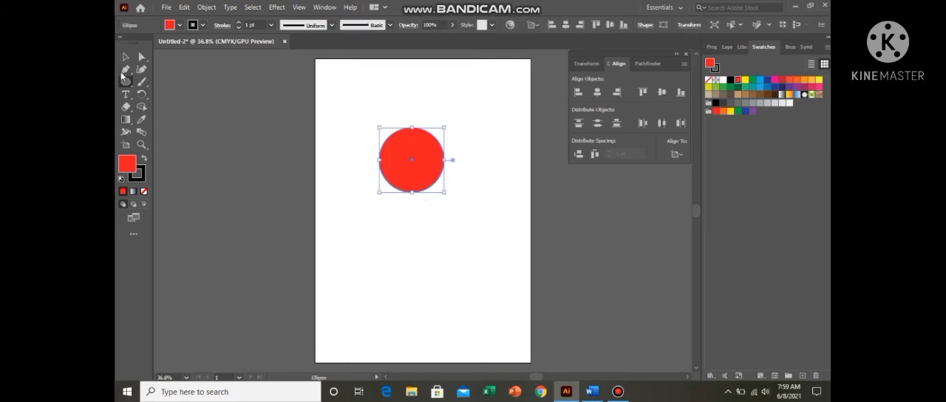
{"action": "left_click_drag", "start_coordinate": [126, 81], "coordinate": [182, 83]}
{"action": "left_click_drag", "start_coordinate": [466, 128], "coordinate": [520, 192]}
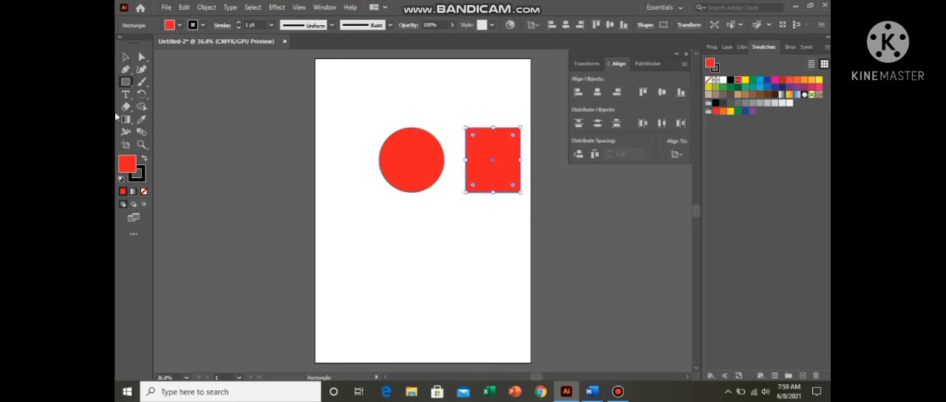
Step: Copy the red circle straight down so that the copy touches the original's bottom edge
{"action": "left_click", "coordinate": [130, 58]}
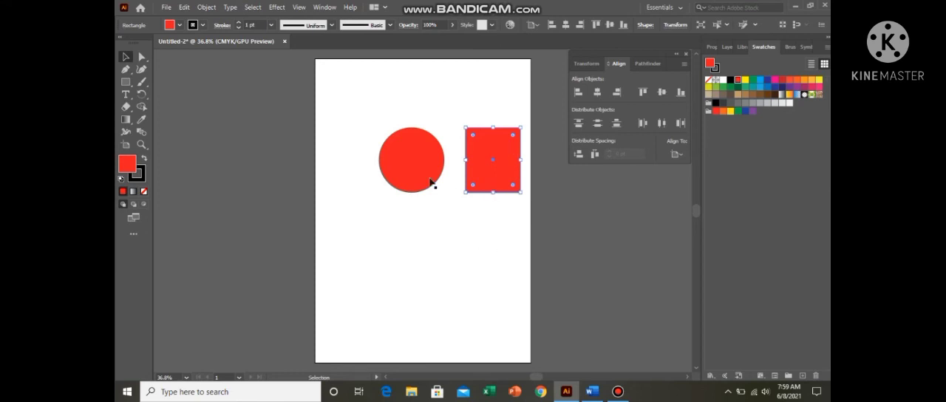
{"action": "left_click", "coordinate": [408, 162]}
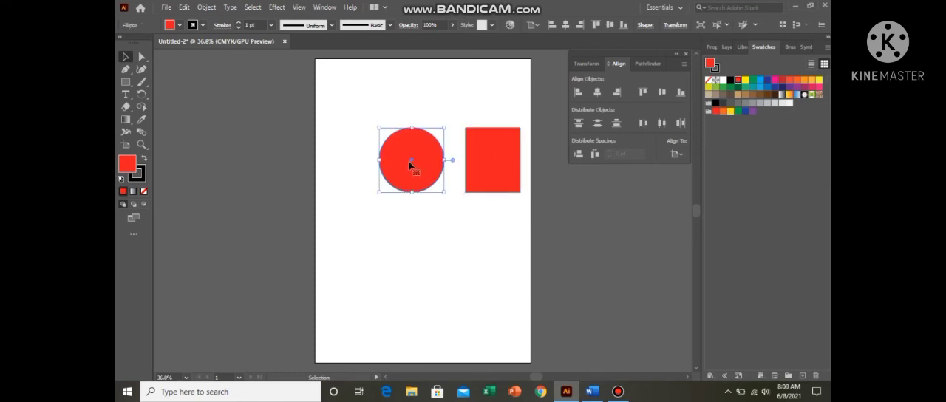
{"action": "left_click_drag", "start_coordinate": [414, 163], "coordinate": [419, 226]}
{"action": "left_click", "coordinate": [460, 217]}
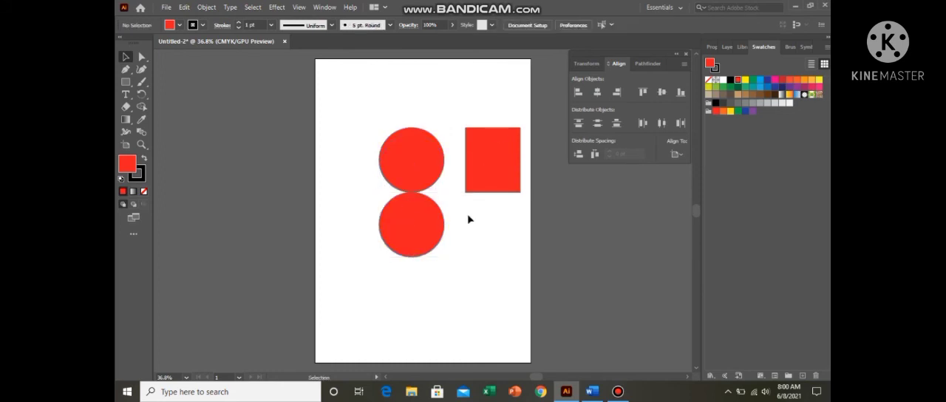
Step: Delete both red circles and the red rectangle from the artboard
{"action": "left_click_drag", "start_coordinate": [388, 102], "coordinate": [501, 238]}
{"action": "key", "text": "Delete"}
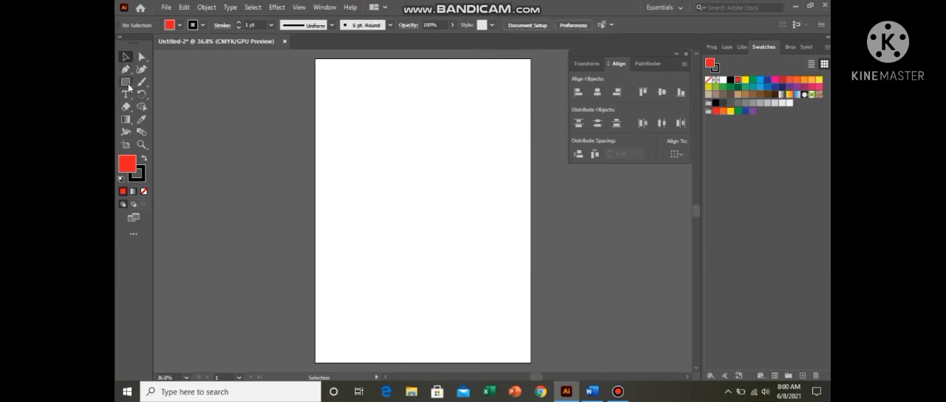
Step: Switch to the Word notes document and add "Smart guide" on a new line below the alignment entry
{"action": "left_click", "coordinate": [592, 392]}
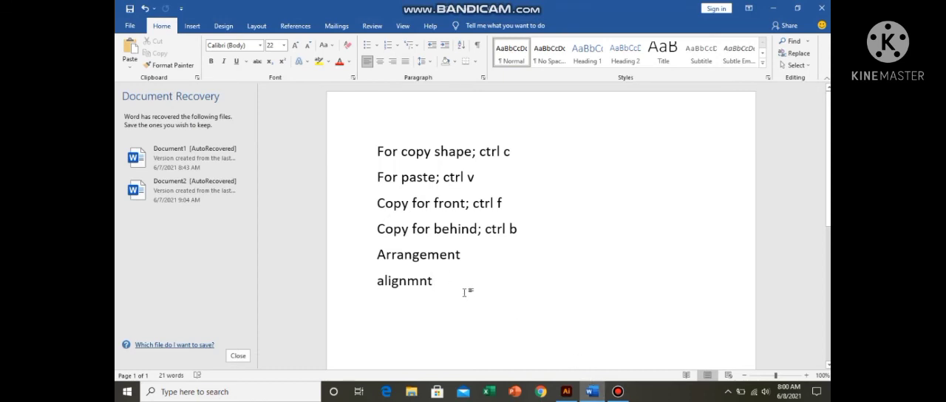
{"action": "key", "text": "Return"}
{"action": "type", "text": "smart guide"}
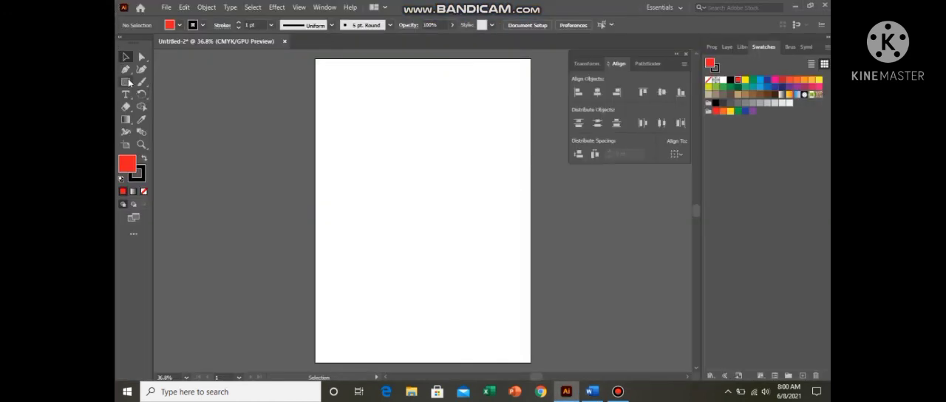
Step: Back in Illustrator, draw a circle about 77 pt wide near the artboard's upper-left corner and fill it light blue
{"action": "left_click_drag", "start_coordinate": [129, 83], "coordinate": [183, 96]}
{"action": "left_click_drag", "start_coordinate": [332, 72], "coordinate": [361, 101]}
{"action": "left_click", "coordinate": [759, 79]}
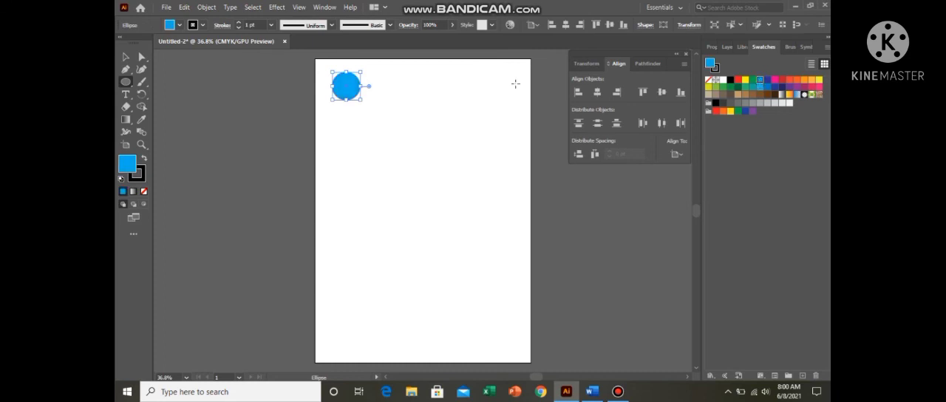
Step: Copy the blue circle straight down with a small gap and repeat the copy to form a column of nine circles
{"action": "left_click_drag", "start_coordinate": [347, 89], "coordinate": [345, 124]}
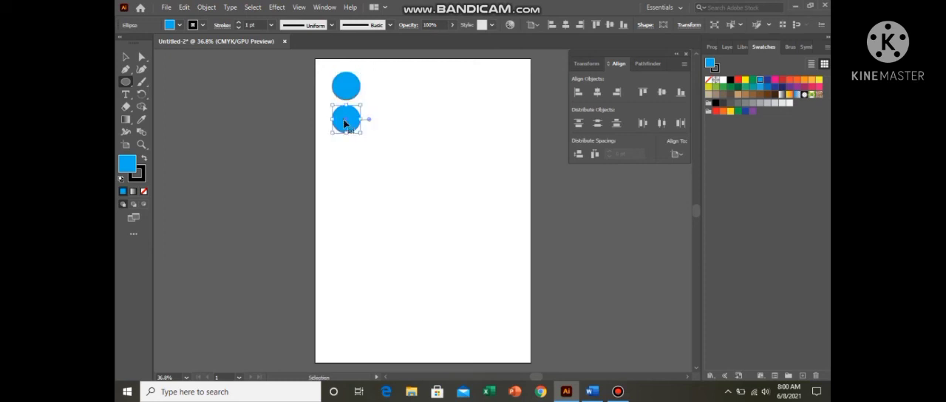
{"action": "key", "text": "ctrl+d"}
{"action": "key", "text": "ctrl+d"}
{"action": "key", "text": "ctrl+d"}
{"action": "key", "text": "ctrl+d"}
{"action": "key", "text": "ctrl+d"}
{"action": "key", "text": "ctrl+d"}
{"action": "key", "text": "ctrl+d"}
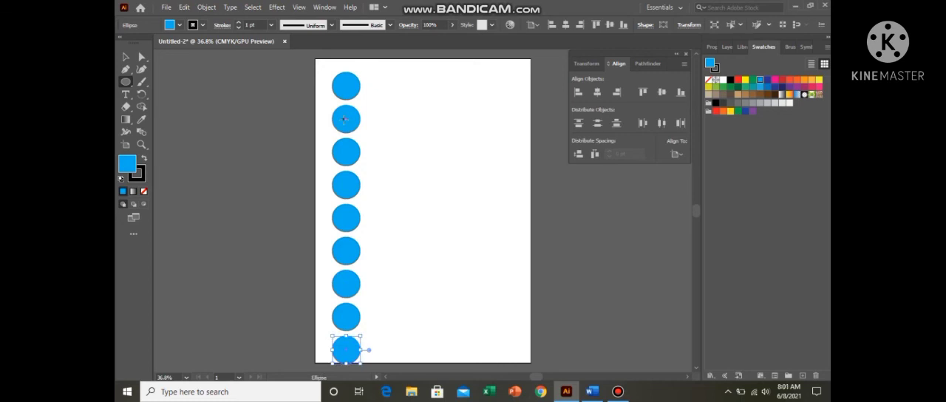
Step: Copy the circle column diagonally down to the right, touching the original, and repeat it until eight staggered columns span the artboard
{"action": "left_click", "coordinate": [125, 57]}
{"action": "left_click_drag", "start_coordinate": [332, 67], "coordinate": [392, 352]}
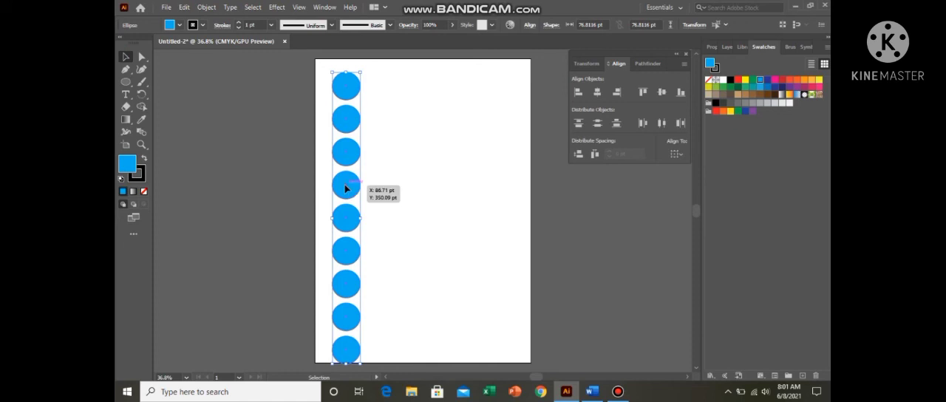
{"action": "left_click_drag", "start_coordinate": [346, 188], "coordinate": [374, 203]}
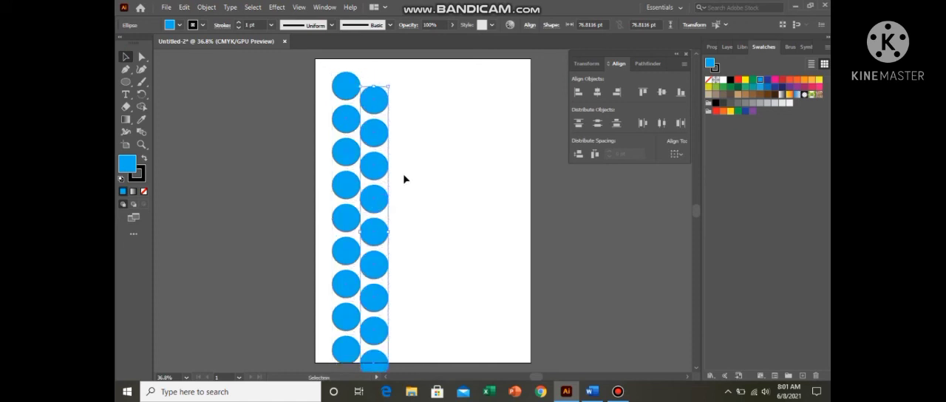
{"action": "key", "text": "ctrl+d"}
{"action": "key", "text": "ctrl+d"}
{"action": "key", "text": "ctrl+d"}
{"action": "key", "text": "ctrl+d"}
{"action": "key", "text": "ctrl+d"}
{"action": "key", "text": "ctrl+d"}
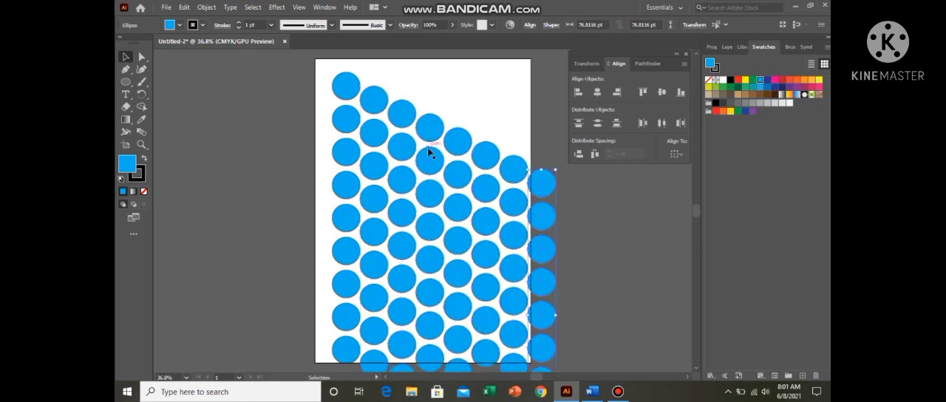
{"action": "scroll", "coordinate": [473, 205], "scroll_direction": "down", "scroll_amount": 5}
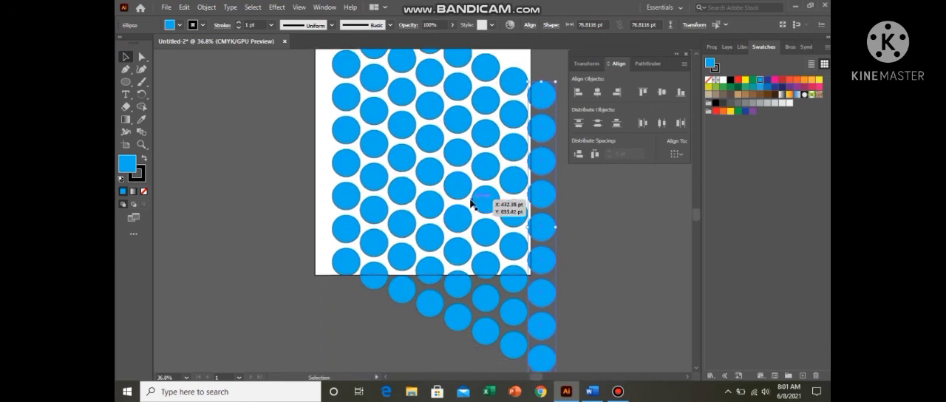
{"action": "scroll", "coordinate": [473, 205], "scroll_direction": "up", "scroll_amount": 4}
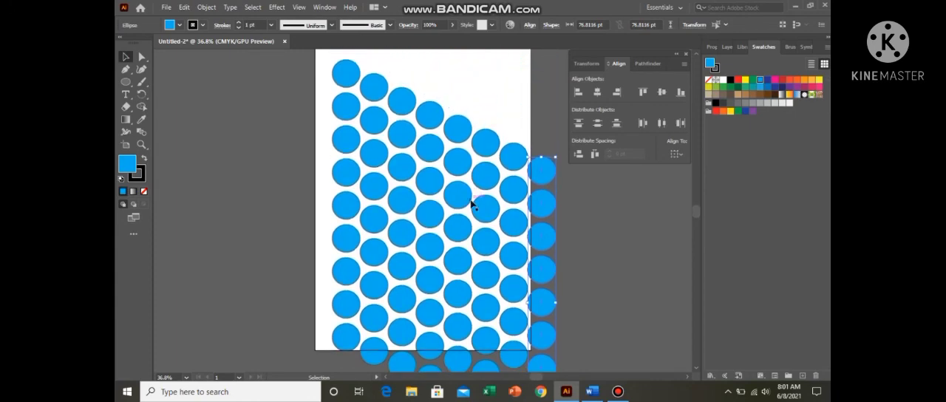
Step: Switch to the Word notes and add the line "Ctrl d; repeat shapes" below "Smart guide"
{"action": "left_click", "coordinate": [592, 393]}
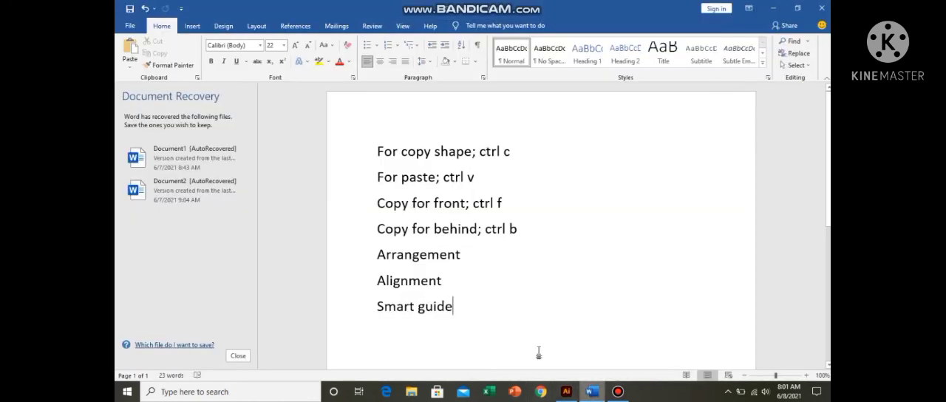
{"action": "key", "text": "Return"}
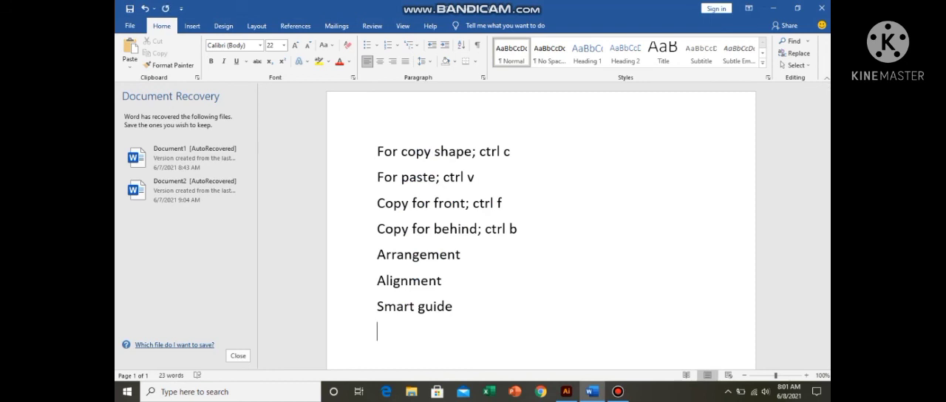
{"action": "type", "text": "ctrl d"}
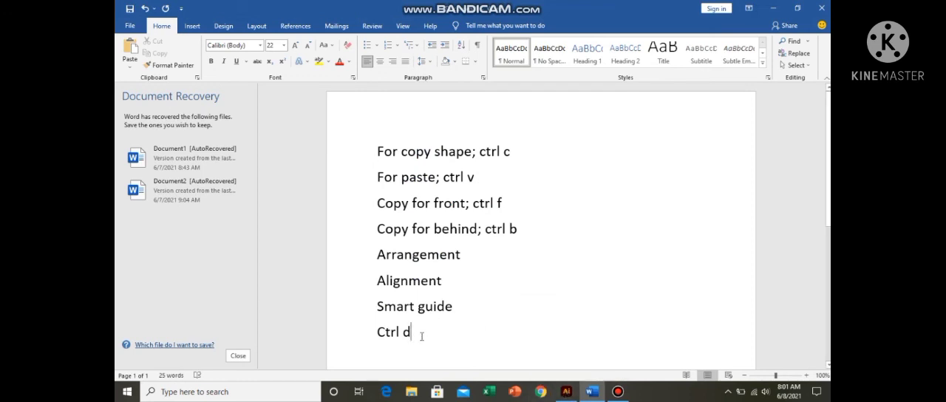
{"action": "type", "text": "; rep"}
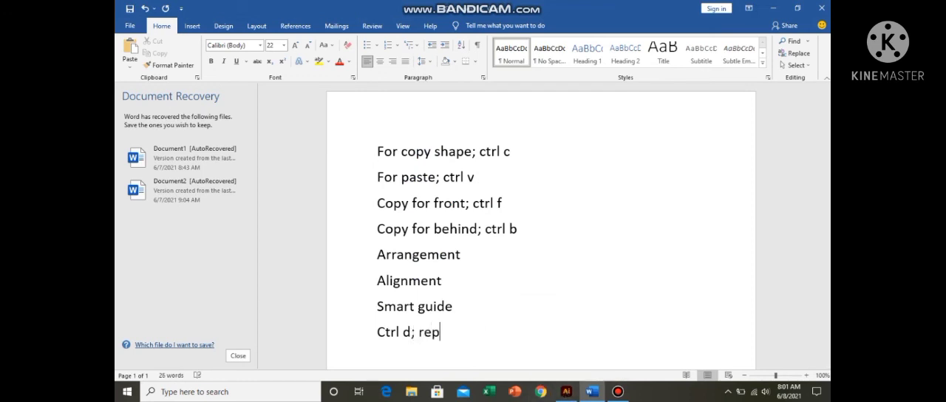
{"action": "type", "text": "eat shapes"}
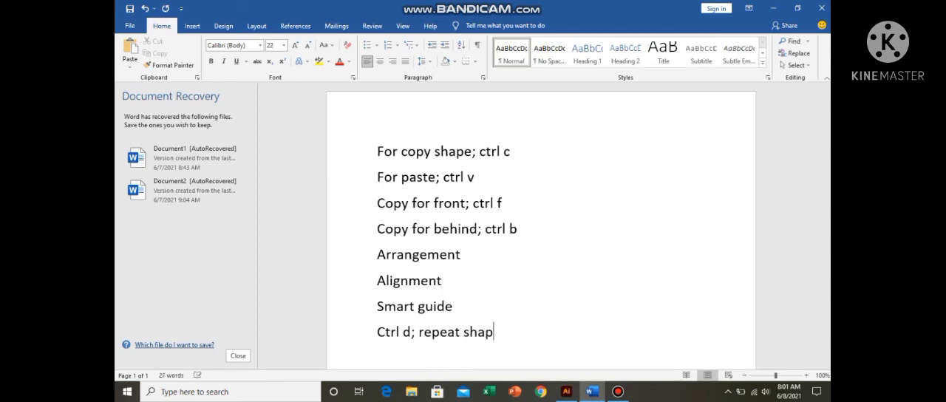
Step: Return to Illustrator and delete all the blue circles
{"action": "left_click", "coordinate": [567, 392]}
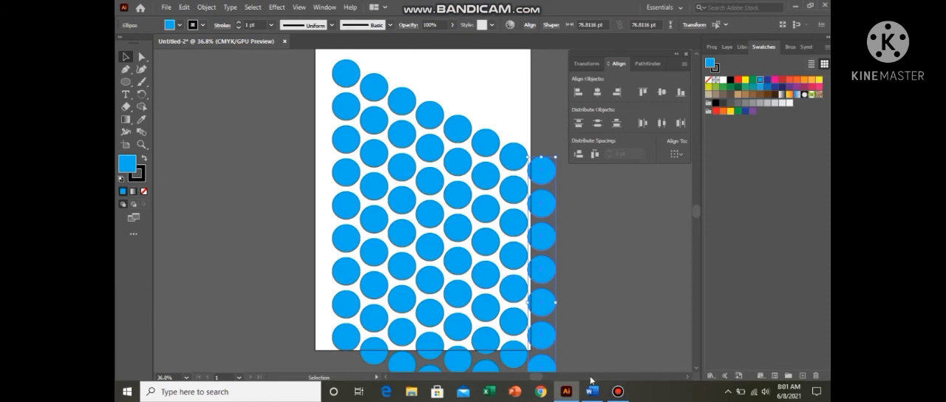
{"action": "mouse_move", "coordinate": [600, 392]}
{"action": "left_click_drag", "start_coordinate": [329, 65], "coordinate": [546, 368]}
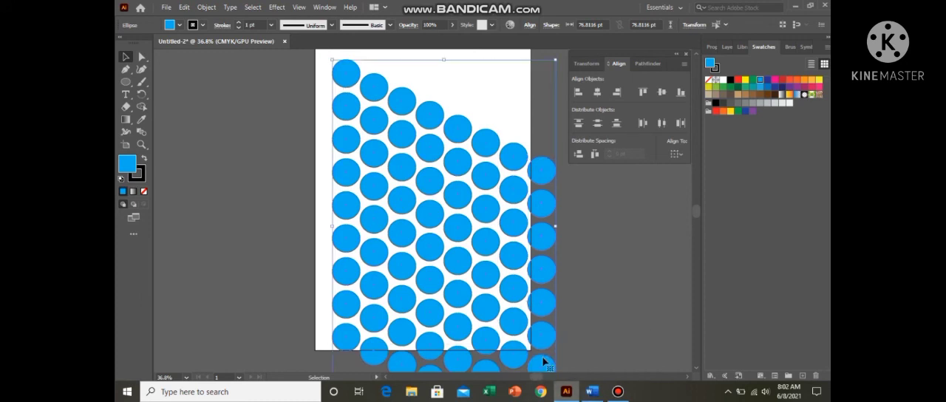
{"action": "key", "text": "Delete"}
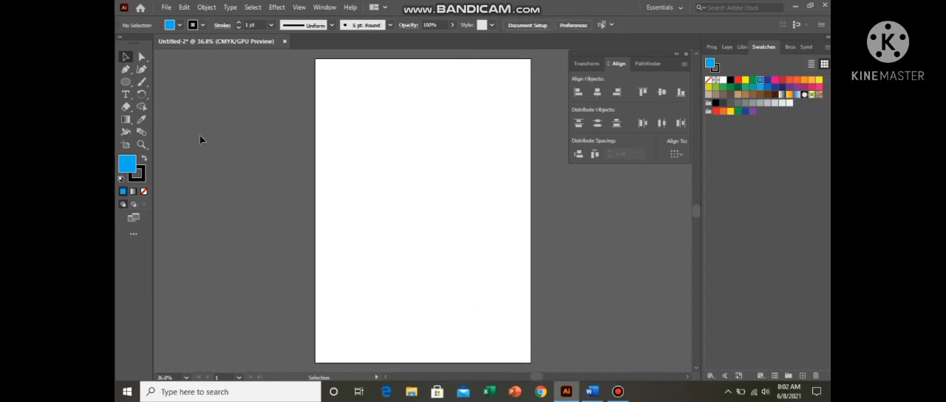
Step: Draw a wide rectangle in the upper half of the artboard and remove its fill, keeping the black outline
{"action": "left_click", "coordinate": [126, 81]}
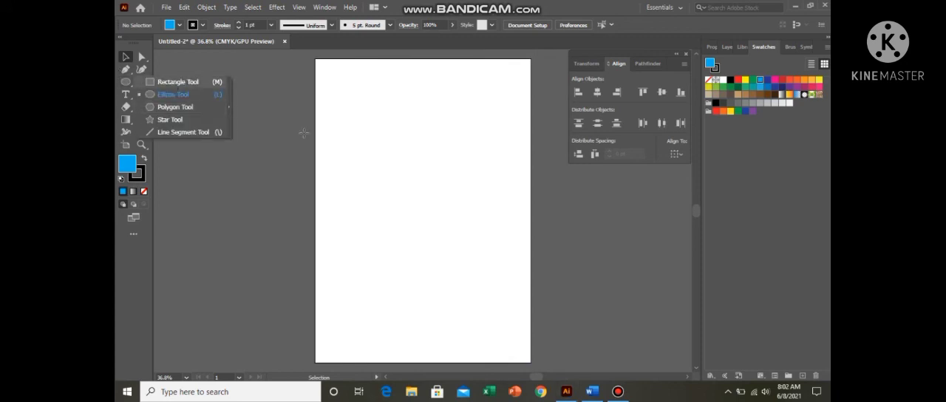
{"action": "left_click", "coordinate": [177, 79]}
{"action": "left_click_drag", "start_coordinate": [355, 125], "coordinate": [492, 238]}
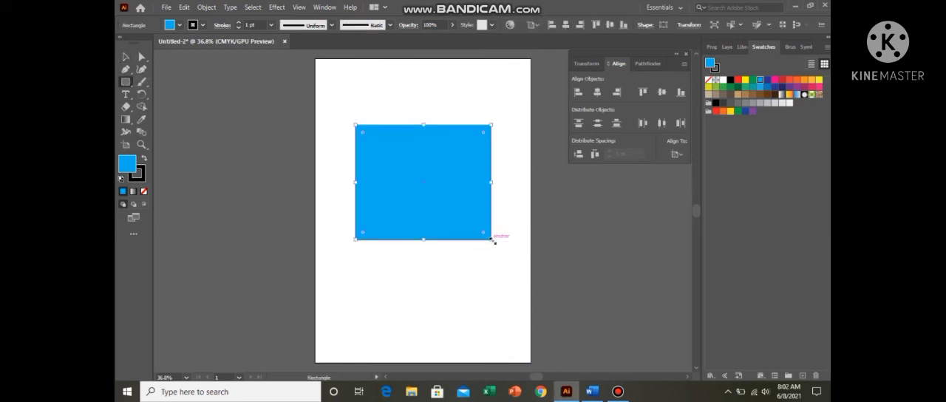
{"action": "left_click", "coordinate": [144, 191]}
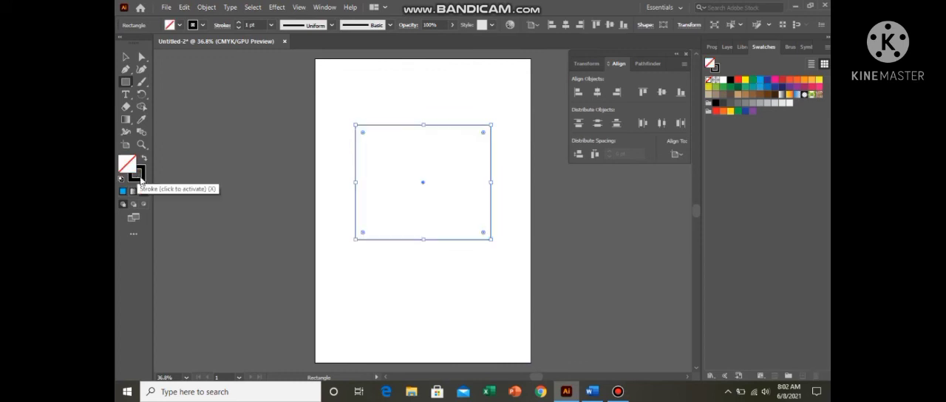
Step: Draw a circle inside the rectangle from its centre and align both shapes by vertical and horizontal centre
{"action": "left_click_drag", "start_coordinate": [125, 82], "coordinate": [174, 93]}
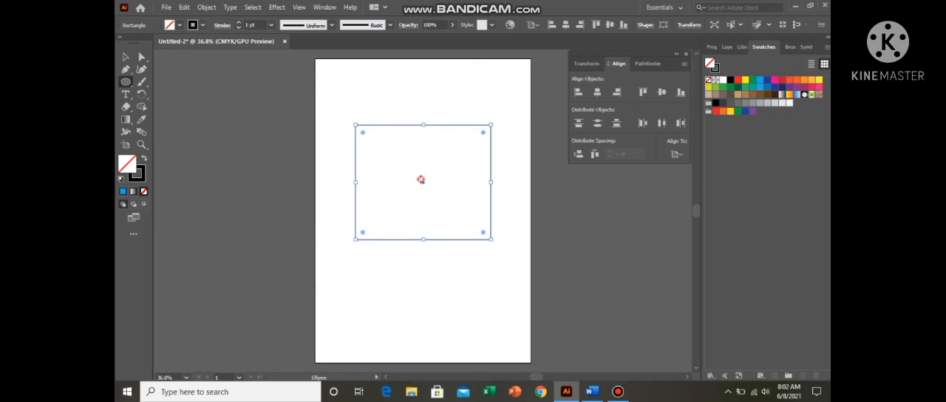
{"action": "left_click_drag", "start_coordinate": [421, 179], "coordinate": [440, 225]}
{"action": "left_click", "coordinate": [126, 57]}
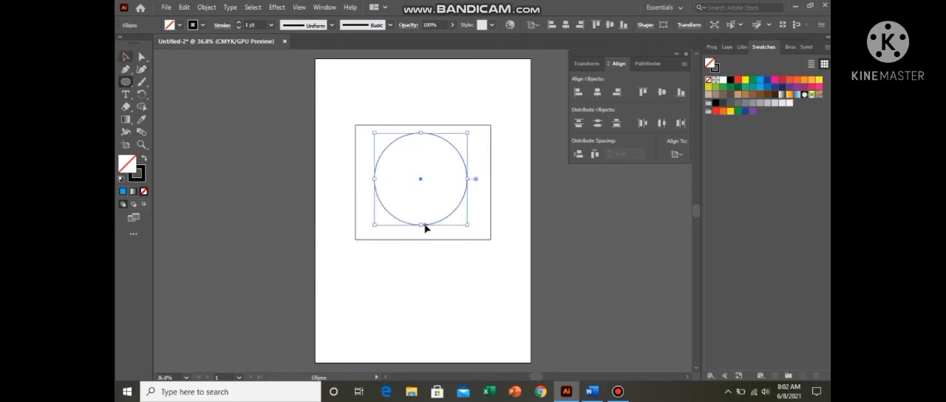
{"action": "left_click_drag", "start_coordinate": [352, 101], "coordinate": [435, 241]}
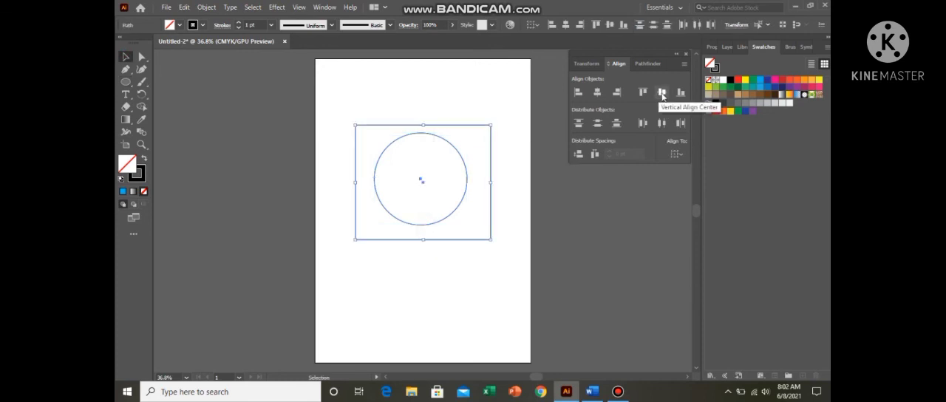
{"action": "left_click", "coordinate": [662, 94]}
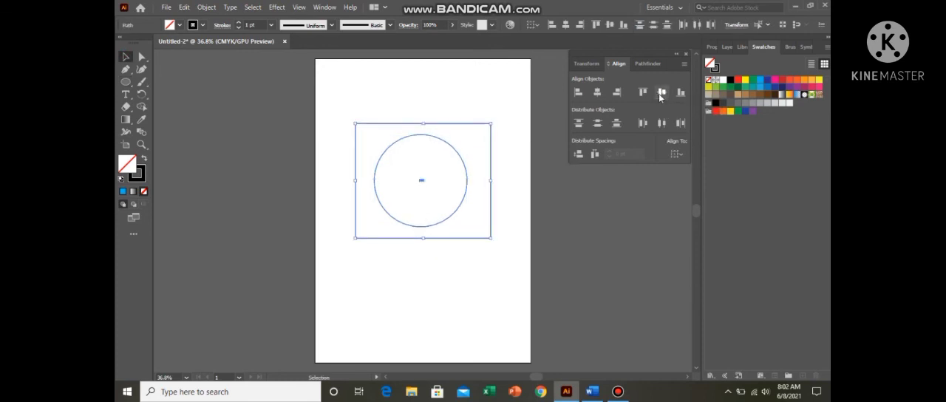
{"action": "left_click", "coordinate": [597, 92]}
{"action": "left_click", "coordinate": [433, 192]}
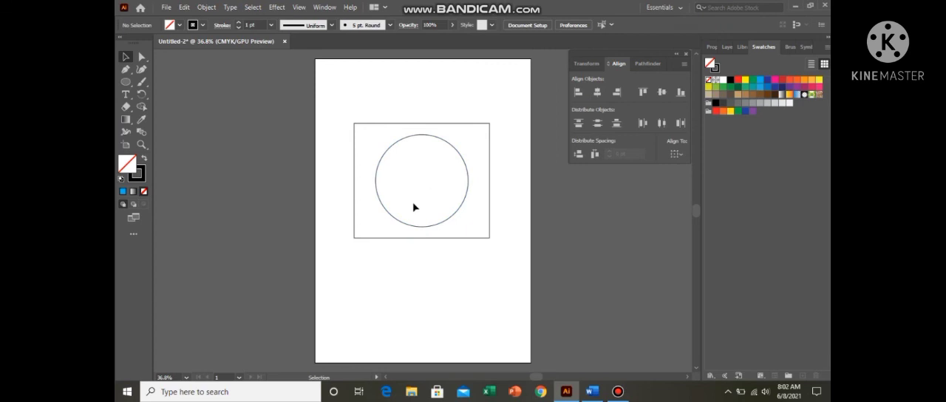
Step: Draw a circle about 107 pt wide centred on the rectangle's upper-left corner and copy it onto the other three corners
{"action": "left_click", "coordinate": [126, 82]}
{"action": "left_click_drag", "start_coordinate": [343, 102], "coordinate": [491, 129]}
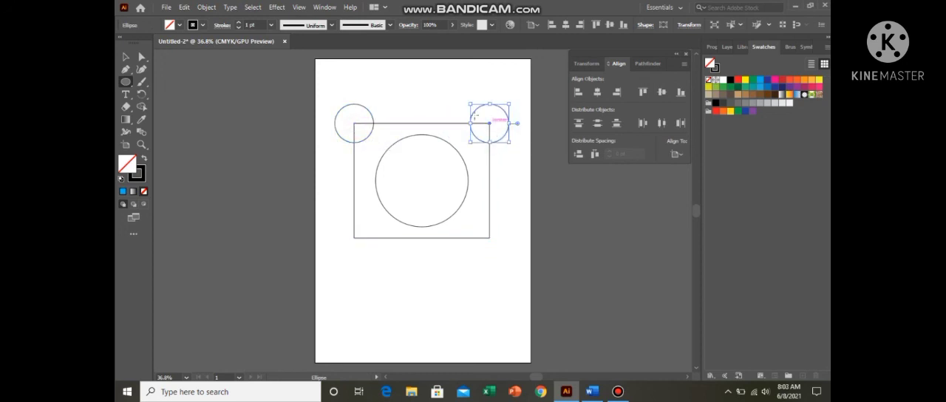
{"action": "left_click", "coordinate": [126, 57]}
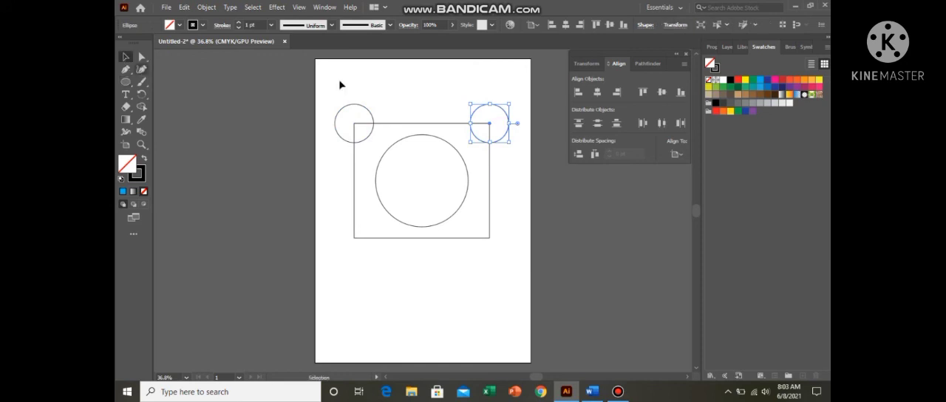
{"action": "left_click_drag", "start_coordinate": [341, 81], "coordinate": [490, 117]}
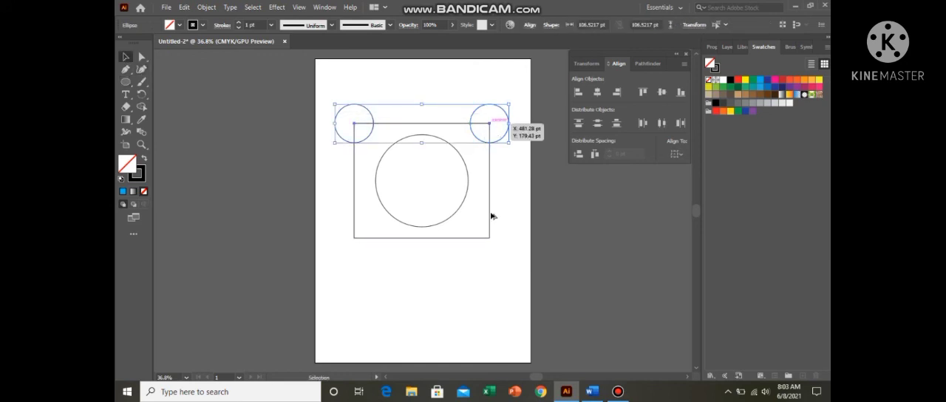
{"action": "left_click_drag", "start_coordinate": [494, 230], "coordinate": [492, 242]}
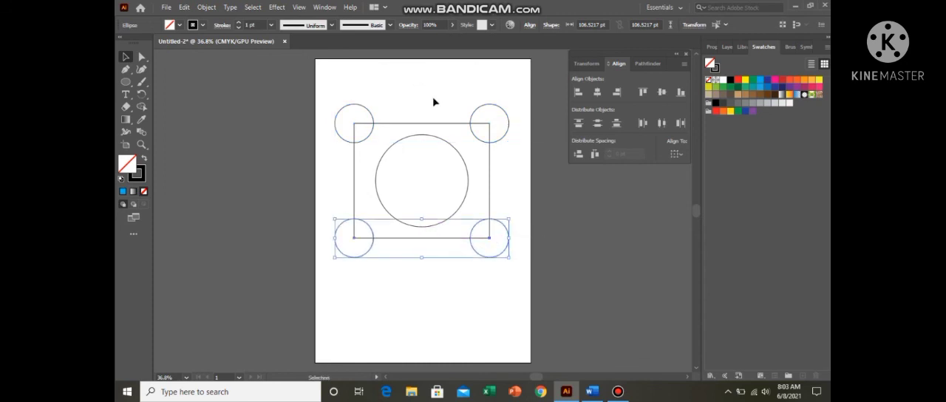
{"action": "left_click", "coordinate": [434, 102]}
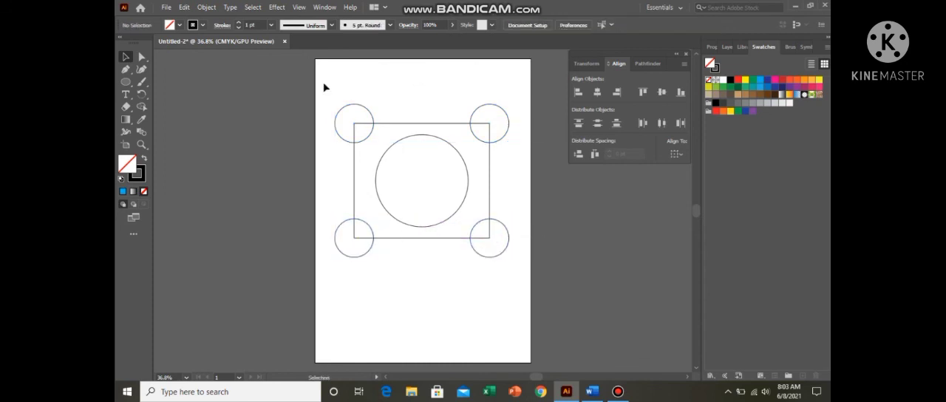
Step: Try aligning all the shapes by horizontal centre, right and left and by vertical top, centre and bottom, and undo these alignments
{"action": "left_click_drag", "start_coordinate": [511, 267], "coordinate": [330, 84]}
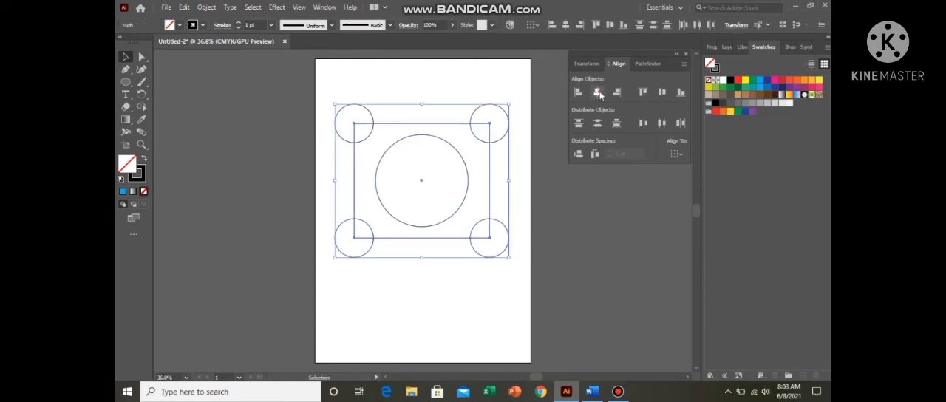
{"action": "left_click", "coordinate": [598, 92]}
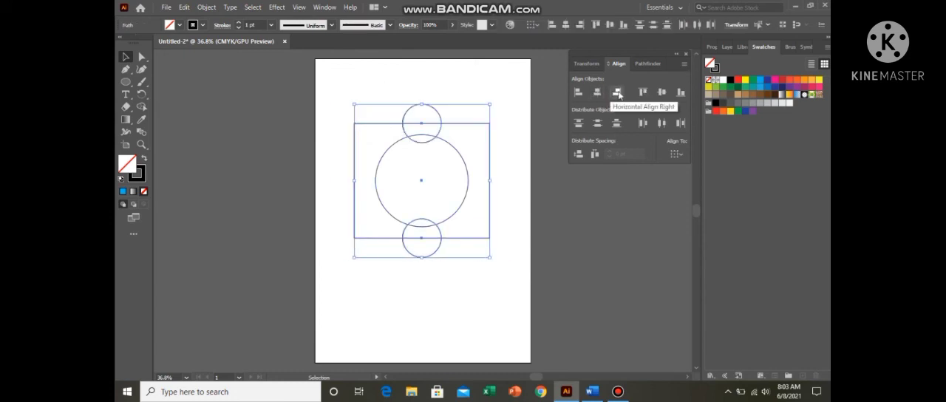
{"action": "left_click", "coordinate": [618, 92]}
{"action": "left_click", "coordinate": [643, 92]}
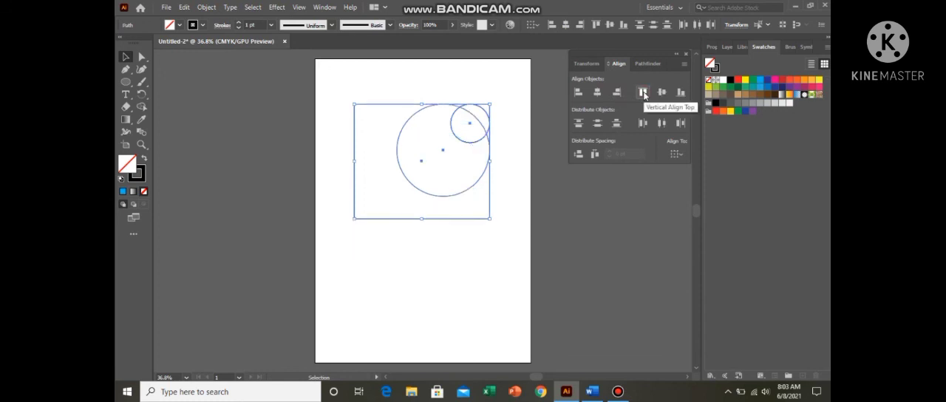
{"action": "left_click", "coordinate": [664, 92]}
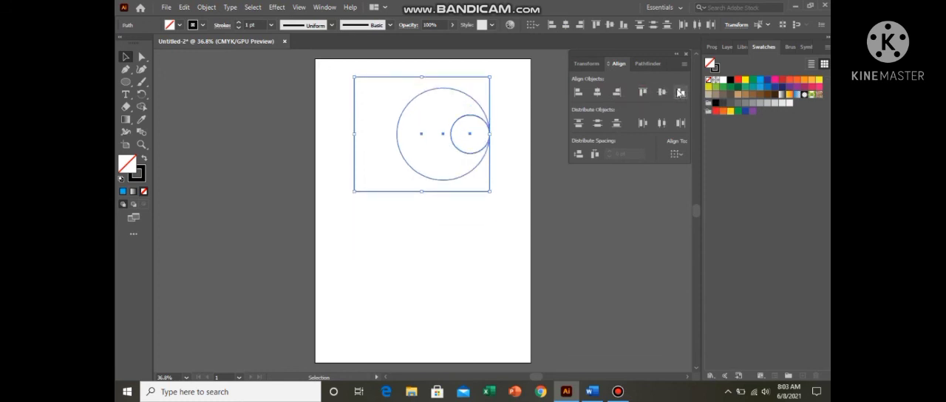
{"action": "left_click", "coordinate": [681, 92]}
{"action": "left_click", "coordinate": [578, 93]}
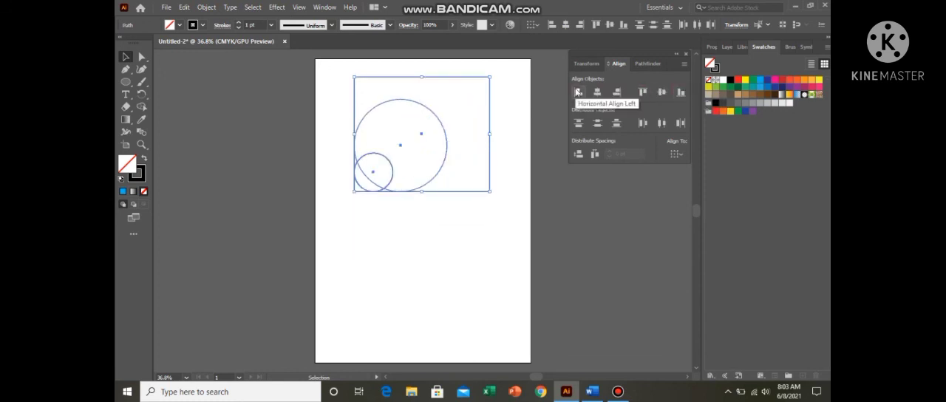
{"action": "left_click", "coordinate": [509, 120]}
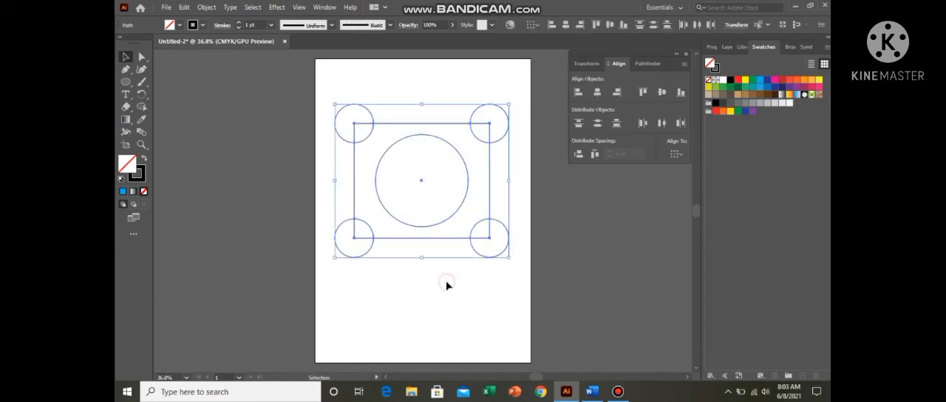
{"action": "left_click", "coordinate": [447, 282]}
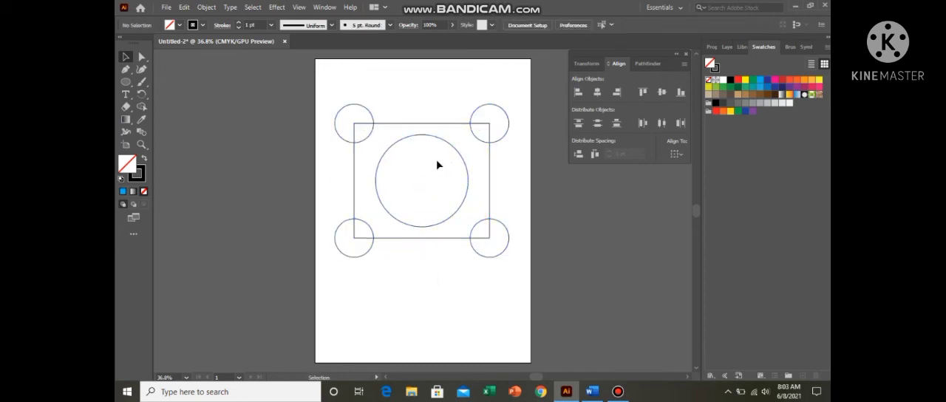